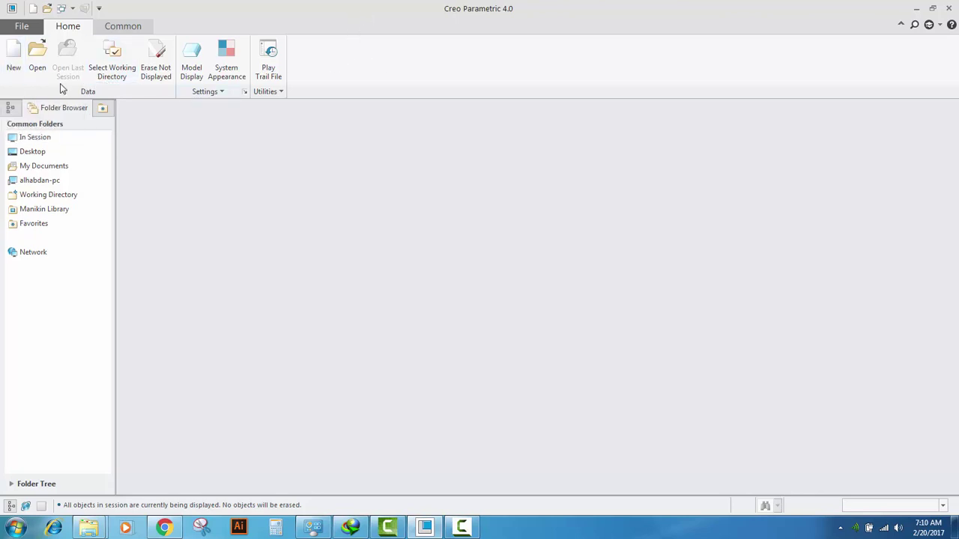
Retry the lost licence and create a new solid part named extrude with the default template.
{"action": "left_click", "coordinate": [9, 63]}
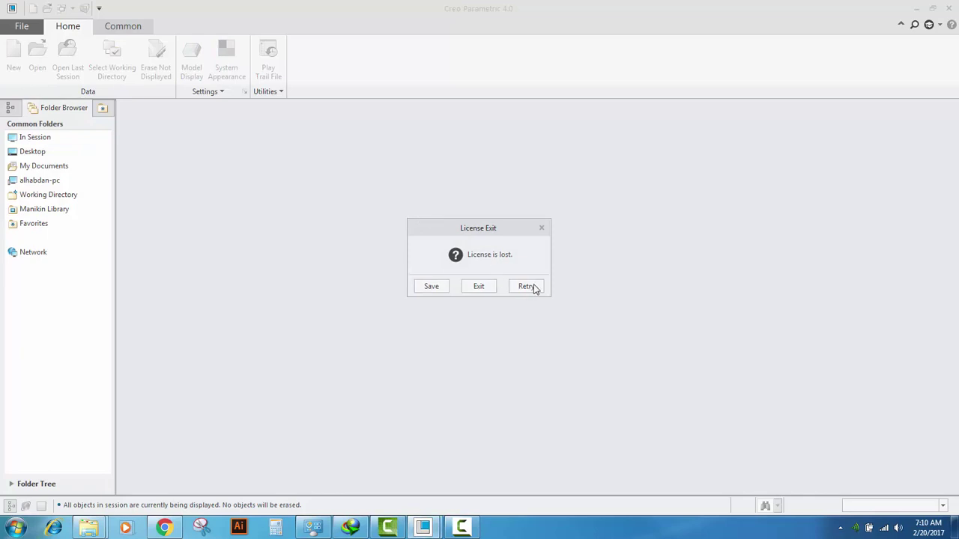
{"action": "left_click", "coordinate": [526, 287]}
{"action": "left_click", "coordinate": [479, 308]}
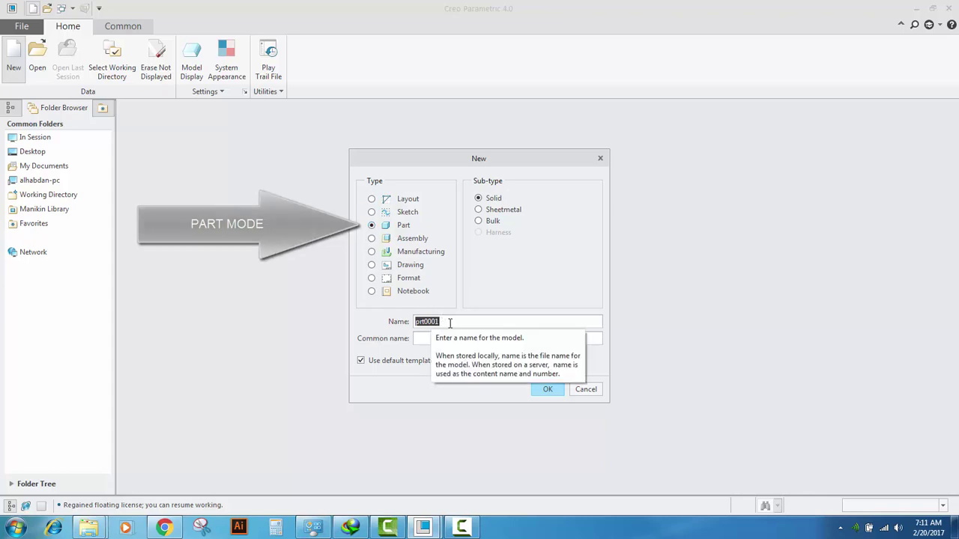
{"action": "type", "text": "extrude"}
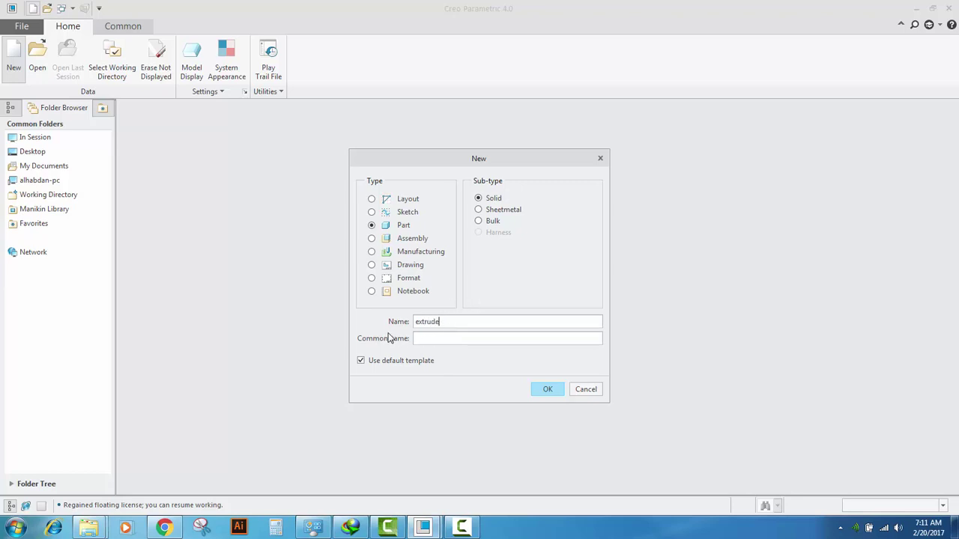
{"action": "left_click", "coordinate": [546, 390]}
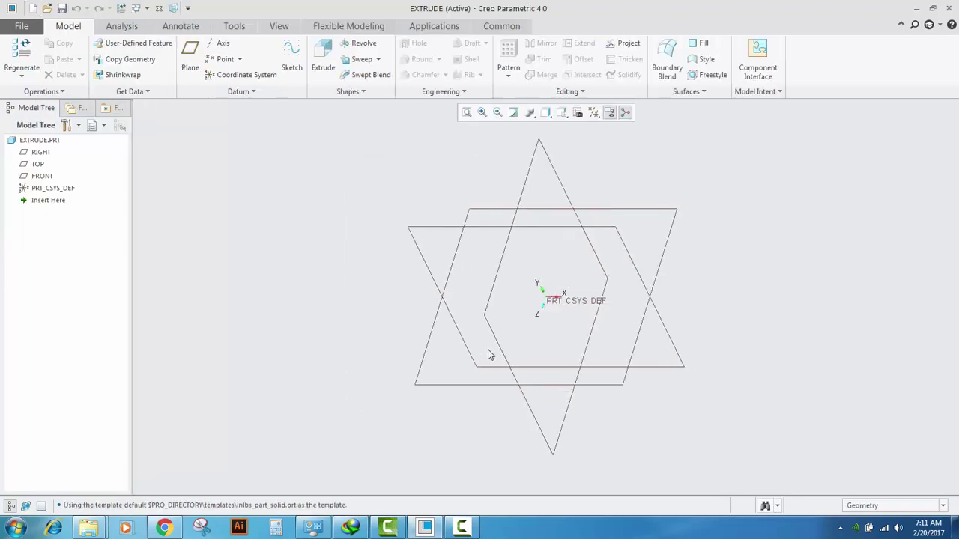
Start a sketch on the TOP datum plane with RIGHT as the right-oriented reference, viewed square to the sketch plane.
{"action": "scroll", "coordinate": [358, 282], "scroll_direction": "up", "scroll_amount": 4}
{"action": "scroll", "coordinate": [357, 284], "scroll_direction": "down", "scroll_amount": 3}
{"action": "scroll", "coordinate": [357, 287], "scroll_direction": "up", "scroll_amount": 2}
{"action": "scroll", "coordinate": [357, 287], "scroll_direction": "down", "scroll_amount": 1}
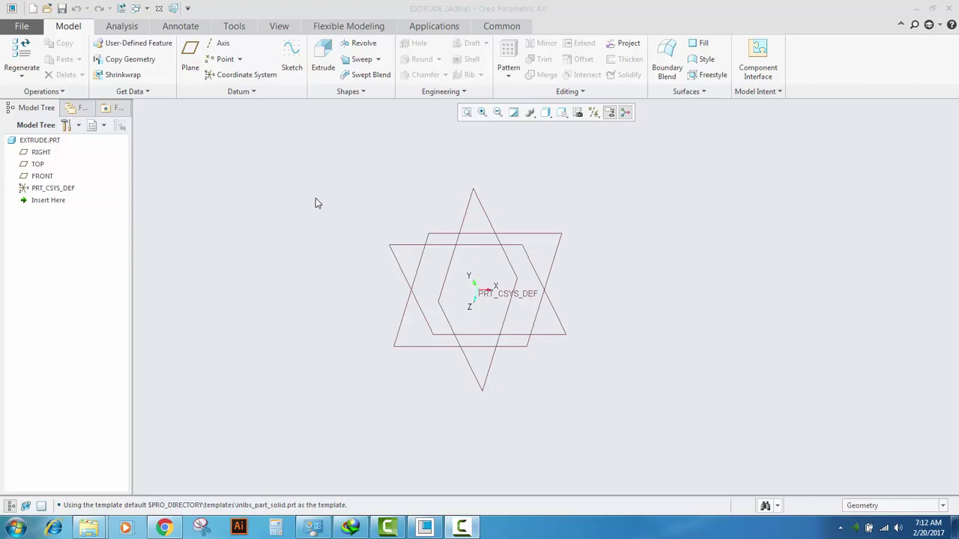
{"action": "left_click", "coordinate": [291, 58]}
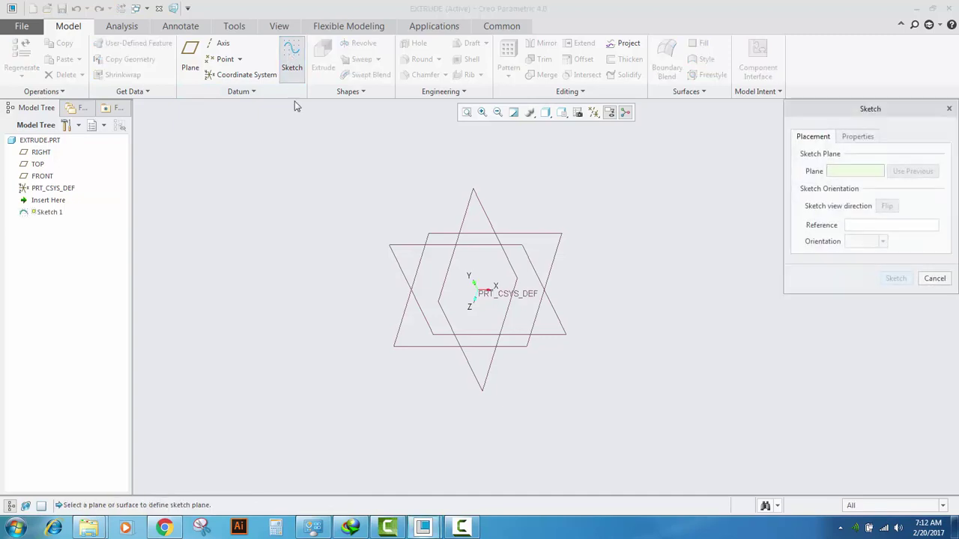
{"action": "left_click", "coordinate": [545, 238]}
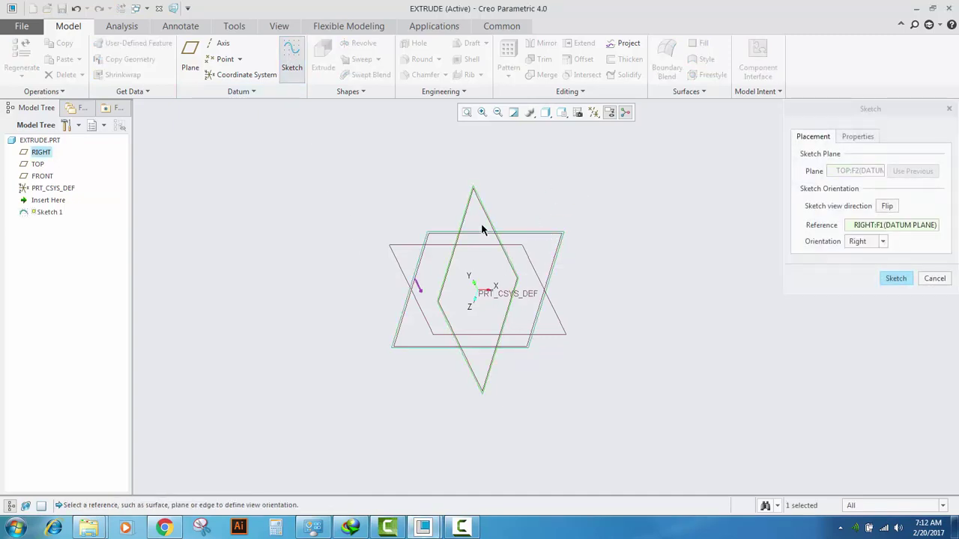
{"action": "left_click", "coordinate": [896, 278]}
{"action": "left_click", "coordinate": [578, 112]}
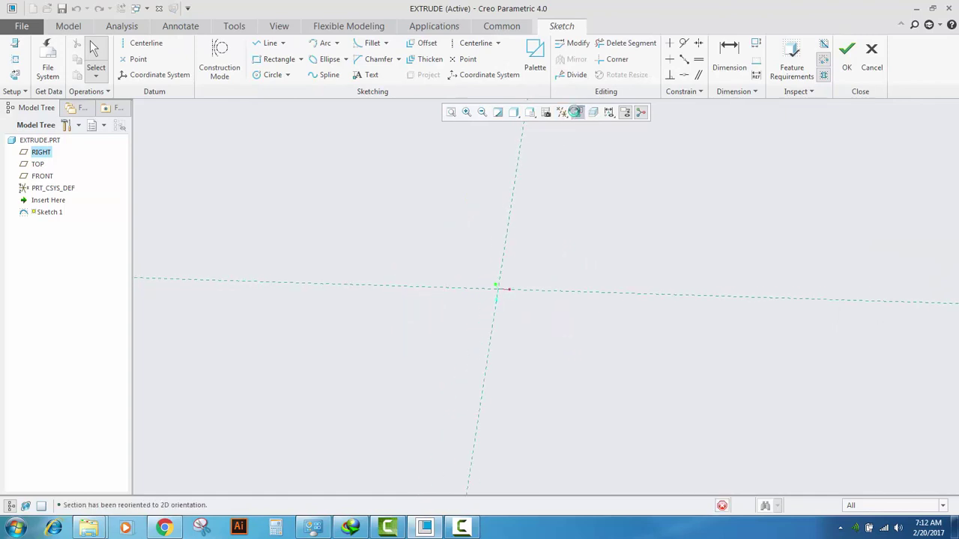
Sketch a circle about 347 in diameter centred on the origin and finish the sketch.
{"action": "left_click", "coordinate": [262, 75]}
{"action": "left_click", "coordinate": [551, 299]}
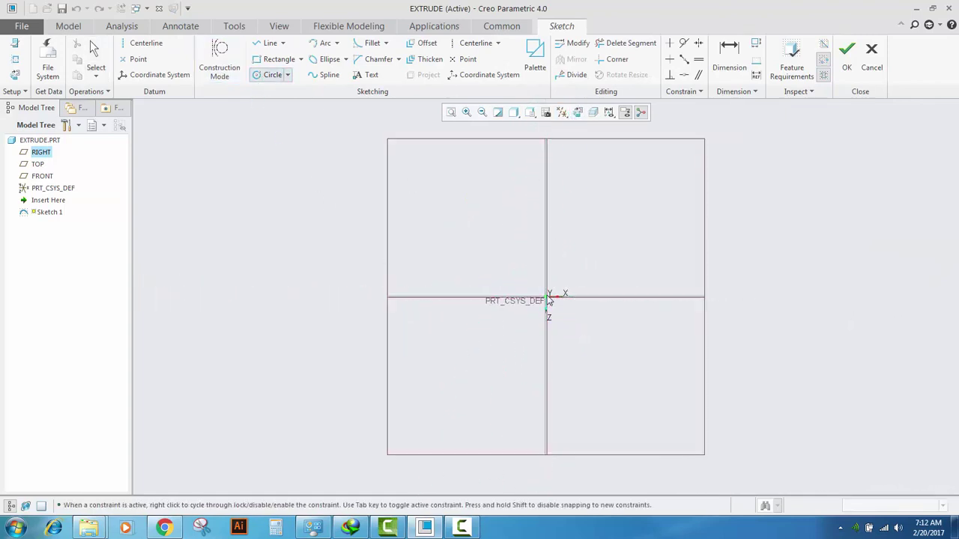
{"action": "left_click", "coordinate": [488, 212]}
{"action": "middle_click", "coordinate": [444, 173]}
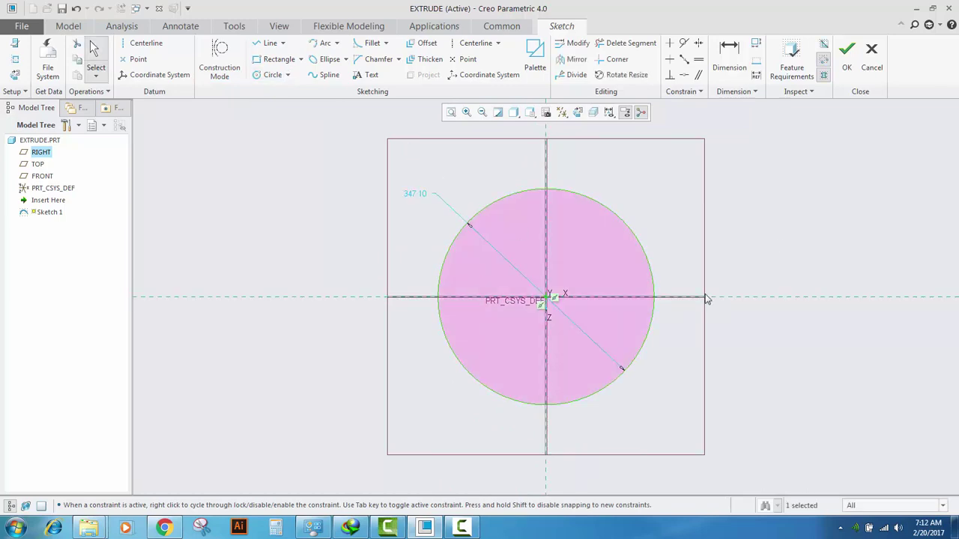
{"action": "left_click", "coordinate": [847, 51]}
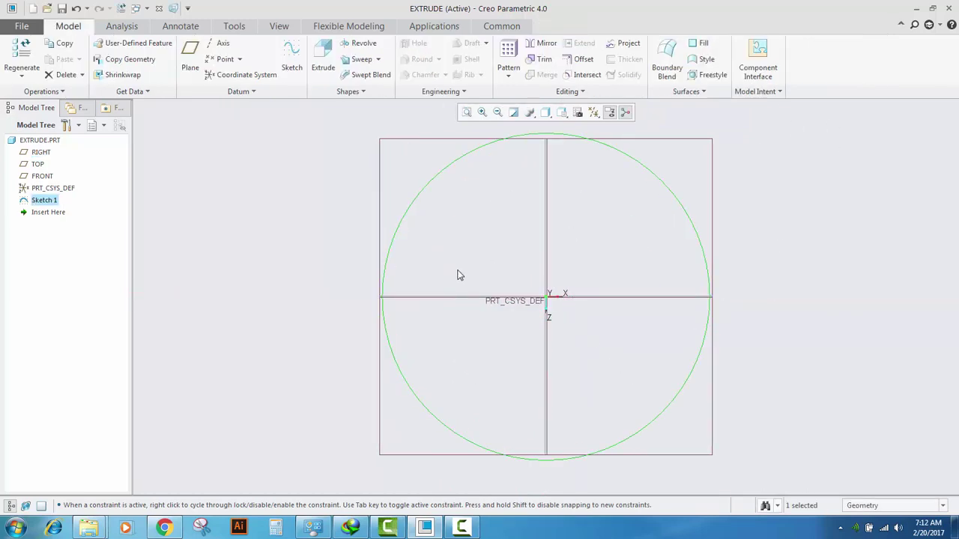
Select the circle sketch, retrying the lost licence when prompted, and start an Extrude from it.
{"action": "scroll", "coordinate": [458, 271], "scroll_direction": "down", "scroll_amount": 3}
{"action": "middle_click_drag", "start_coordinate": [399, 229], "coordinate": [416, 273]}
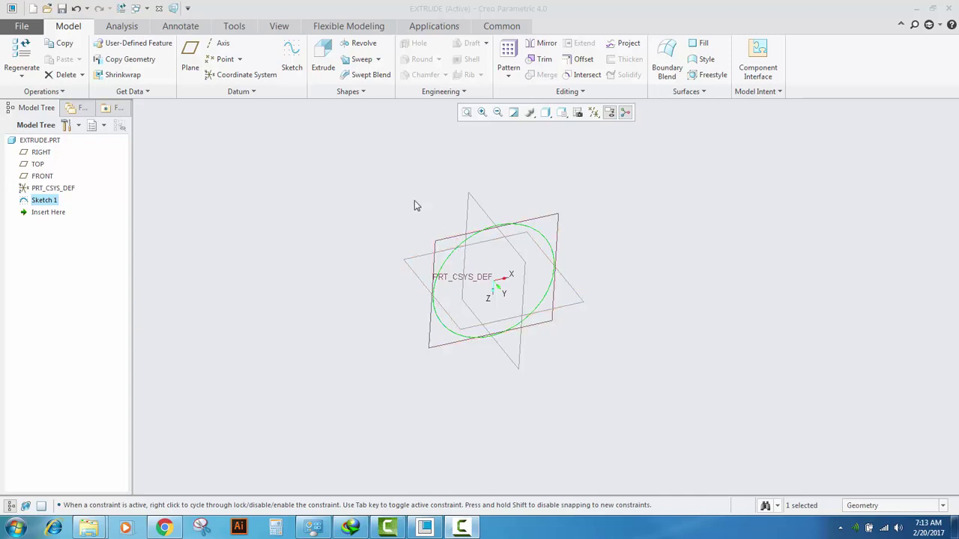
{"action": "left_click", "coordinate": [352, 195]}
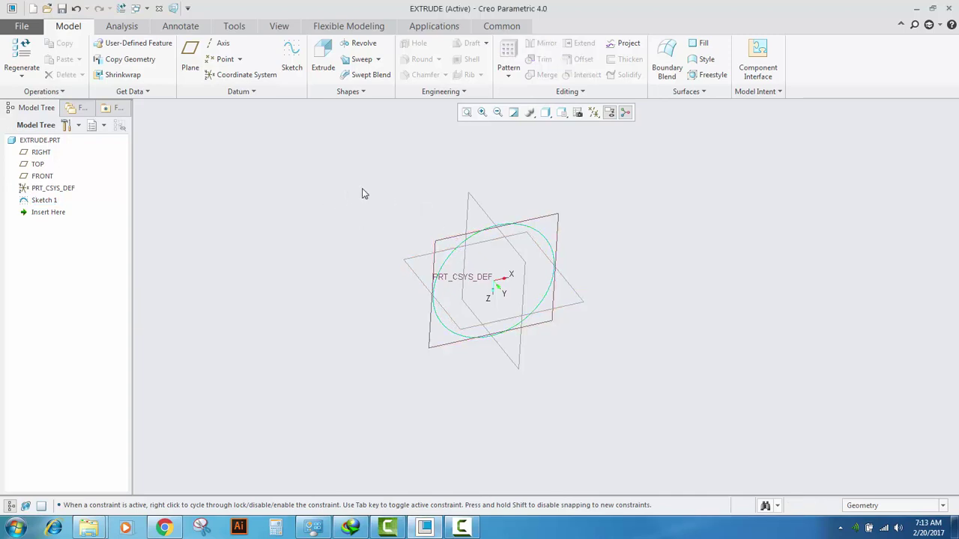
{"action": "left_click", "coordinate": [44, 201]}
{"action": "left_click", "coordinate": [524, 287]}
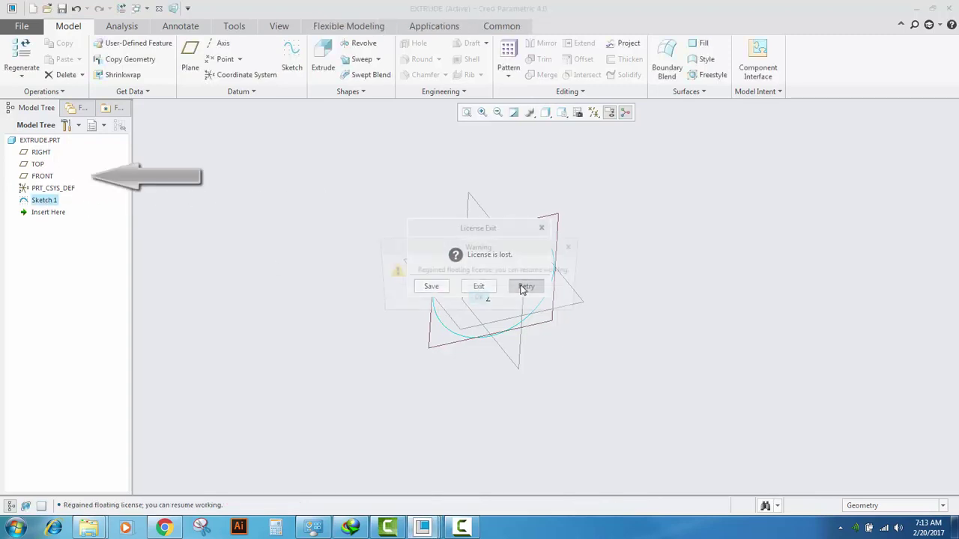
{"action": "left_click", "coordinate": [478, 298]}
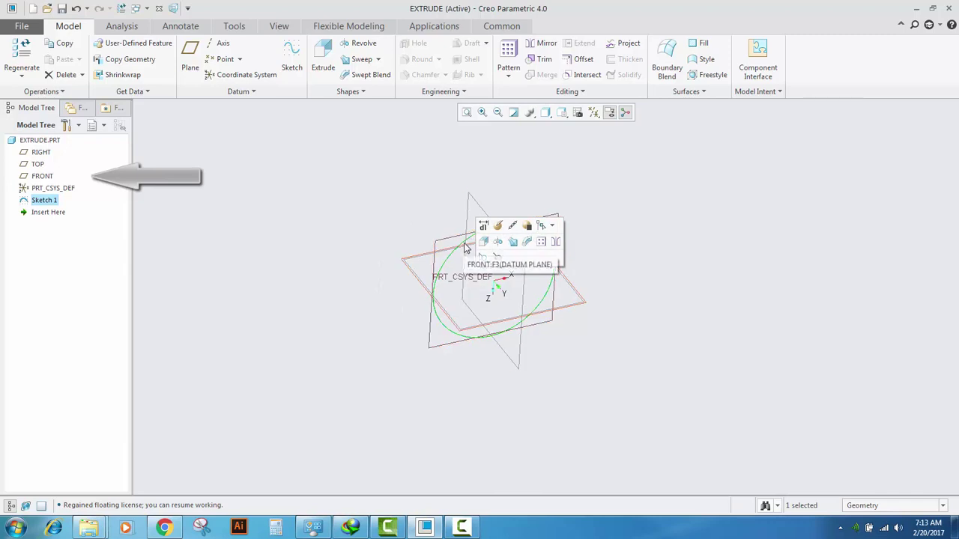
{"action": "left_click", "coordinate": [366, 199]}
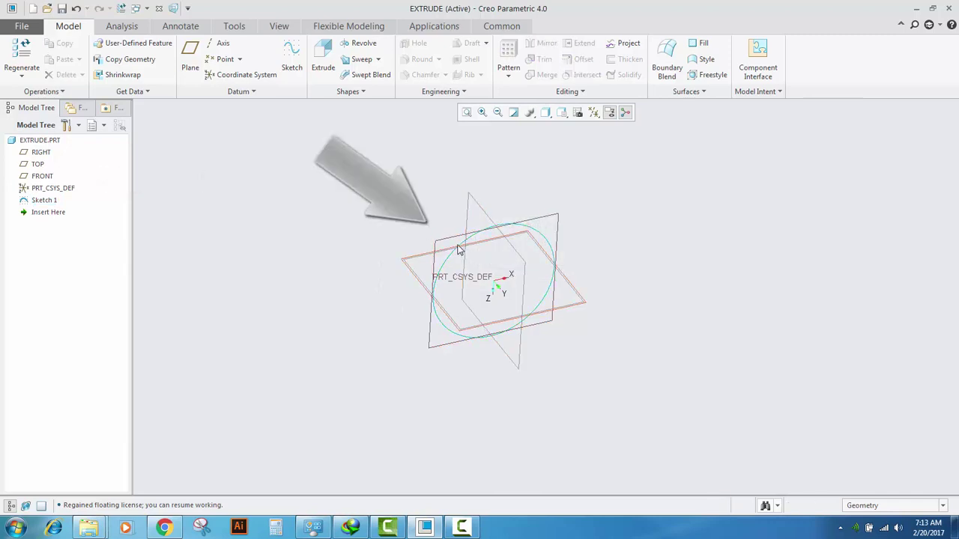
{"action": "left_click", "coordinate": [465, 248]}
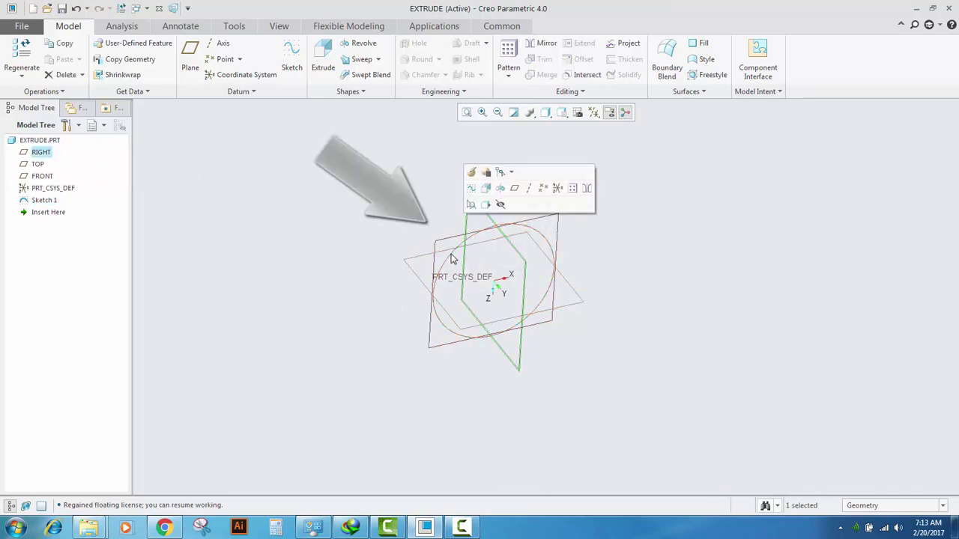
{"action": "left_click", "coordinate": [452, 258]}
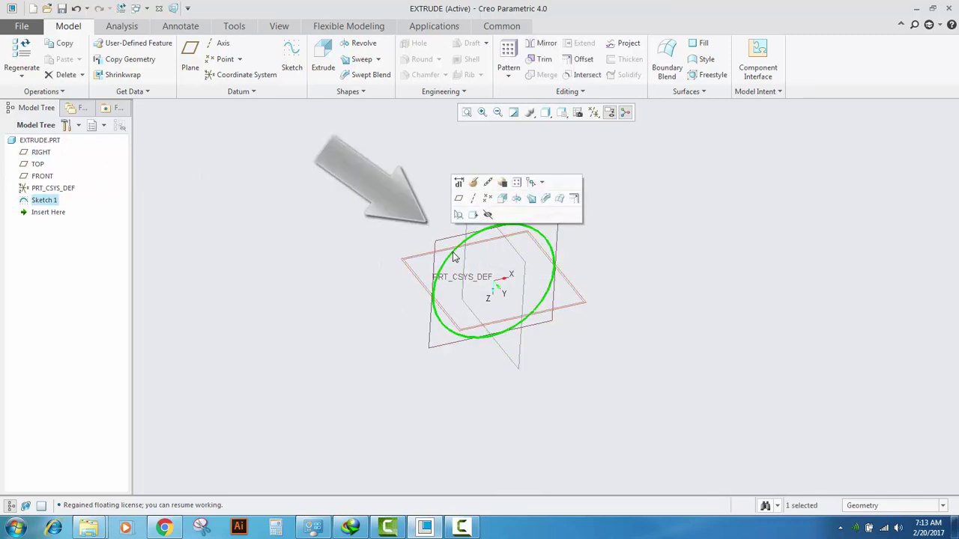
{"action": "left_click", "coordinate": [324, 65]}
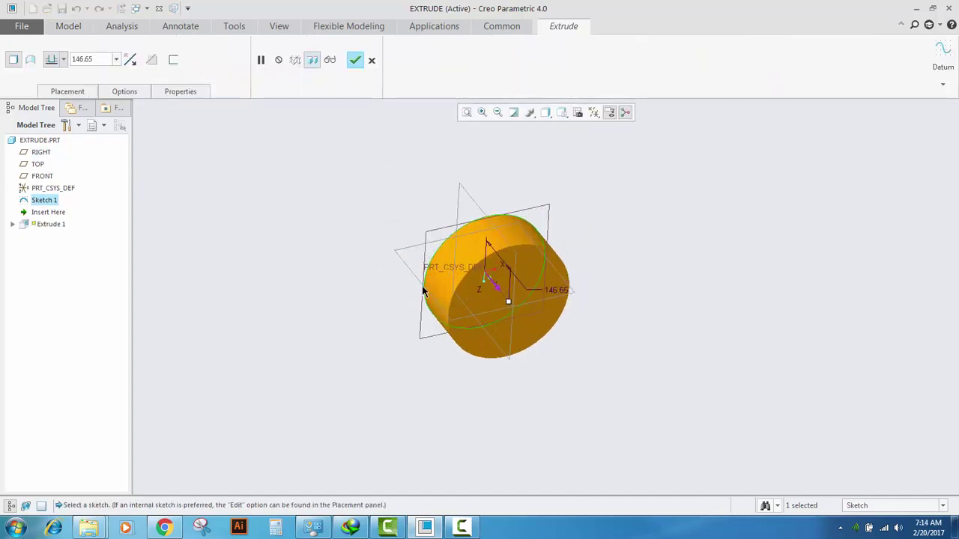
Stretch the extrusion preview with its depth handle to a depth of about 384.
{"action": "middle_click_drag", "start_coordinate": [423, 291], "coordinate": [475, 230]}
{"action": "scroll", "coordinate": [404, 278], "scroll_direction": "up", "scroll_amount": 3}
{"action": "scroll", "coordinate": [421, 275], "scroll_direction": "down", "scroll_amount": 3}
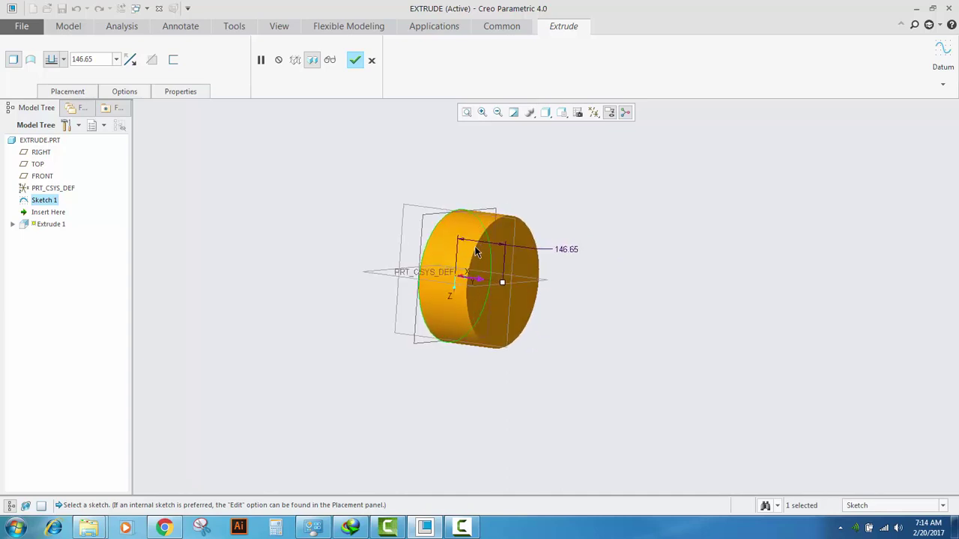
{"action": "scroll", "coordinate": [383, 267], "scroll_direction": "up", "scroll_amount": 3}
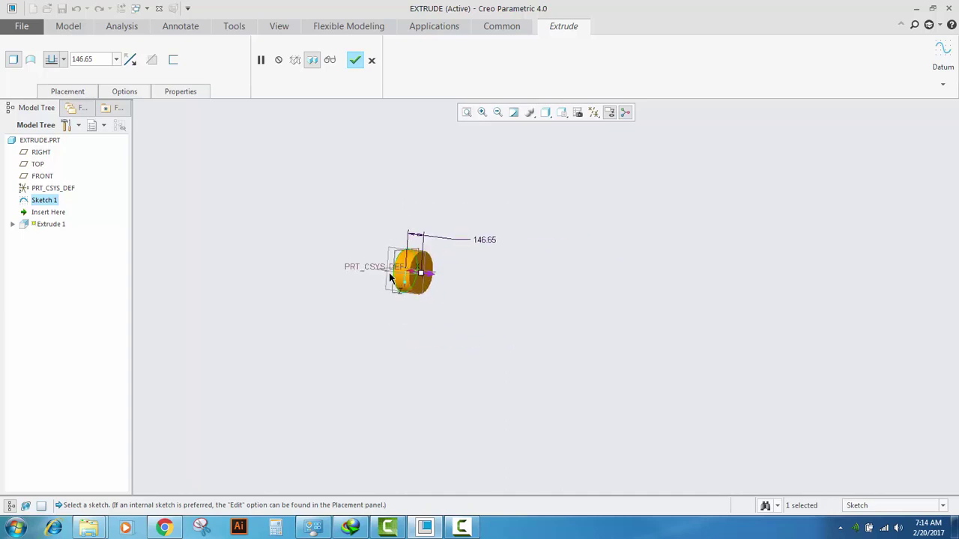
{"action": "scroll", "coordinate": [391, 275], "scroll_direction": "down", "scroll_amount": 2}
{"action": "middle_click_drag", "start_coordinate": [421, 239], "coordinate": [424, 247]}
{"action": "scroll", "coordinate": [411, 287], "scroll_direction": "up", "scroll_amount": 2}
{"action": "scroll", "coordinate": [410, 292], "scroll_direction": "up", "scroll_amount": 3}
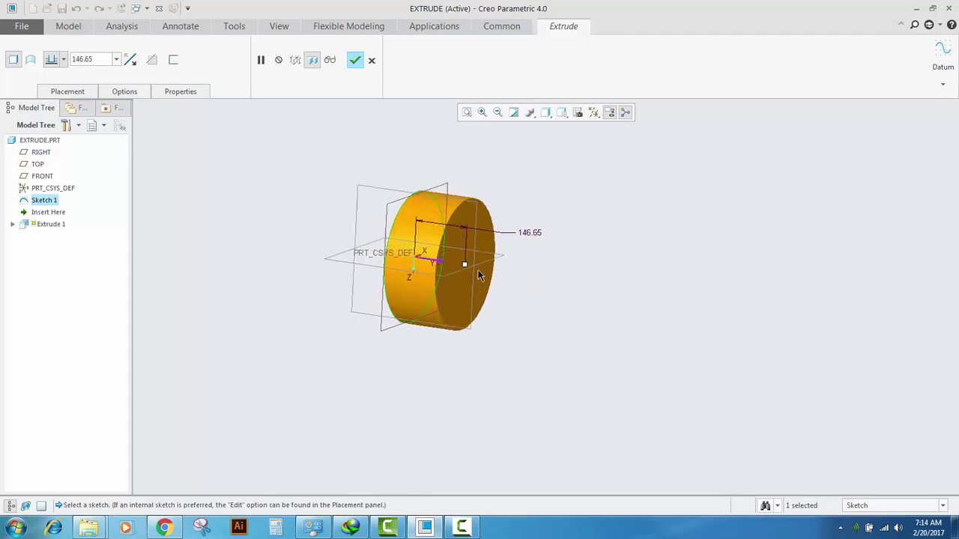
{"action": "left_click_drag", "start_coordinate": [465, 263], "coordinate": [548, 274]}
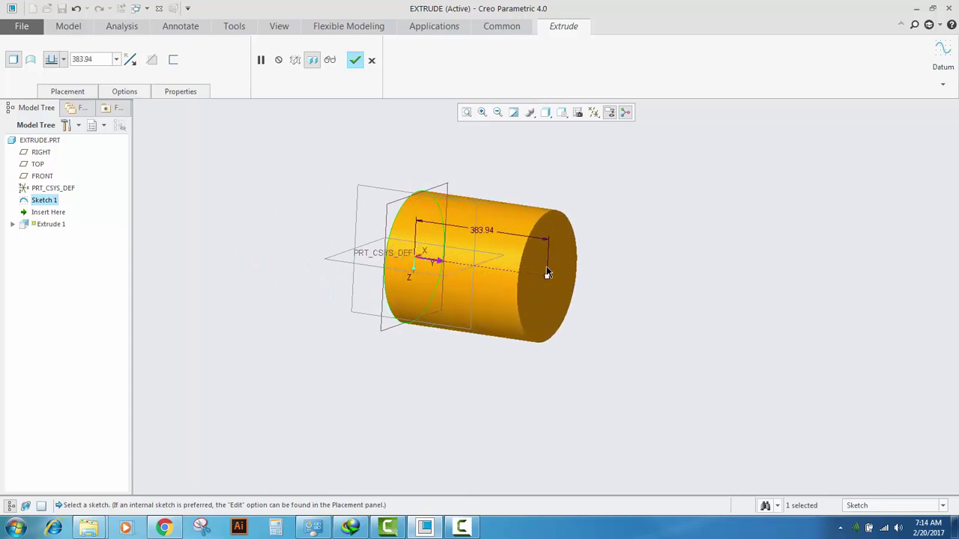
Set the extrusion depth to 500 using the dimension on the model.
{"action": "double_click", "coordinate": [480, 232]}
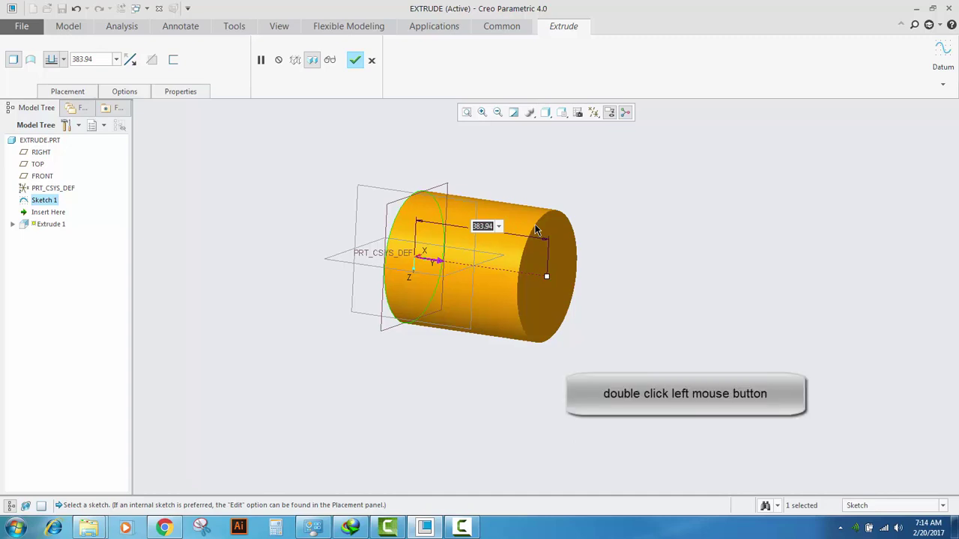
{"action": "type", "text": "500"}
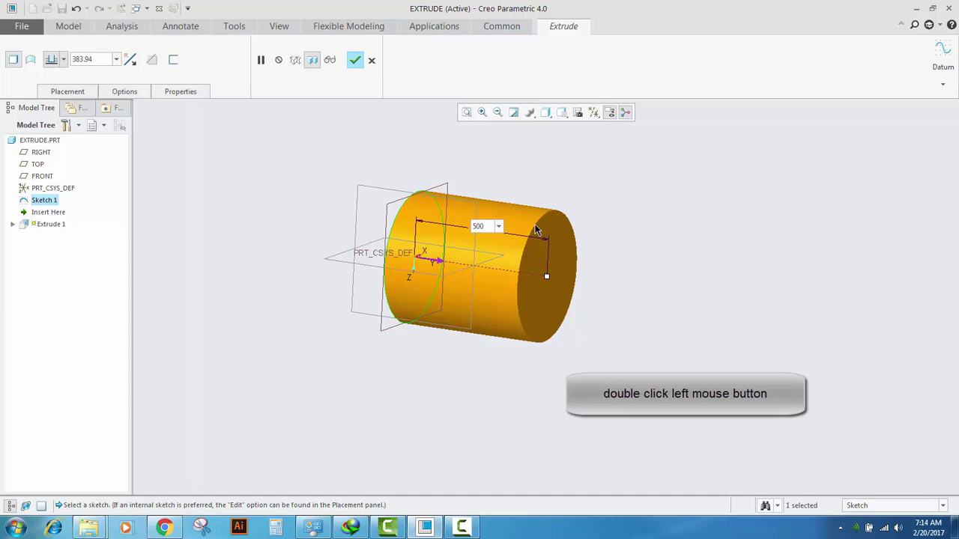
{"action": "key", "text": "Return"}
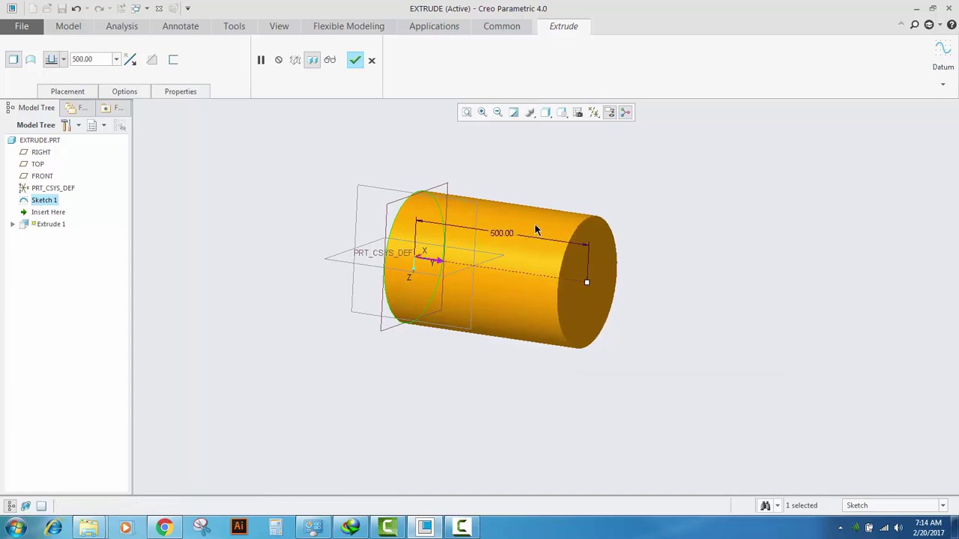
Set the extrusion depth to 700 and complete the solid cylinder.
{"action": "scroll", "coordinate": [416, 290], "scroll_direction": "up", "scroll_amount": 3}
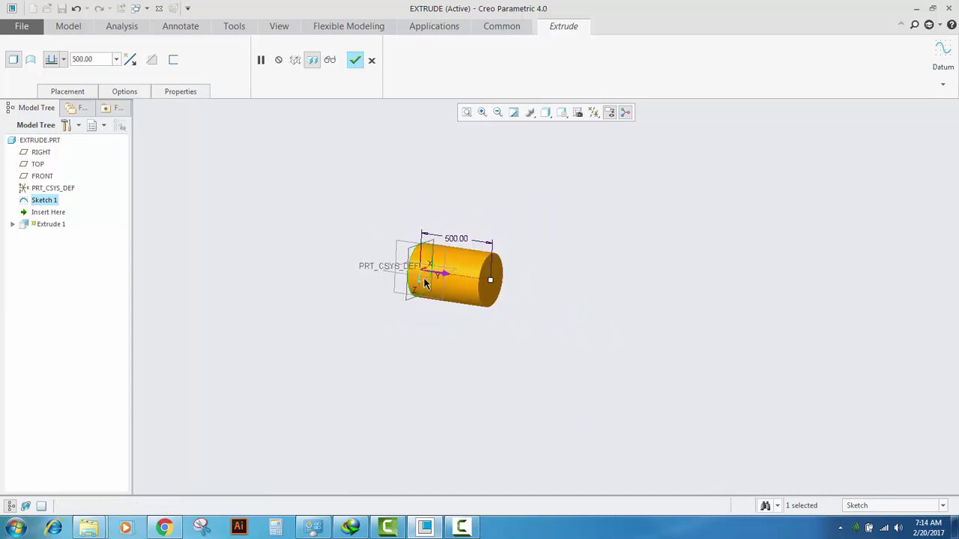
{"action": "scroll", "coordinate": [434, 268], "scroll_direction": "down", "scroll_amount": 3}
{"action": "scroll", "coordinate": [445, 268], "scroll_direction": "up", "scroll_amount": 3}
{"action": "scroll", "coordinate": [460, 257], "scroll_direction": "down", "scroll_amount": 3}
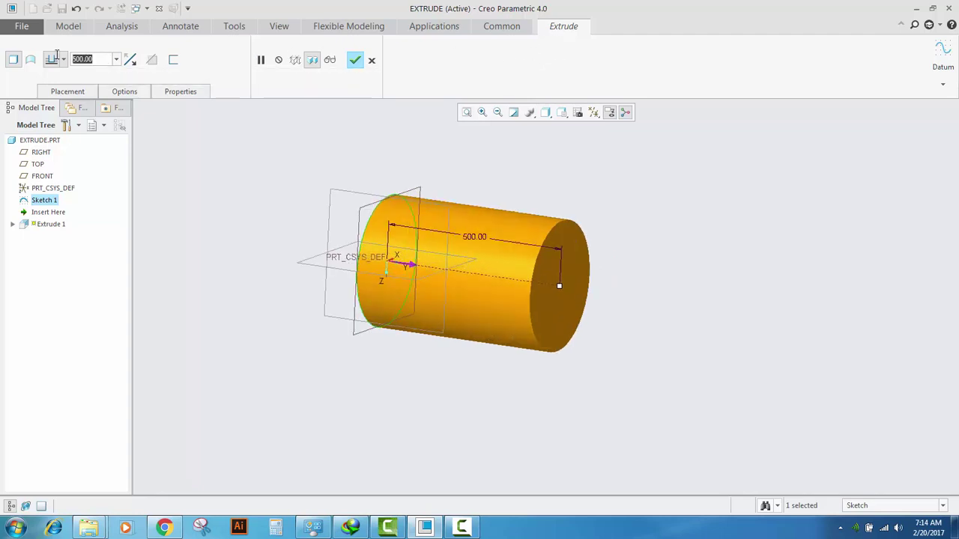
{"action": "double_click", "coordinate": [97, 59]}
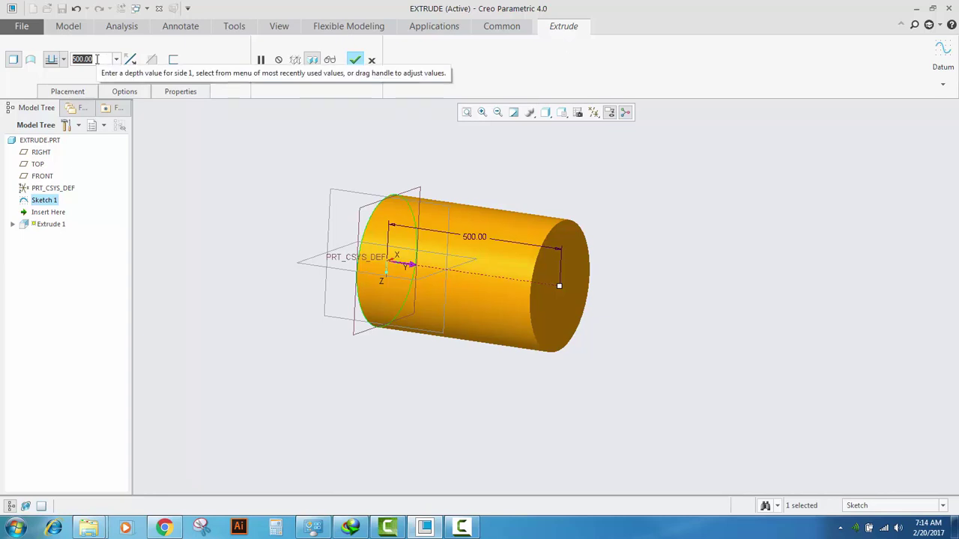
{"action": "type", "text": "70"}
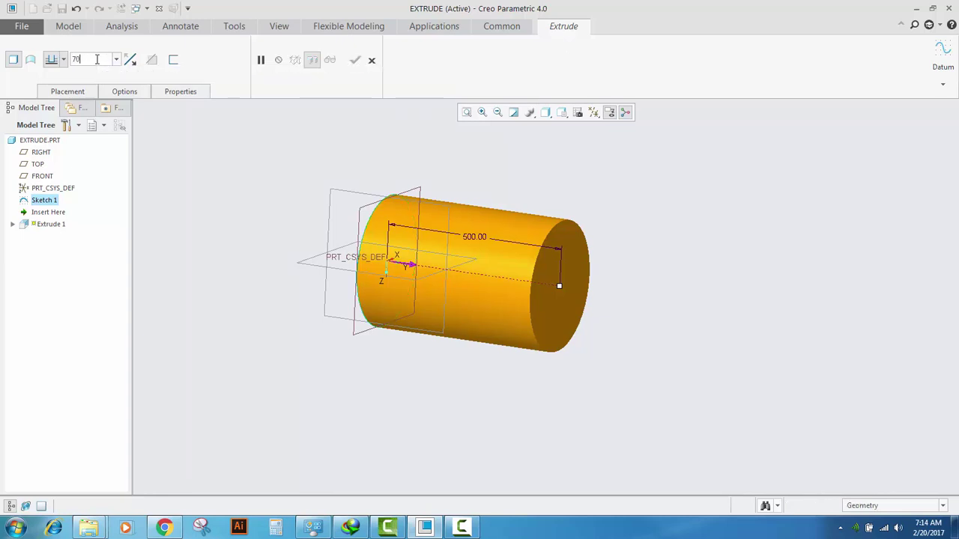
{"action": "type", "text": "0"}
{"action": "key", "text": "Return"}
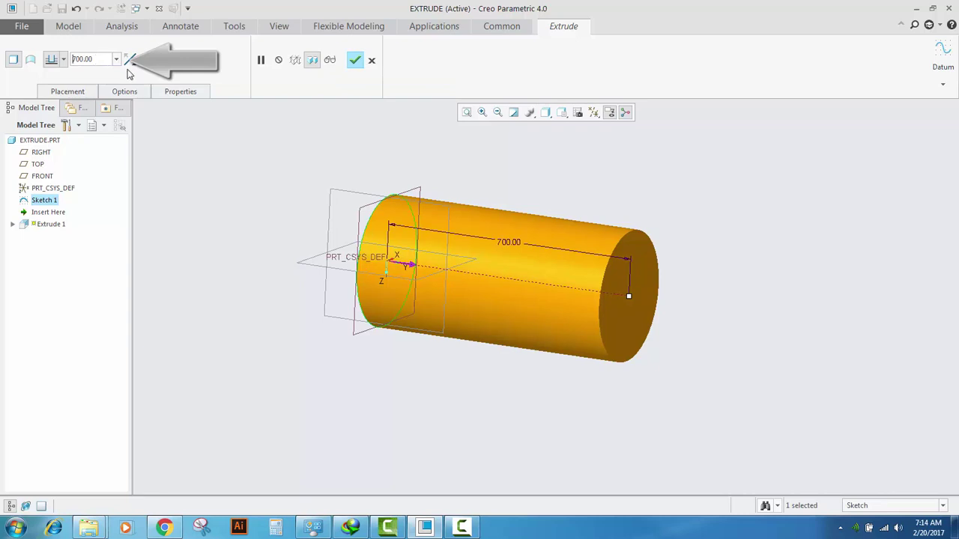
{"action": "scroll", "coordinate": [281, 230], "scroll_direction": "down", "scroll_amount": 3}
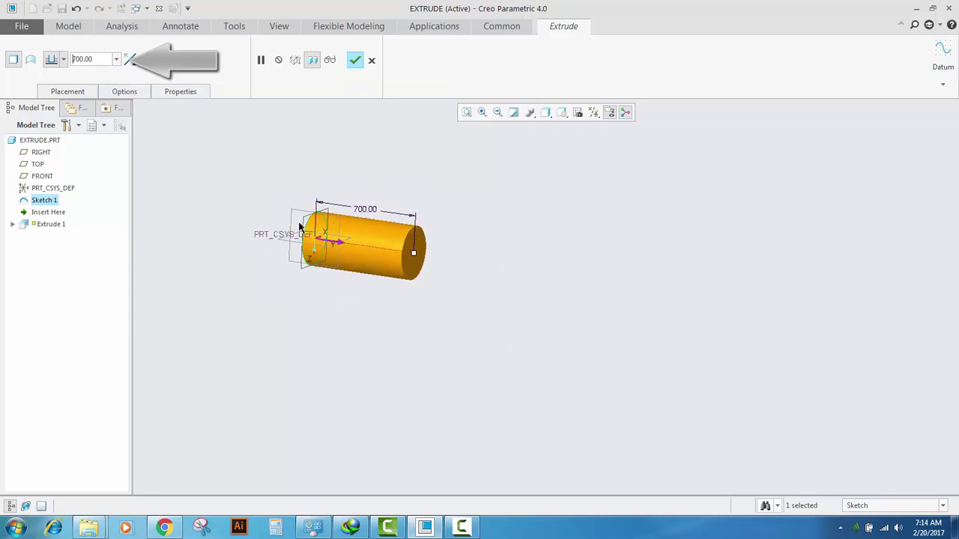
{"action": "scroll", "coordinate": [333, 248], "scroll_direction": "up", "scroll_amount": 3}
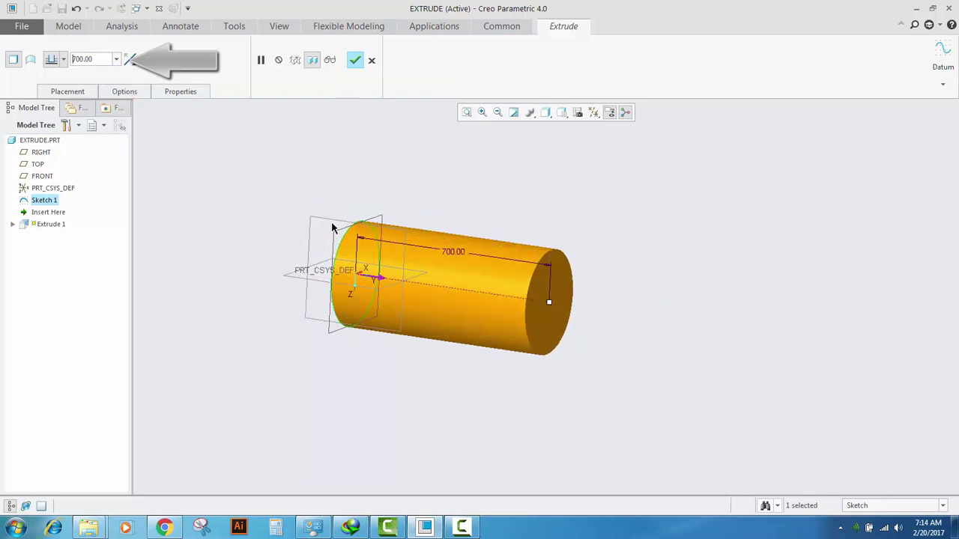
{"action": "left_click", "coordinate": [355, 62]}
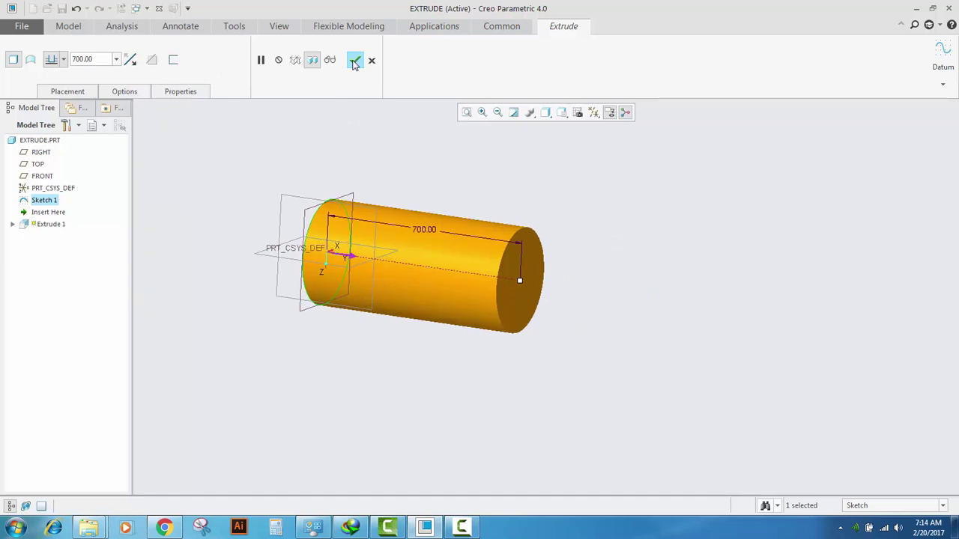
{"action": "scroll", "coordinate": [382, 204], "scroll_direction": "down", "scroll_amount": 3}
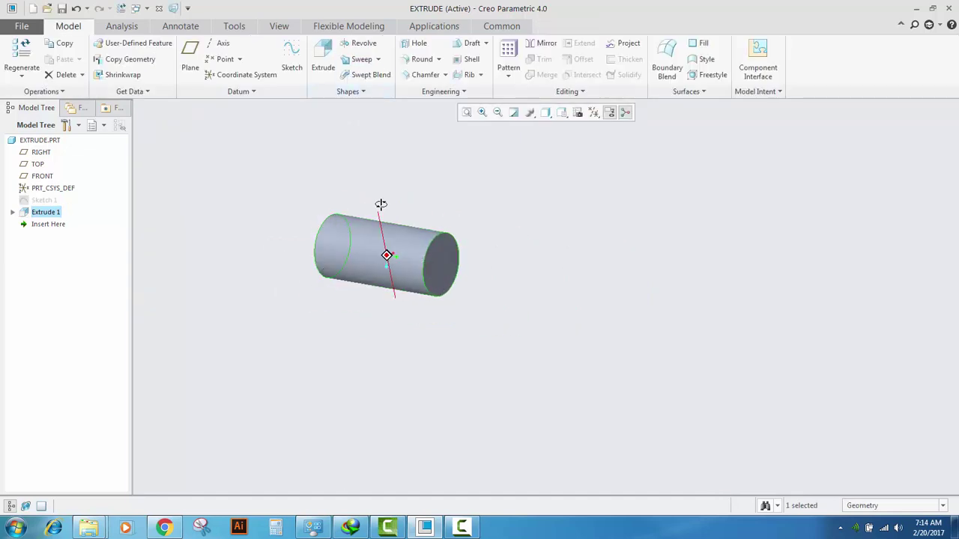
Delete the circle sketch together with its solid extrusion, retrying the lost licence when prompted.
{"action": "left_click", "coordinate": [81, 252]}
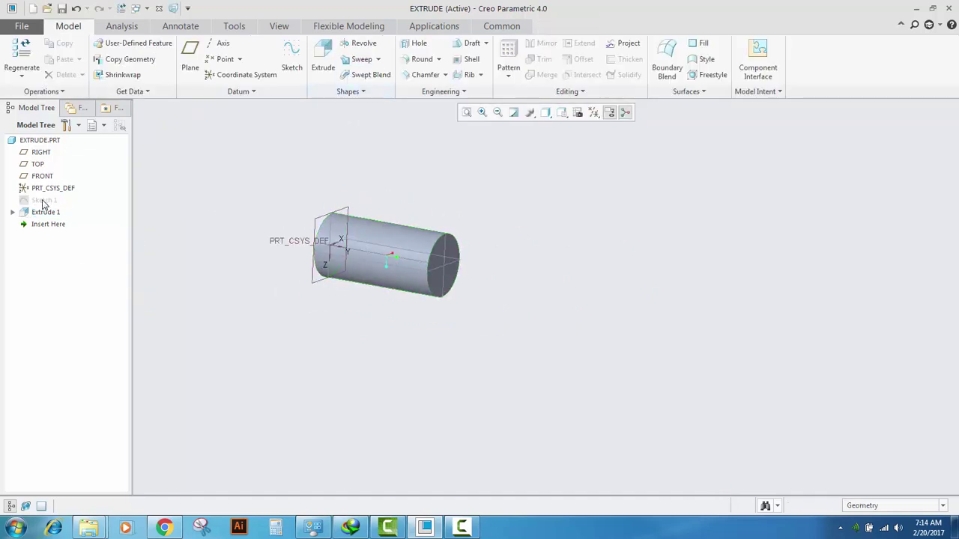
{"action": "left_click", "coordinate": [44, 201]}
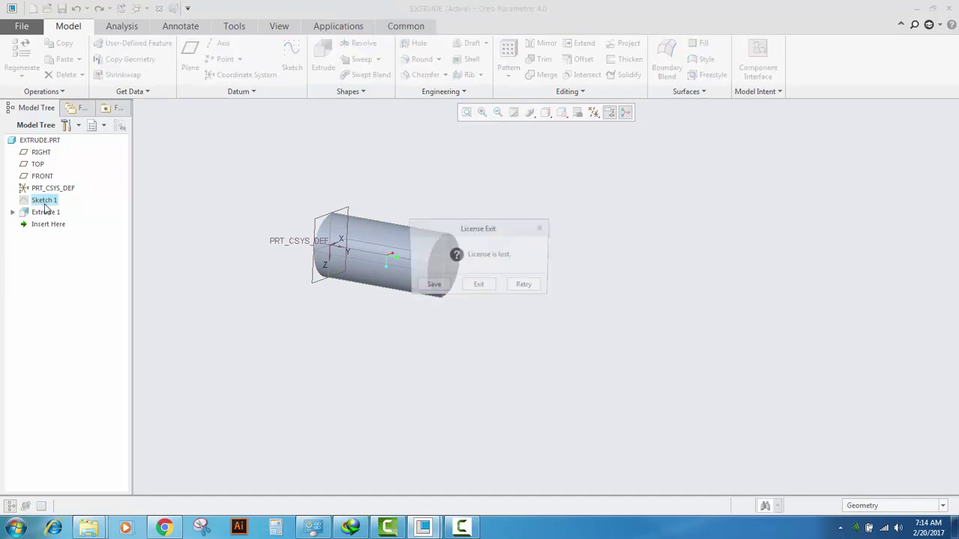
{"action": "left_click", "coordinate": [522, 289]}
{"action": "left_click", "coordinate": [474, 300]}
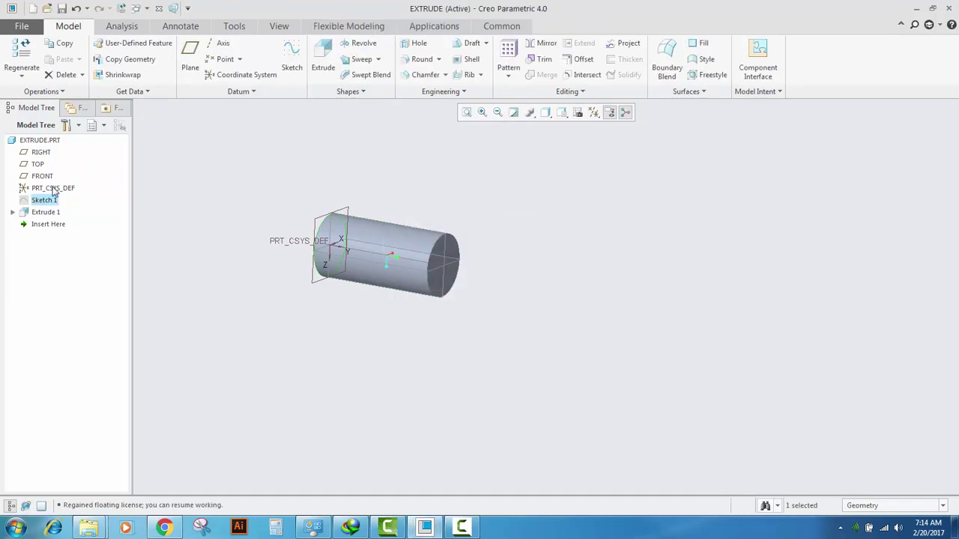
{"action": "left_click", "coordinate": [45, 212], "text": "ctrl"}
{"action": "right_click", "coordinate": [45, 213]}
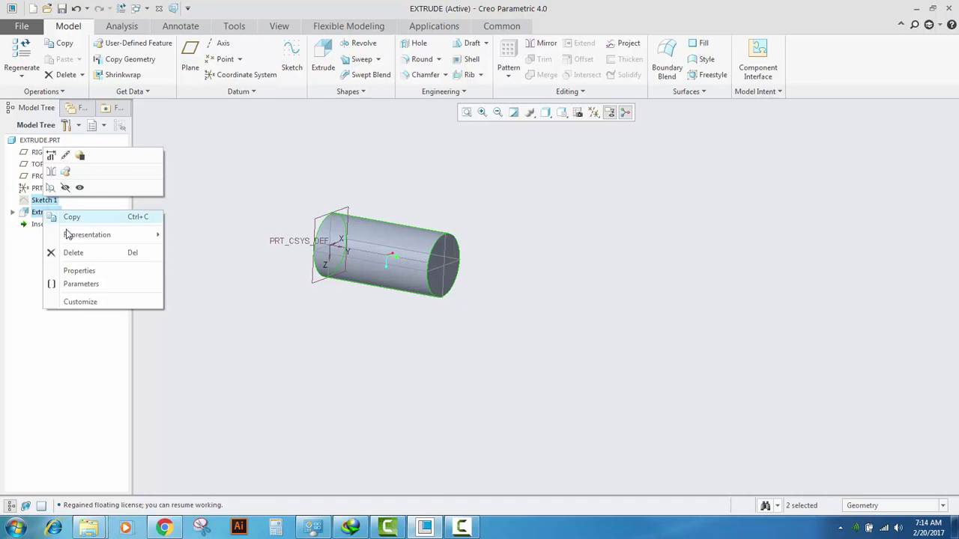
{"action": "left_click", "coordinate": [74, 254]}
{"action": "left_click", "coordinate": [448, 280]}
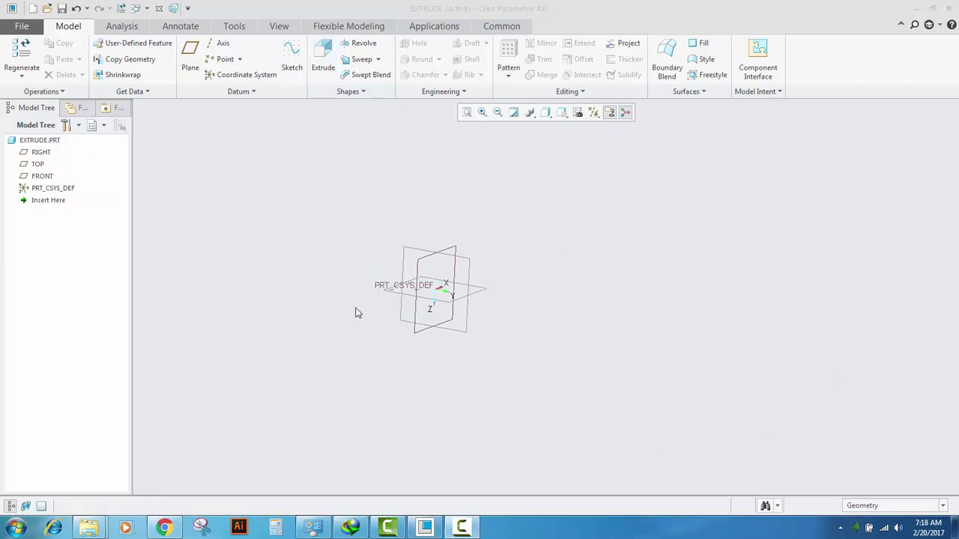
Start a new Extrude with an internal sketch on the RIGHT plane and orient the view parallel to the sketch.
{"action": "left_click", "coordinate": [323, 69]}
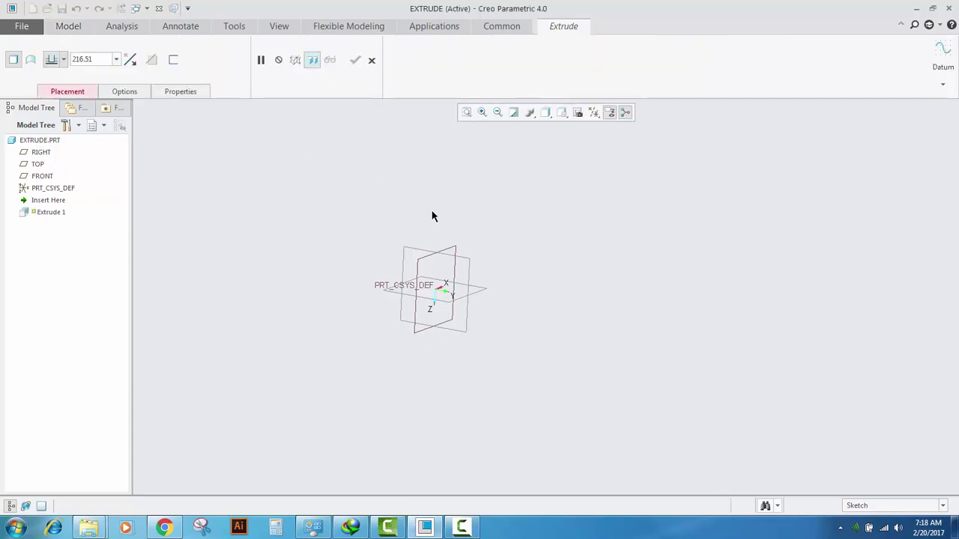
{"action": "left_click", "coordinate": [413, 251]}
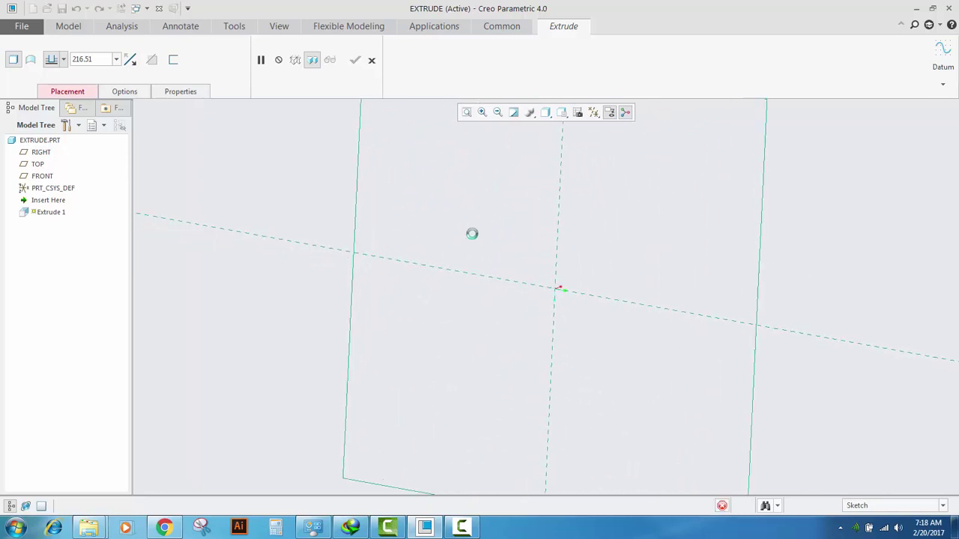
{"action": "scroll", "coordinate": [428, 293], "scroll_direction": "down", "scroll_amount": 4}
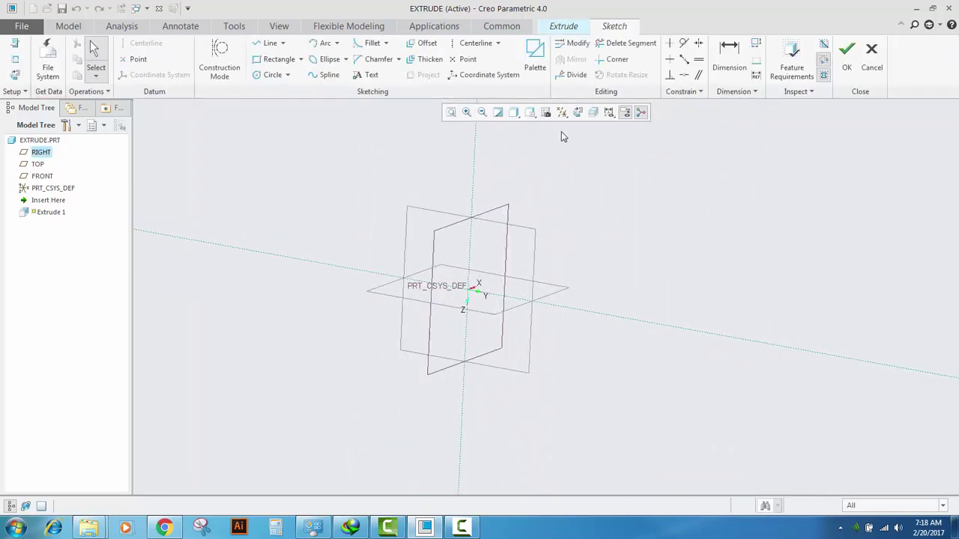
{"action": "left_click", "coordinate": [577, 112]}
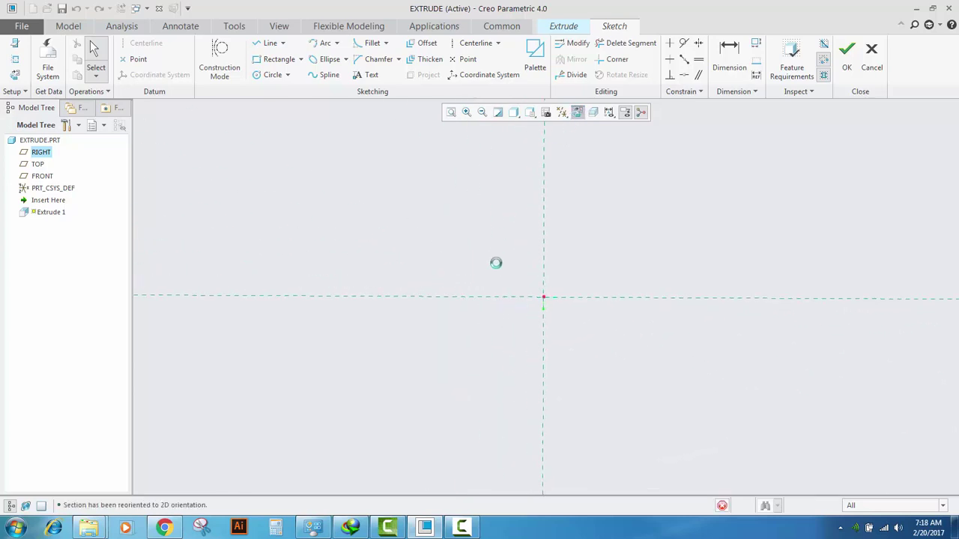
Sketch a circle about 408 in diameter centred on the origin and finish the internal sketch.
{"action": "left_click", "coordinate": [267, 76]}
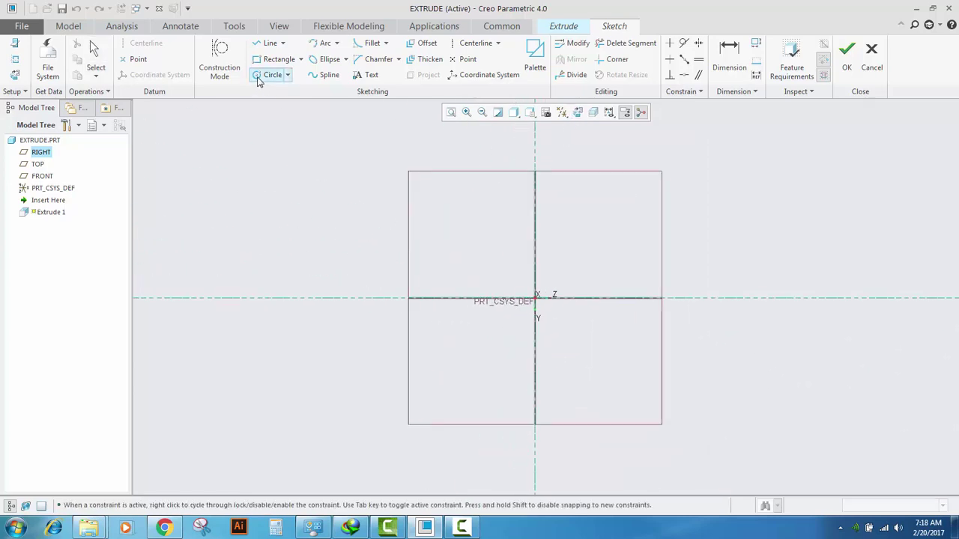
{"action": "left_click", "coordinate": [535, 298]}
{"action": "left_click", "coordinate": [465, 229]}
{"action": "middle_click", "coordinate": [426, 192]}
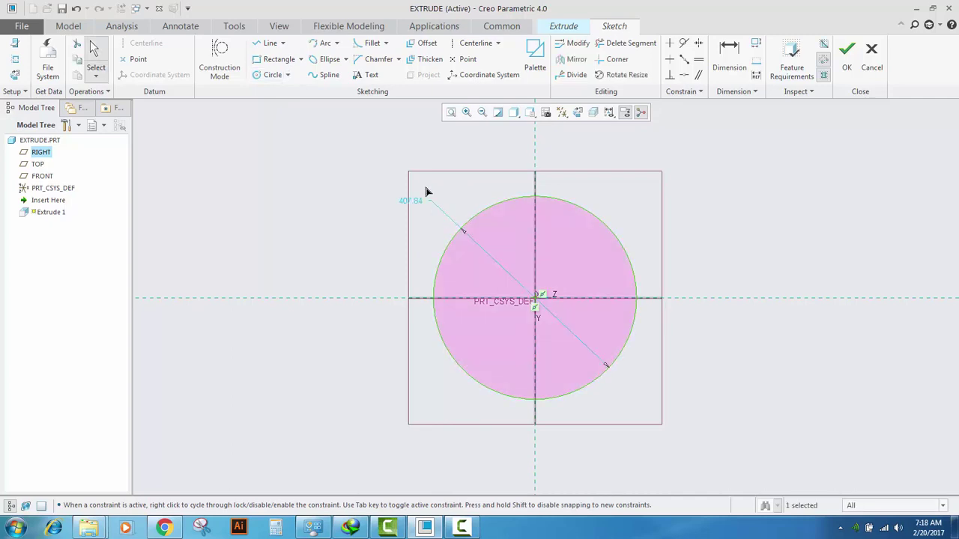
{"action": "left_click", "coordinate": [847, 53]}
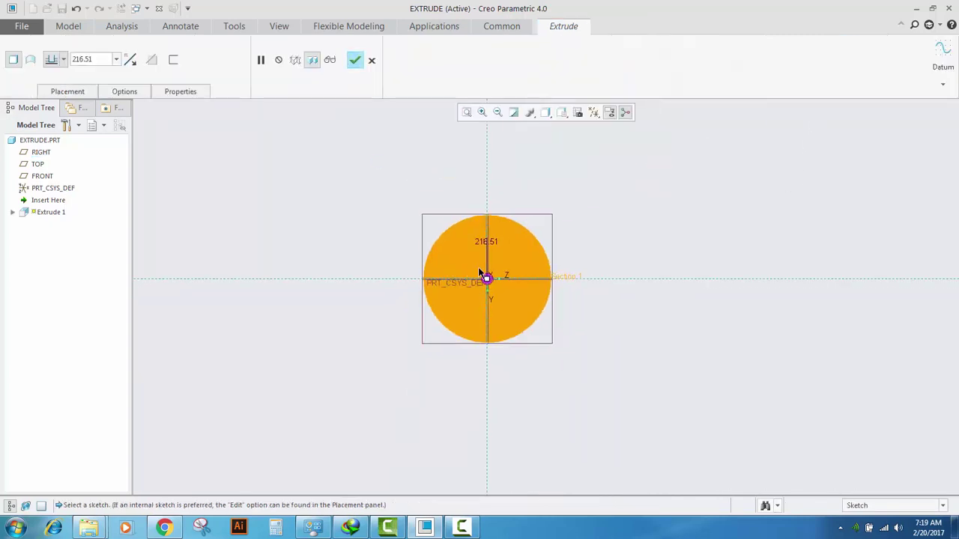
Stretch the extrusion preview with its depth handle to a depth of about 444.
{"action": "middle_click_drag", "start_coordinate": [521, 217], "coordinate": [397, 250]}
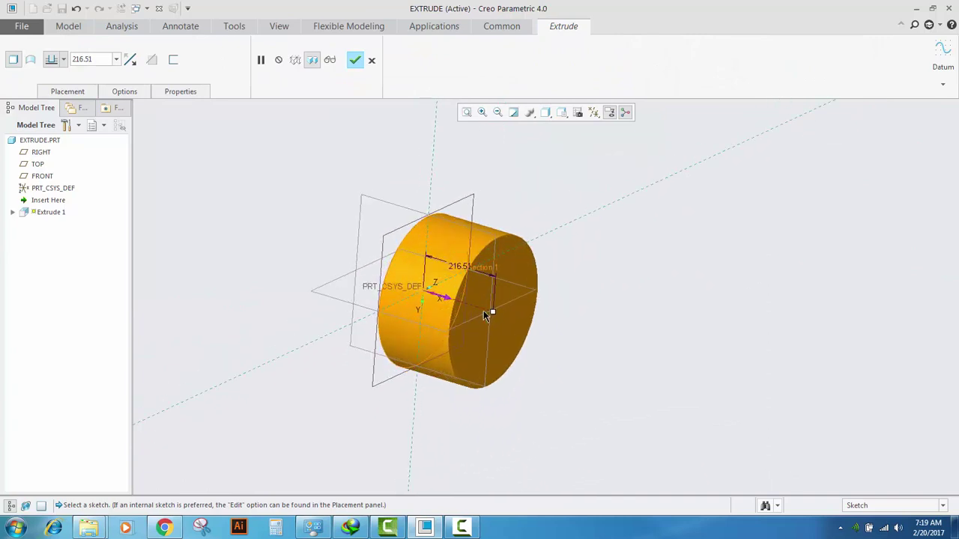
{"action": "scroll", "coordinate": [463, 305], "scroll_direction": "up", "scroll_amount": 2}
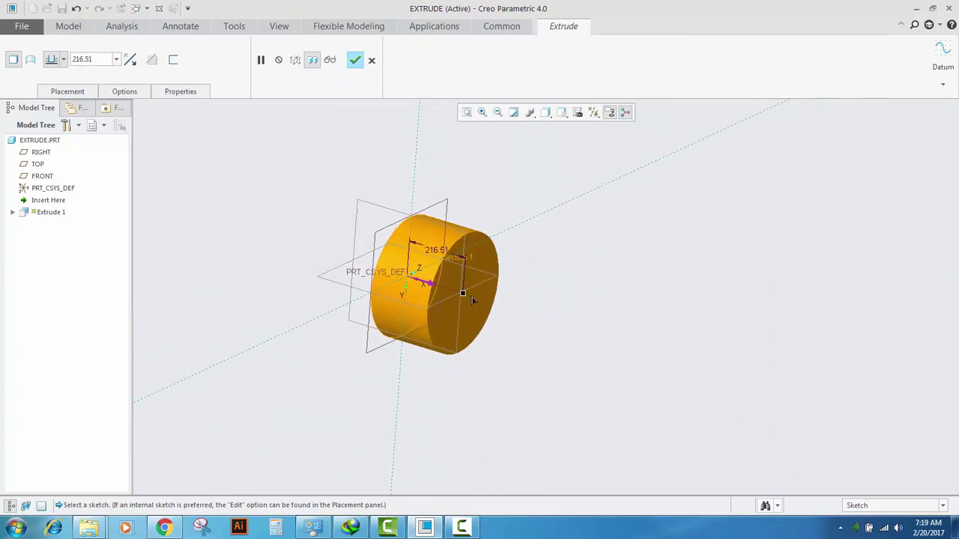
{"action": "mouse_move", "coordinate": [472, 298]}
{"action": "left_mouse_down"}
{"action": "mouse_move", "coordinate": [624, 342]}
{"action": "mouse_move", "coordinate": [392, 274]}
{"action": "mouse_move", "coordinate": [617, 335]}
{"action": "mouse_move", "coordinate": [394, 274]}
{"action": "mouse_move", "coordinate": [550, 315]}
{"action": "left_mouse_up"}
{"action": "left_click_drag", "start_coordinate": [338, 232], "coordinate": [390, 288]}
{"action": "scroll", "coordinate": [359, 259], "scroll_direction": "up", "scroll_amount": 2}
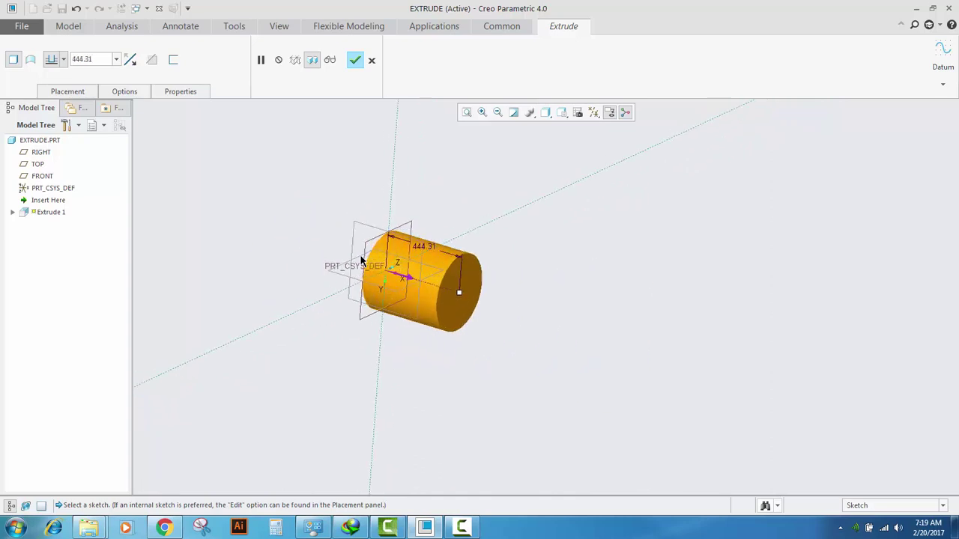
{"action": "scroll", "coordinate": [360, 259], "scroll_direction": "down", "scroll_amount": 1}
{"action": "middle_click_drag", "start_coordinate": [410, 237], "coordinate": [413, 232]}
{"action": "scroll", "coordinate": [395, 242], "scroll_direction": "up", "scroll_amount": 3}
{"action": "scroll", "coordinate": [398, 199], "scroll_direction": "up", "scroll_amount": 3}
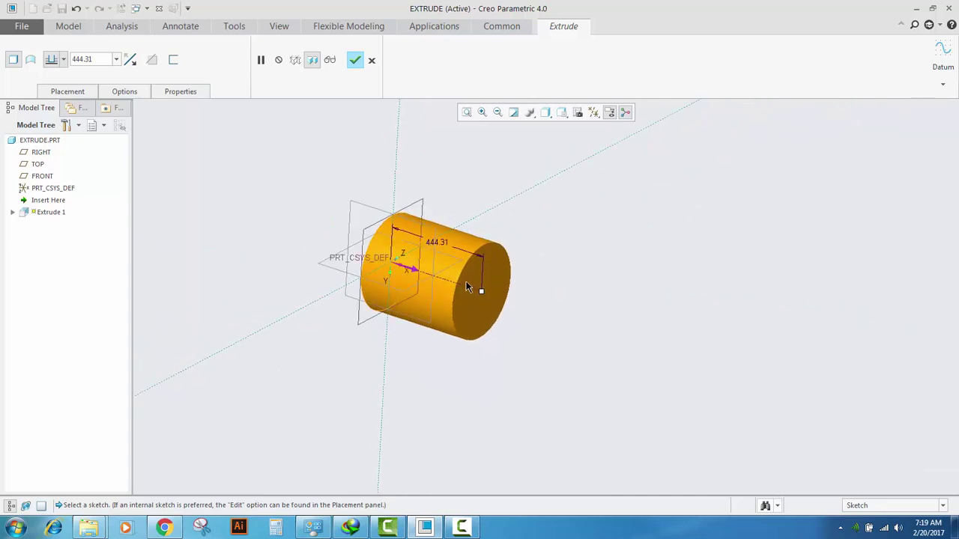
Switch the extrusion from solid to surface and inspect the hollow cylinder from both ends.
{"action": "left_click", "coordinate": [30, 61]}
{"action": "scroll", "coordinate": [367, 282], "scroll_direction": "up", "scroll_amount": 2}
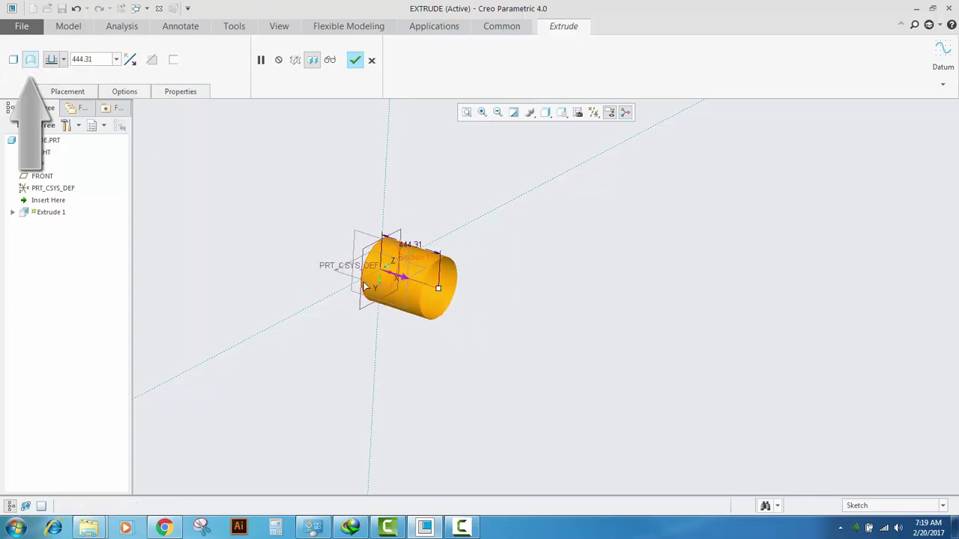
{"action": "scroll", "coordinate": [370, 281], "scroll_direction": "down", "scroll_amount": 3}
{"action": "middle_click_drag", "start_coordinate": [415, 242], "coordinate": [452, 253]}
{"action": "scroll", "coordinate": [372, 270], "scroll_direction": "down", "scroll_amount": 2}
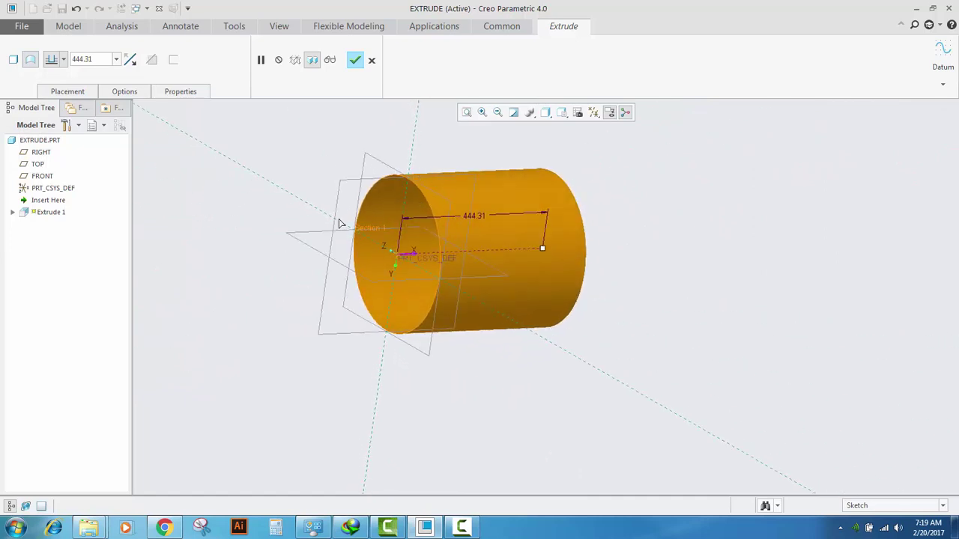
{"action": "middle_click_drag", "start_coordinate": [406, 257], "coordinate": [424, 229]}
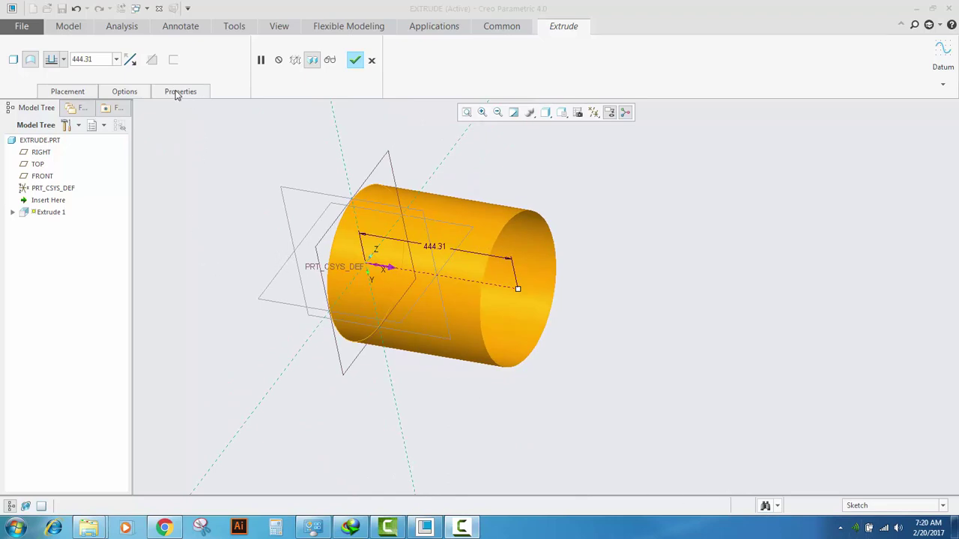
Rename the extrude feature as EXTRUDEFEATURE, retrying the lost licence when prompted.
{"action": "left_click", "coordinate": [525, 287]}
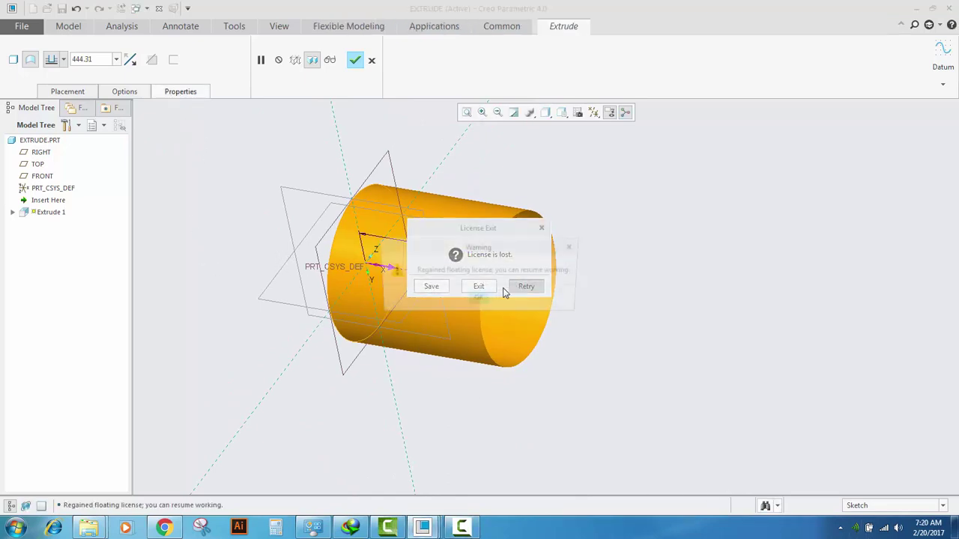
{"action": "key", "text": "Return"}
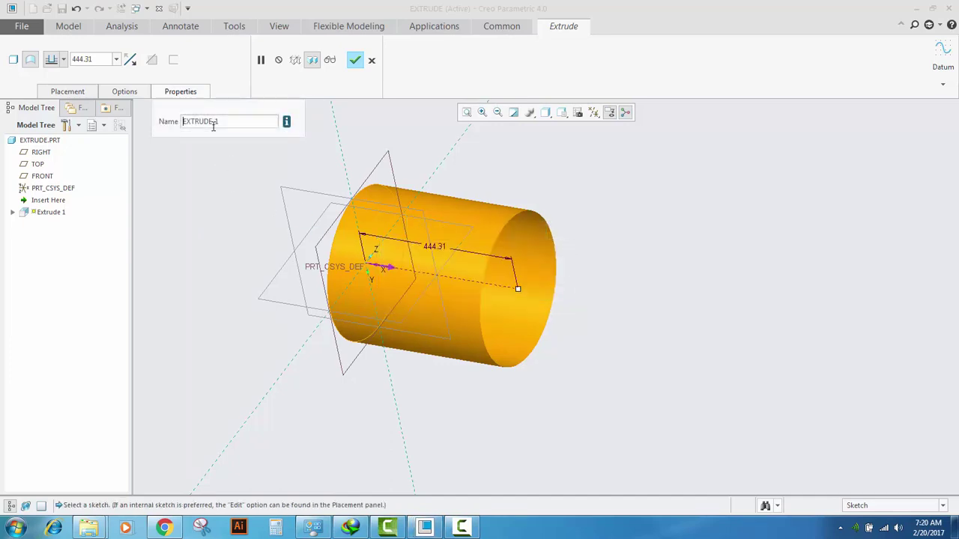
{"action": "left_click_drag", "start_coordinate": [224, 124], "coordinate": [168, 121]}
{"action": "type", "text": "extrudefeature"}
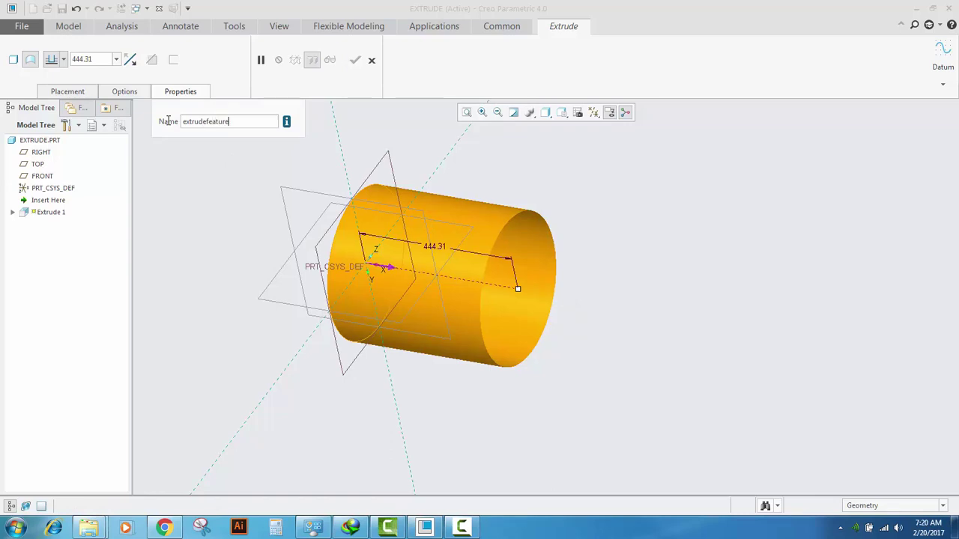
{"action": "key", "text": "Return"}
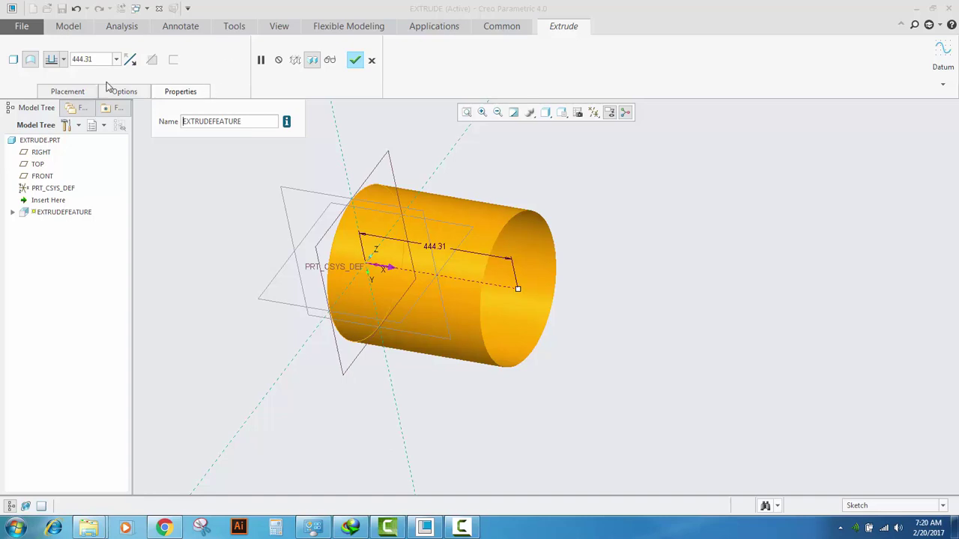
Edit the extrusion's internal sketch and change its sketch plane to TOP, with the RIGHT plane as the Top orientation reference.
{"action": "left_click", "coordinate": [76, 93]}
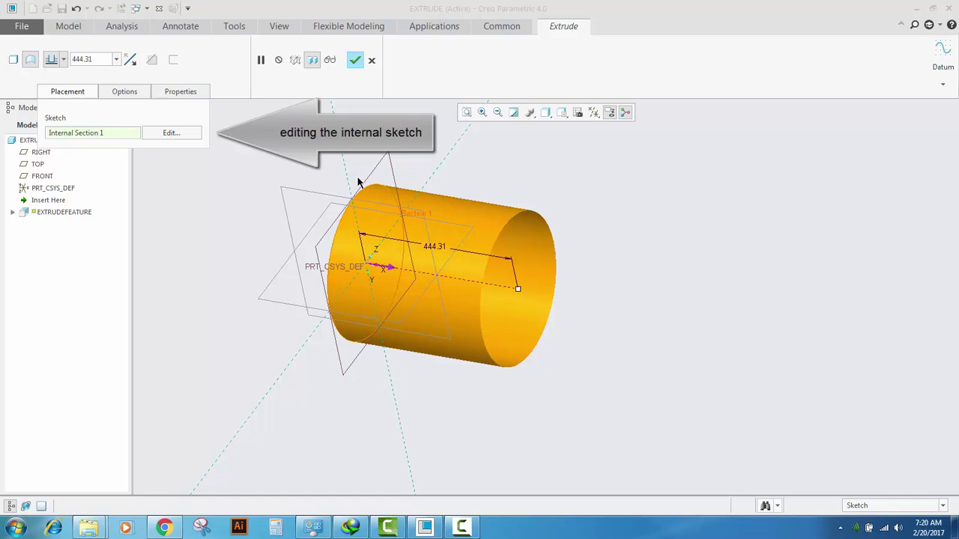
{"action": "left_click", "coordinate": [175, 137]}
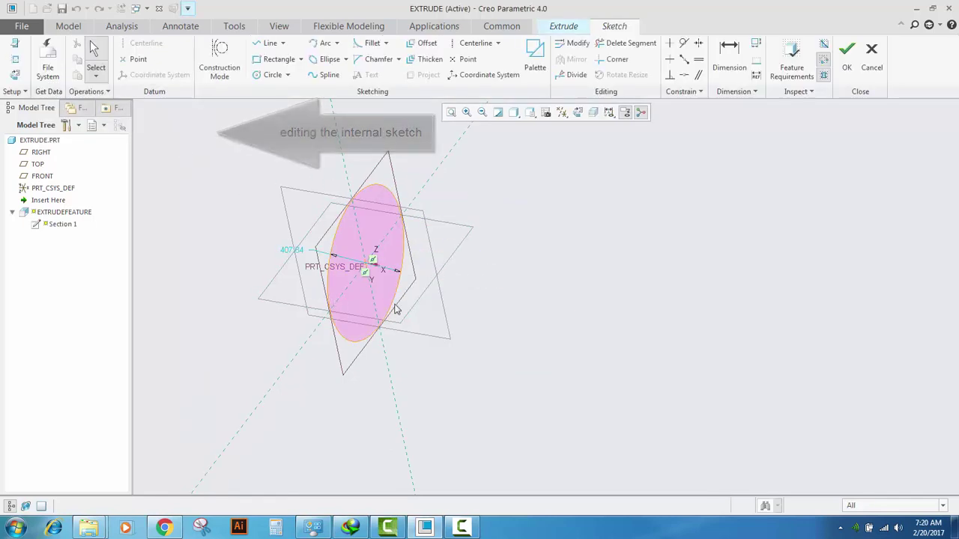
{"action": "left_click", "coordinate": [15, 47]}
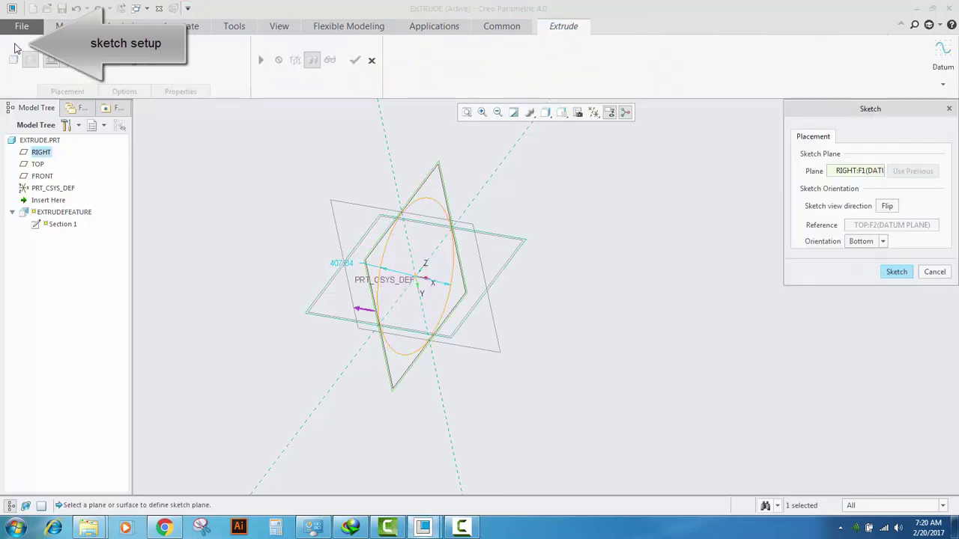
{"action": "right_click", "coordinate": [849, 174]}
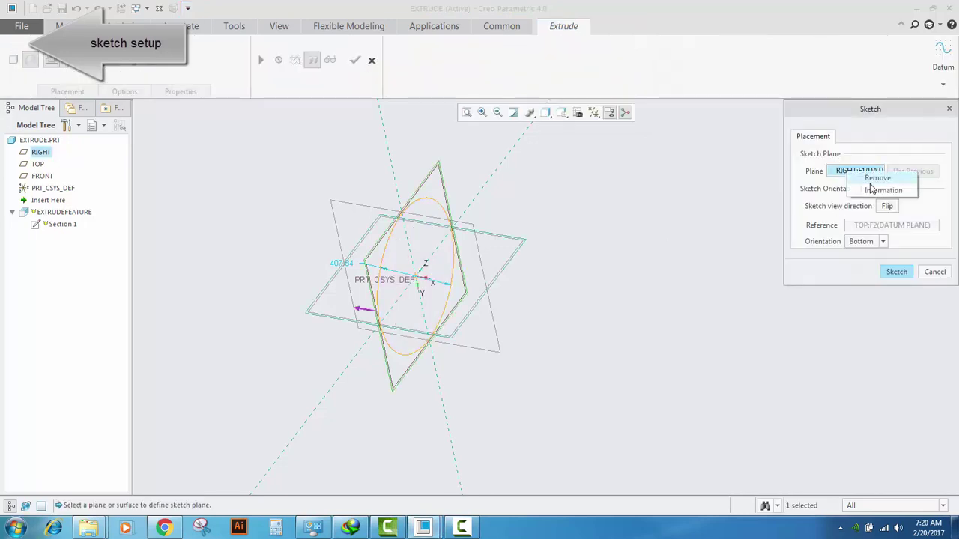
{"action": "left_click", "coordinate": [869, 180]}
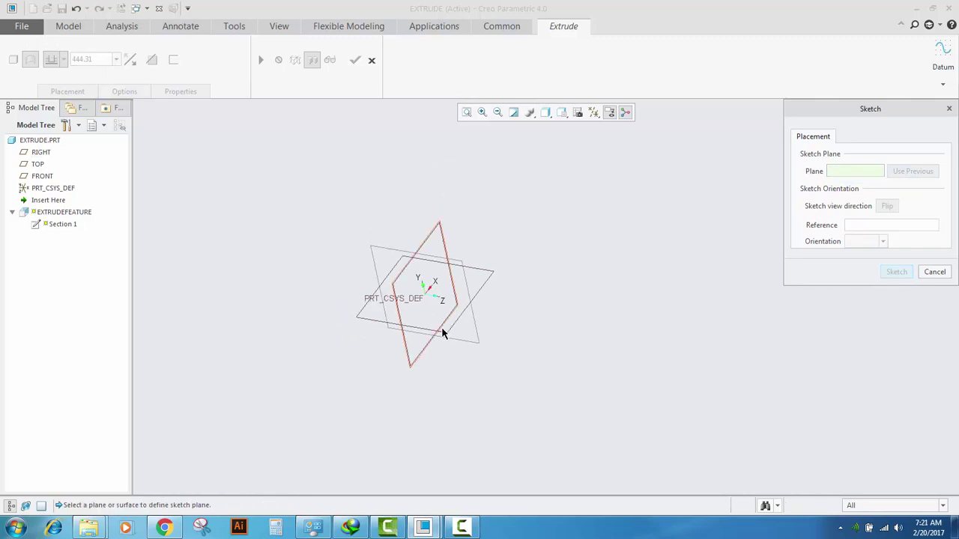
{"action": "left_click", "coordinate": [326, 332]}
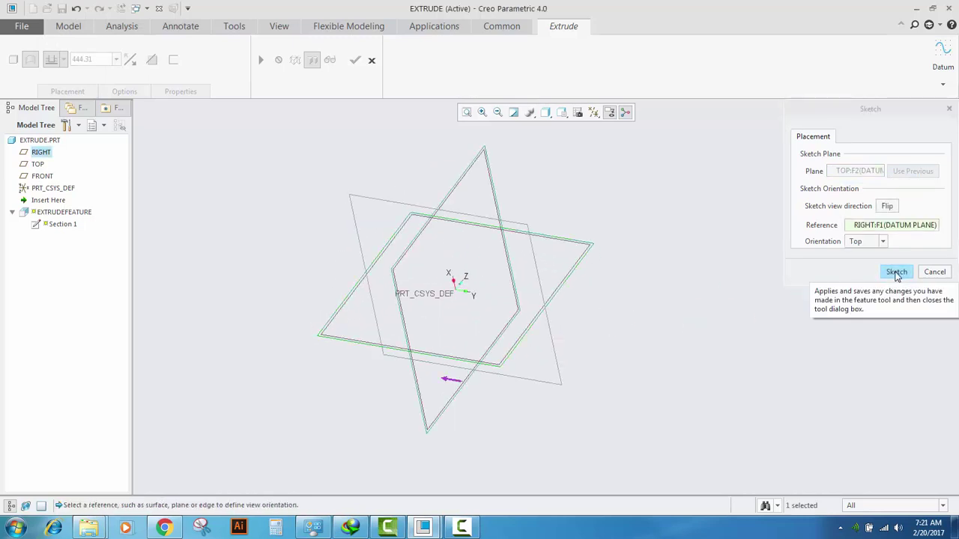
{"action": "left_click", "coordinate": [895, 272]}
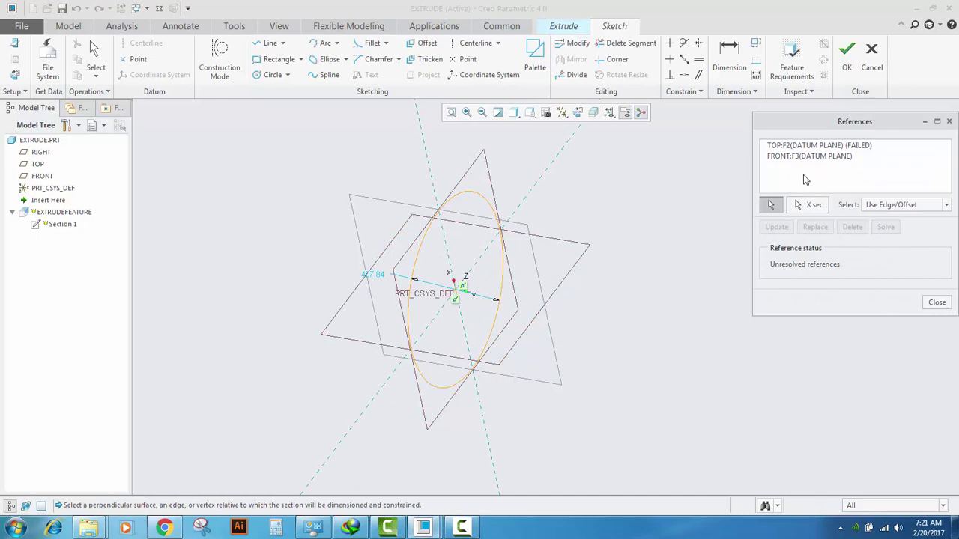
Replace the sketch's failed TOP reference with the RIGHT plane and finish the internal sketch.
{"action": "left_click", "coordinate": [805, 146]}
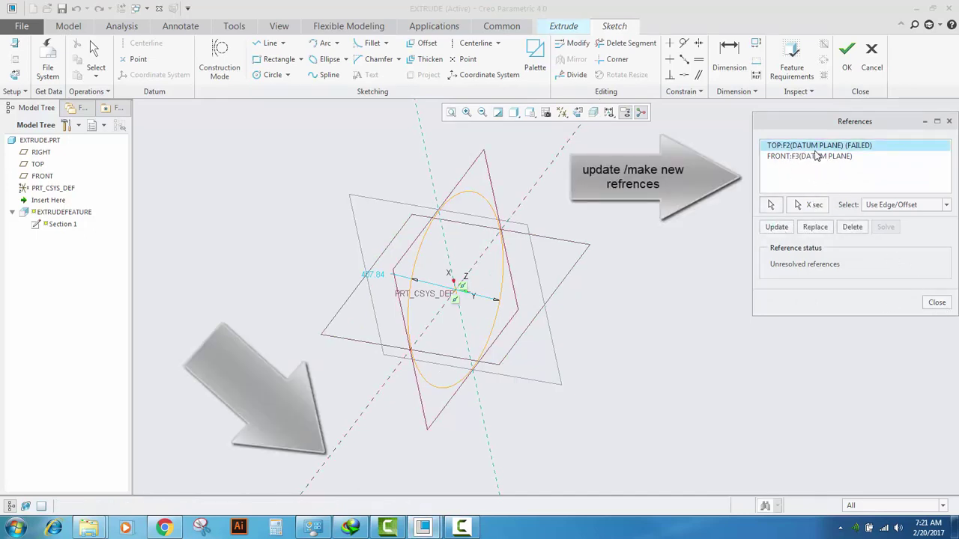
{"action": "left_click", "coordinate": [851, 227]}
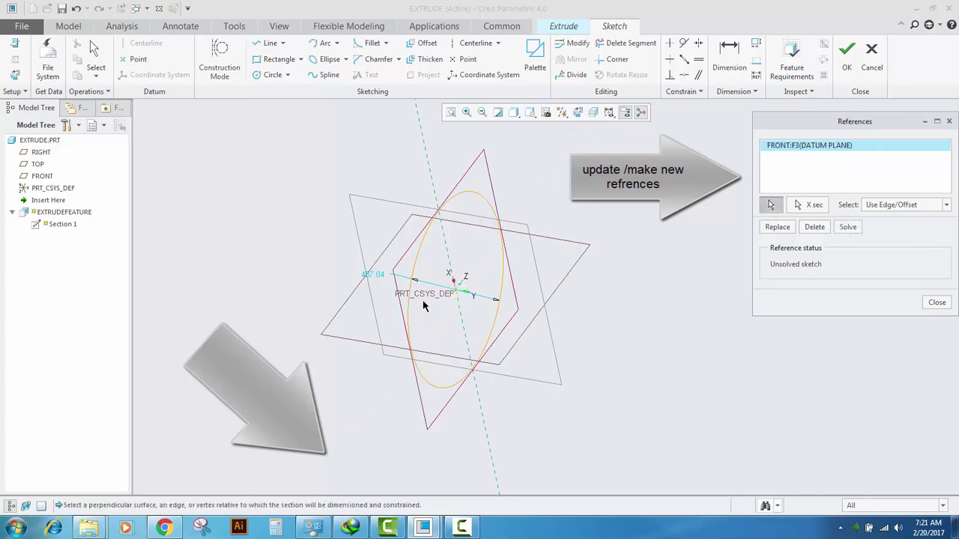
{"action": "left_click", "coordinate": [586, 259]}
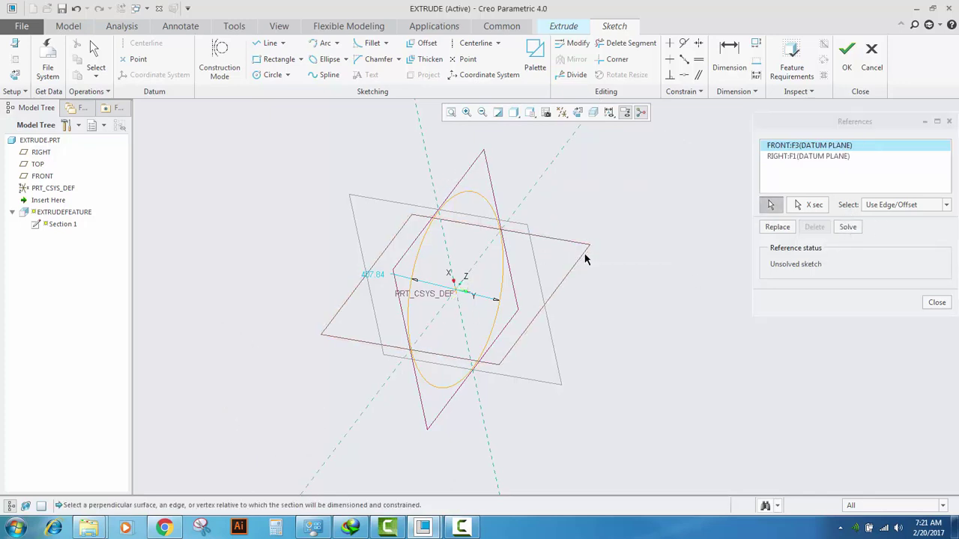
{"action": "left_click", "coordinate": [937, 304]}
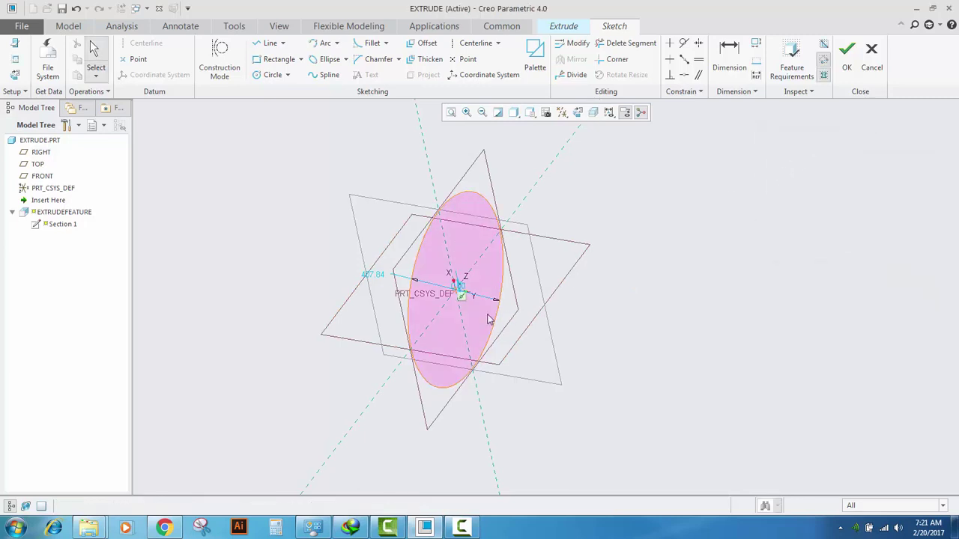
{"action": "left_click", "coordinate": [846, 63]}
{"action": "middle_click_drag", "start_coordinate": [510, 204], "coordinate": [435, 253]}
{"action": "scroll", "coordinate": [422, 276], "scroll_direction": "up", "scroll_amount": 3}
{"action": "scroll", "coordinate": [422, 276], "scroll_direction": "down", "scroll_amount": 1}
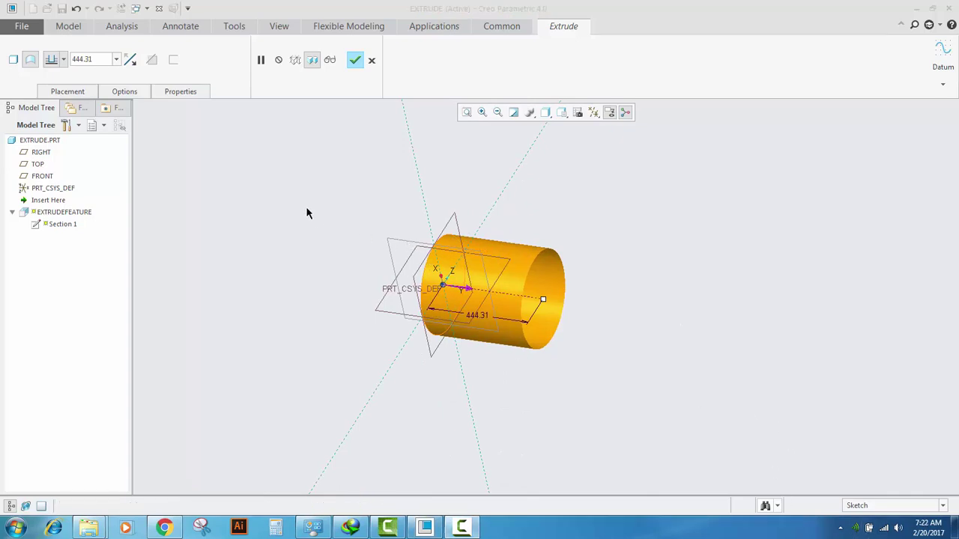
Switch the extrusion from surface to solid and add a taper to it.
{"action": "left_click", "coordinate": [13, 60]}
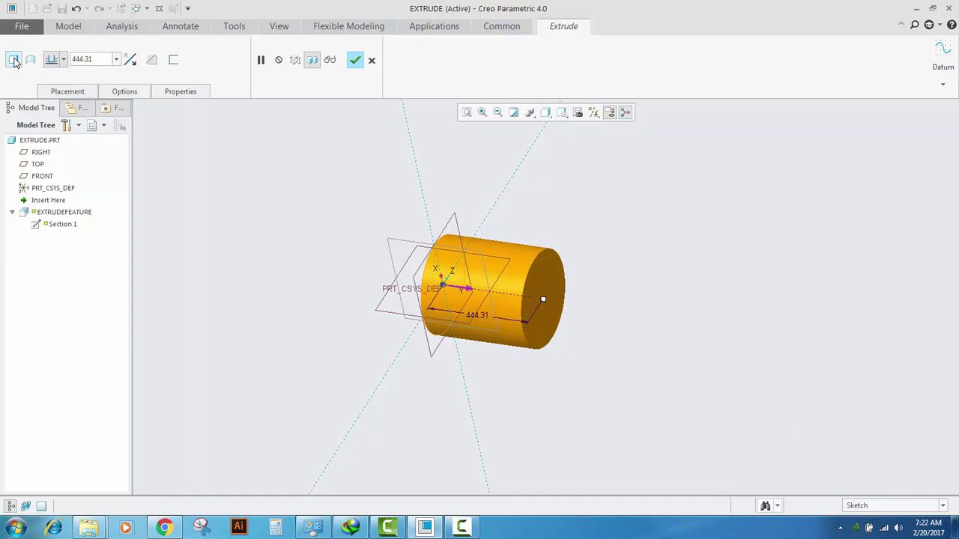
{"action": "left_click", "coordinate": [124, 92]}
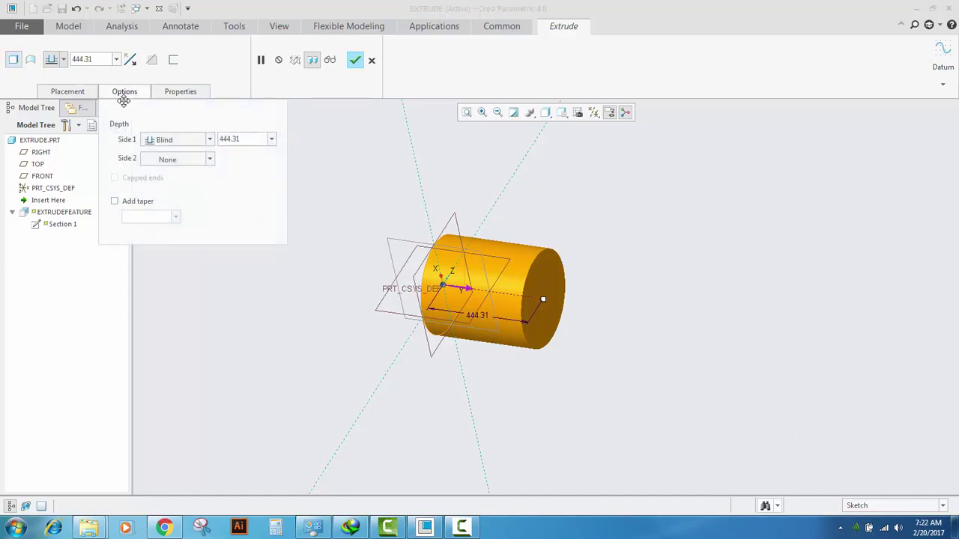
{"action": "left_click", "coordinate": [115, 202]}
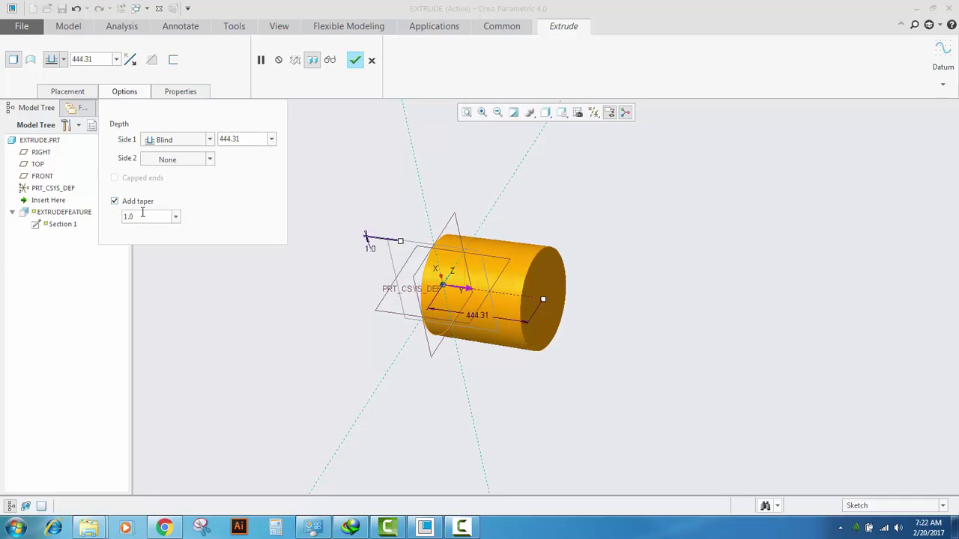
Increase the cylinder's taper to 5 degrees with the taper handle on the model.
{"action": "scroll", "coordinate": [373, 254], "scroll_direction": "down", "scroll_amount": 3}
{"action": "scroll", "coordinate": [433, 224], "scroll_direction": "up", "scroll_amount": 3}
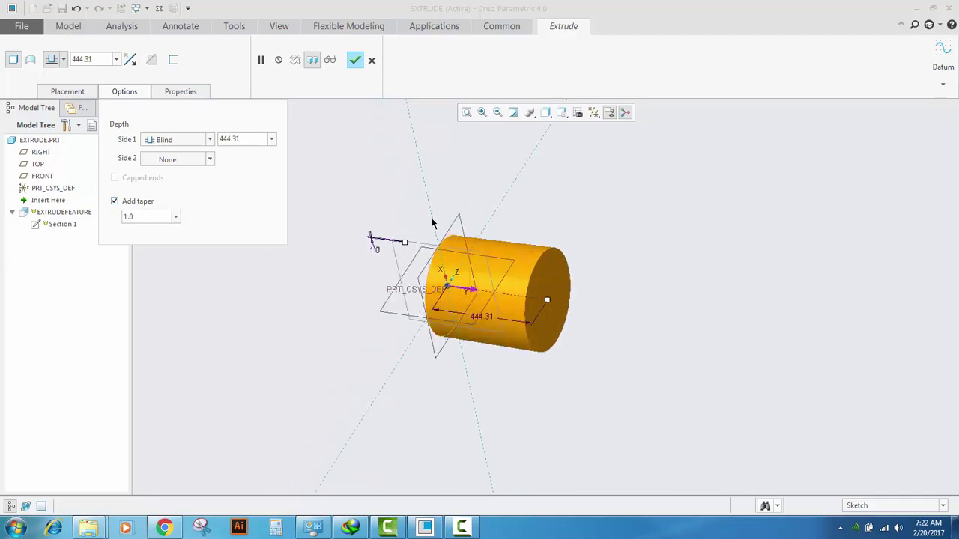
{"action": "scroll", "coordinate": [412, 249], "scroll_direction": "up", "scroll_amount": 3}
{"action": "middle_click_drag", "start_coordinate": [430, 250], "coordinate": [496, 199]}
{"action": "scroll", "coordinate": [441, 237], "scroll_direction": "up", "scroll_amount": 3}
{"action": "scroll", "coordinate": [441, 238], "scroll_direction": "down", "scroll_amount": 3}
{"action": "scroll", "coordinate": [446, 214], "scroll_direction": "up", "scroll_amount": 4}
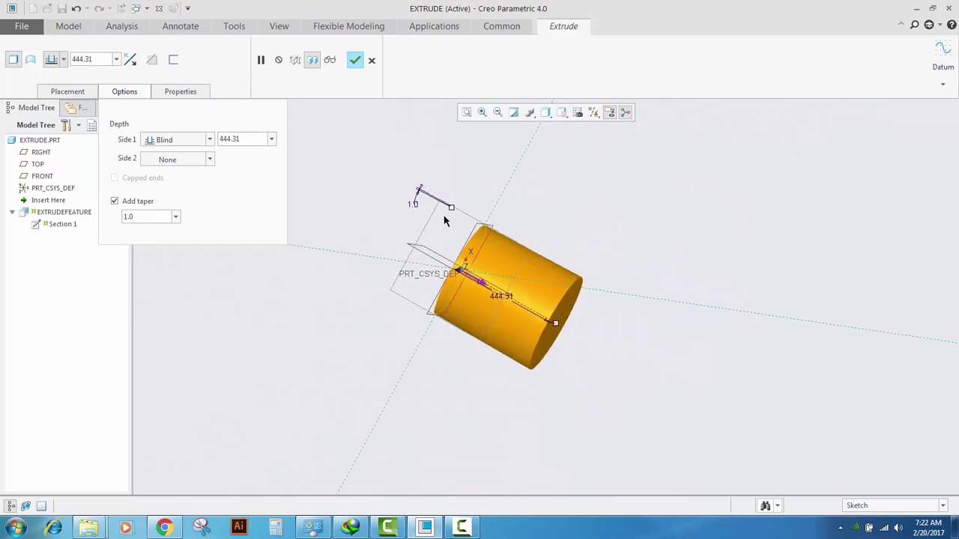
{"action": "scroll", "coordinate": [450, 214], "scroll_direction": "down", "scroll_amount": 2}
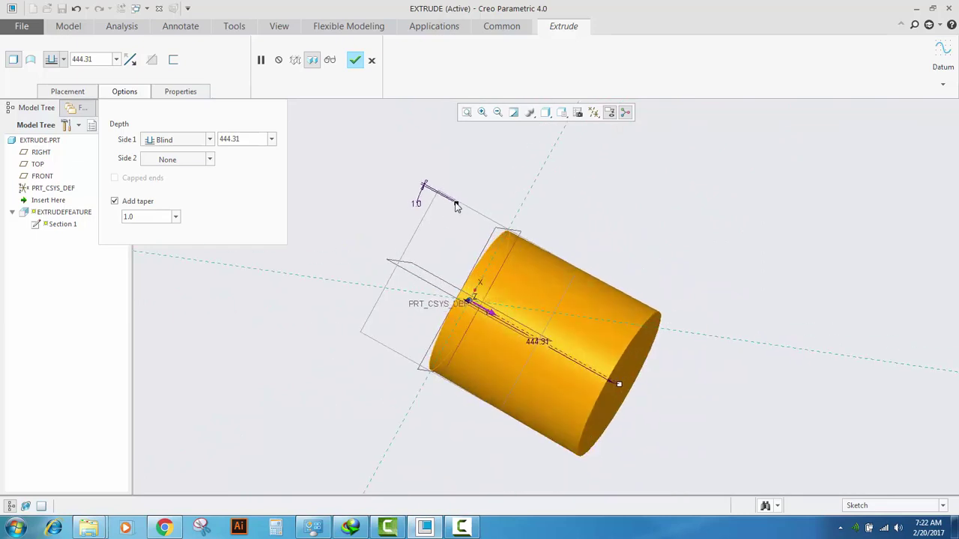
{"action": "left_click_drag", "start_coordinate": [457, 207], "coordinate": [487, 218]}
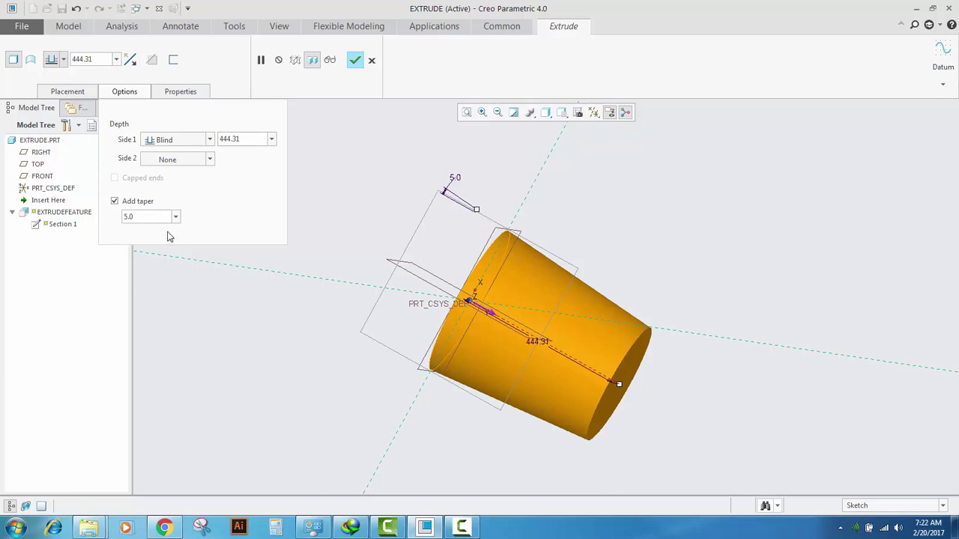
Set the extrusion's taper angle to 45 degrees.
{"action": "left_click_drag", "start_coordinate": [158, 218], "coordinate": [129, 217]}
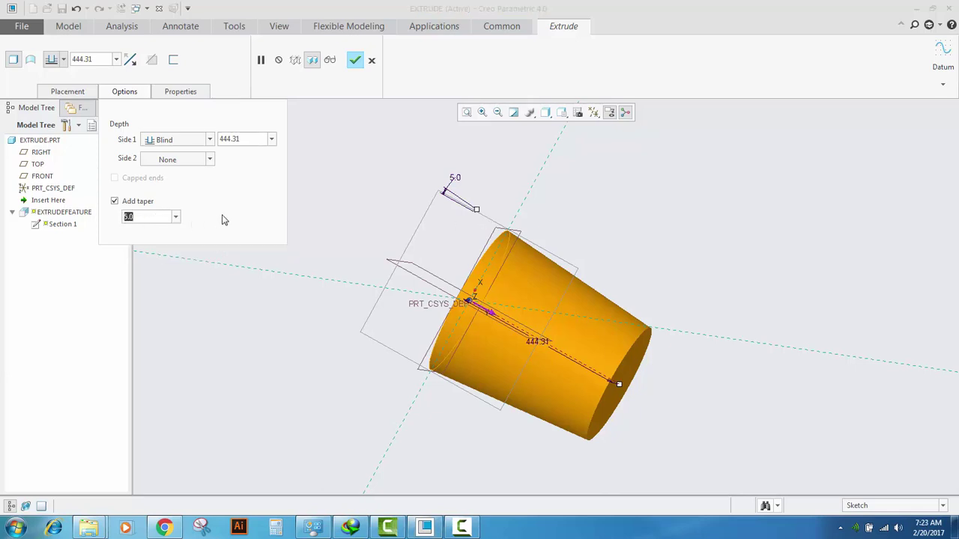
{"action": "type", "text": "45"}
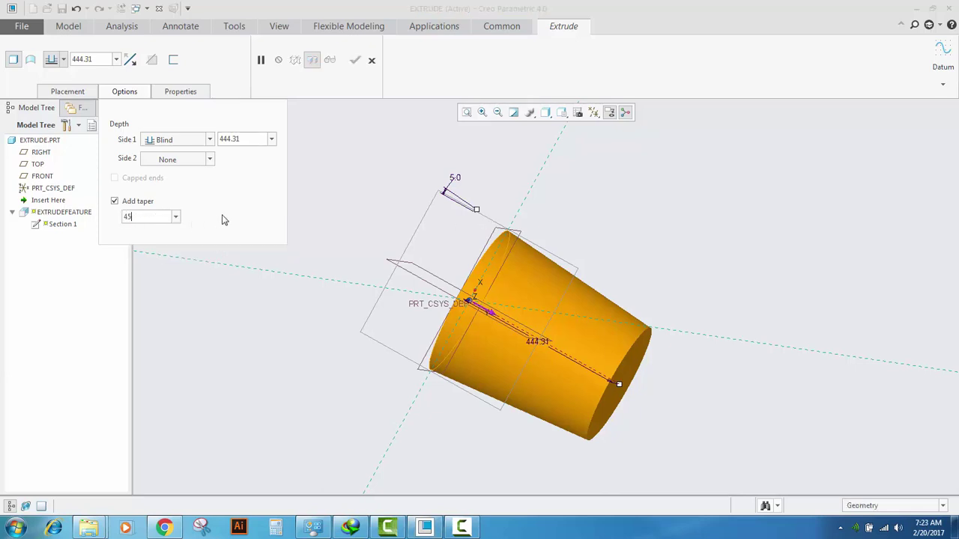
{"action": "key", "text": "Return"}
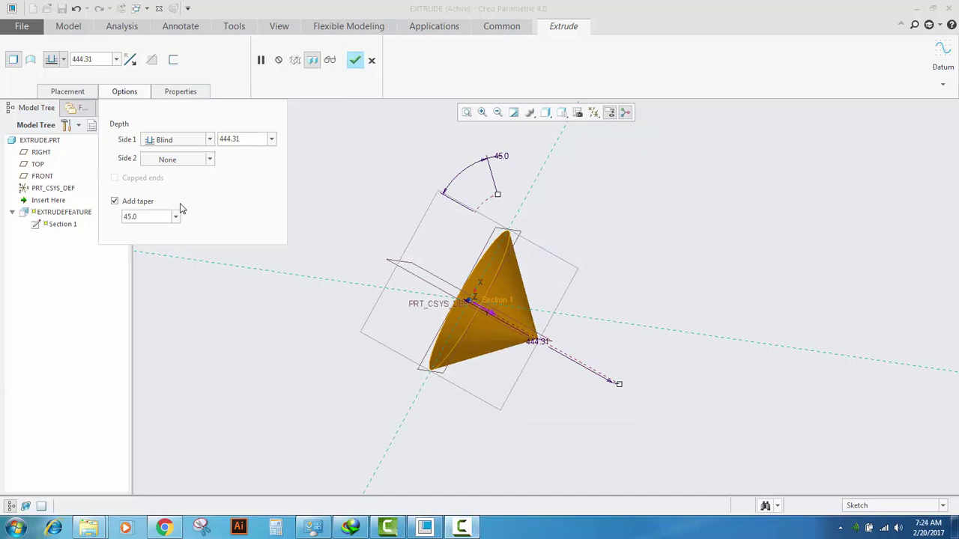
Remove the taper from the extrusion, dismissing the licence messages, and close the extrusion options.
{"action": "left_click", "coordinate": [115, 201]}
{"action": "left_click", "coordinate": [527, 286]}
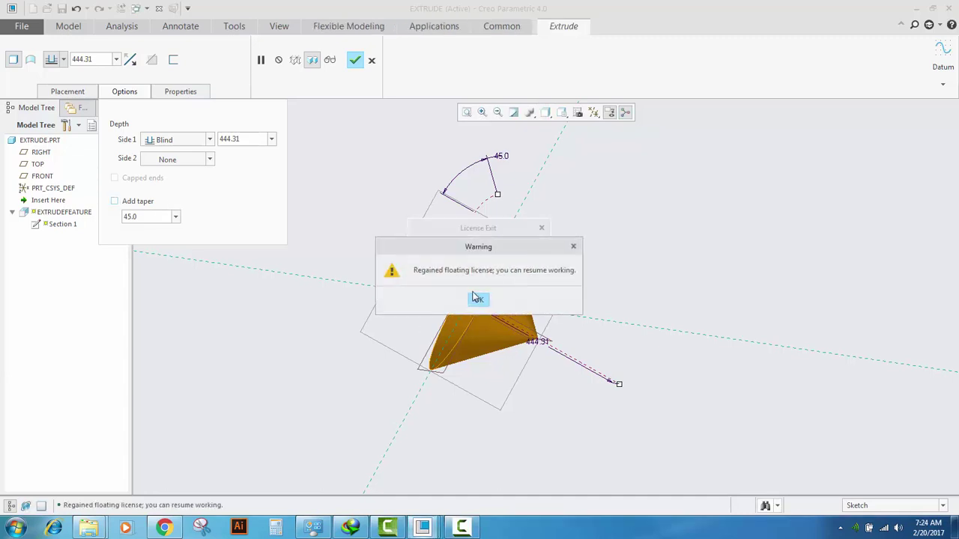
{"action": "left_click", "coordinate": [478, 301]}
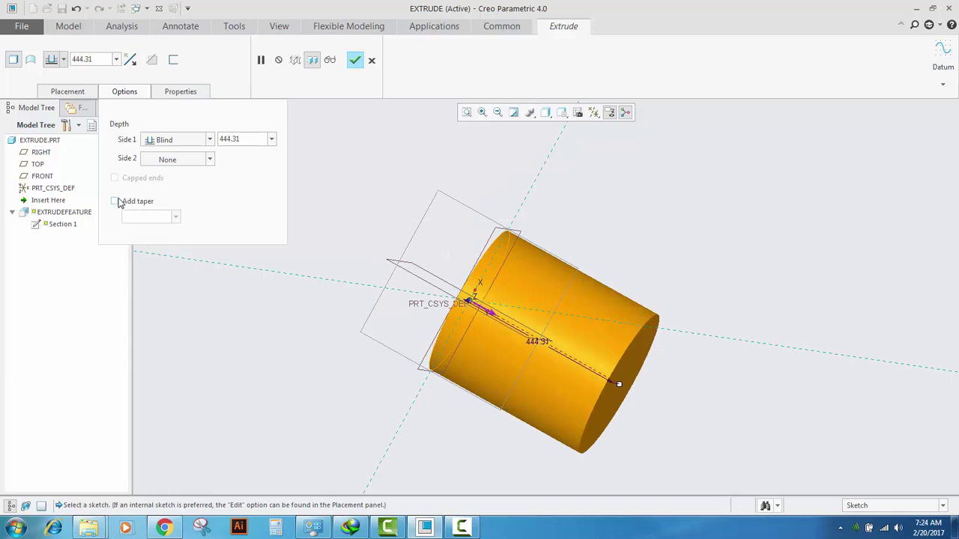
{"action": "left_click", "coordinate": [115, 93]}
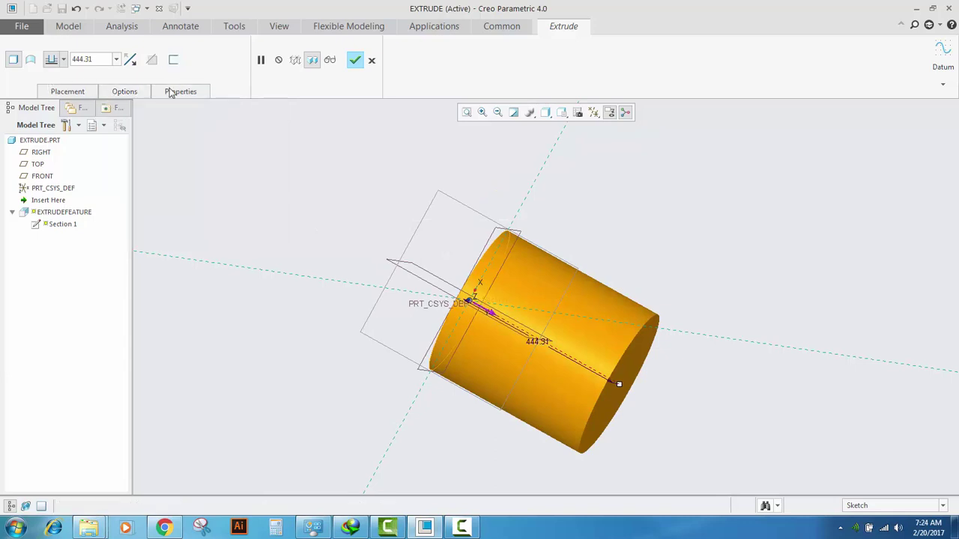
Turn the solid cylinder into a thickened hollow extrusion with a wall thickness of 10.
{"action": "scroll", "coordinate": [265, 220], "scroll_direction": "up", "scroll_amount": 4}
{"action": "scroll", "coordinate": [265, 220], "scroll_direction": "down", "scroll_amount": 1}
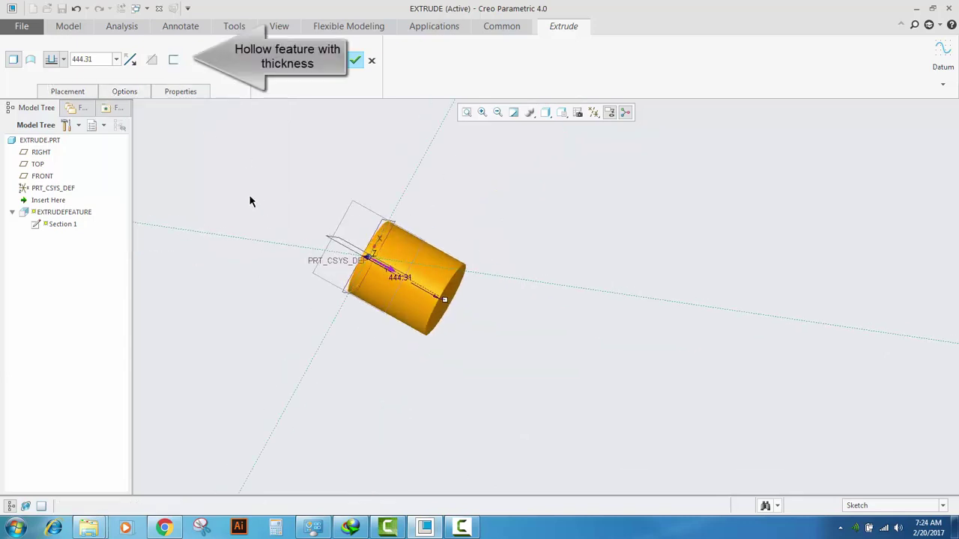
{"action": "left_click", "coordinate": [172, 61]}
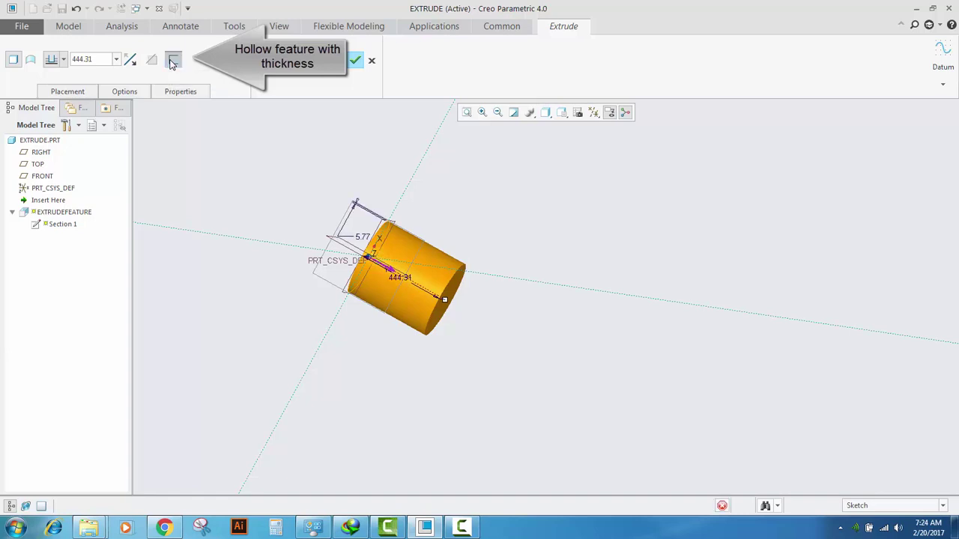
{"action": "scroll", "coordinate": [375, 288], "scroll_direction": "down", "scroll_amount": 2}
{"action": "scroll", "coordinate": [374, 289], "scroll_direction": "up", "scroll_amount": 4}
{"action": "middle_click_drag", "start_coordinate": [421, 272], "coordinate": [380, 219]}
{"action": "double_click", "coordinate": [192, 59]}
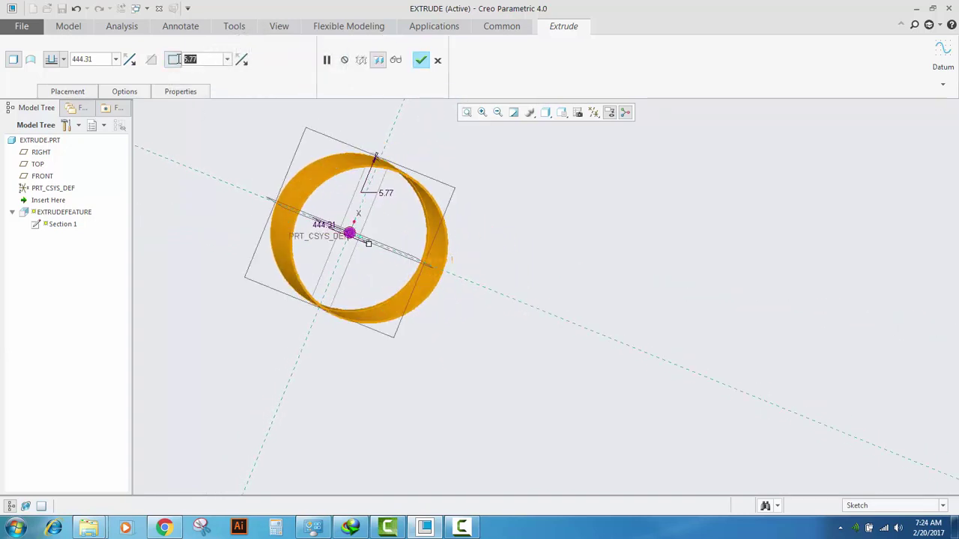
{"action": "type", "text": "10"}
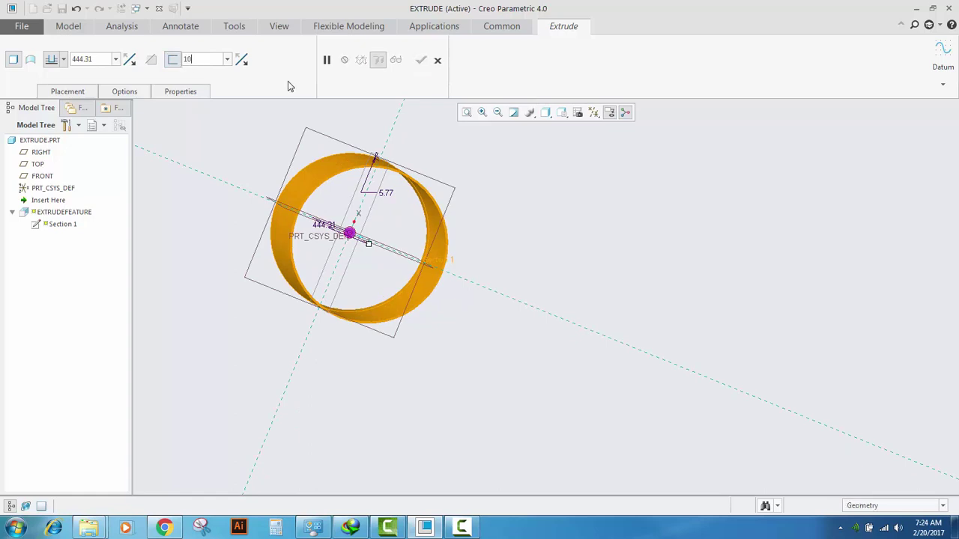
{"action": "key", "text": "Return"}
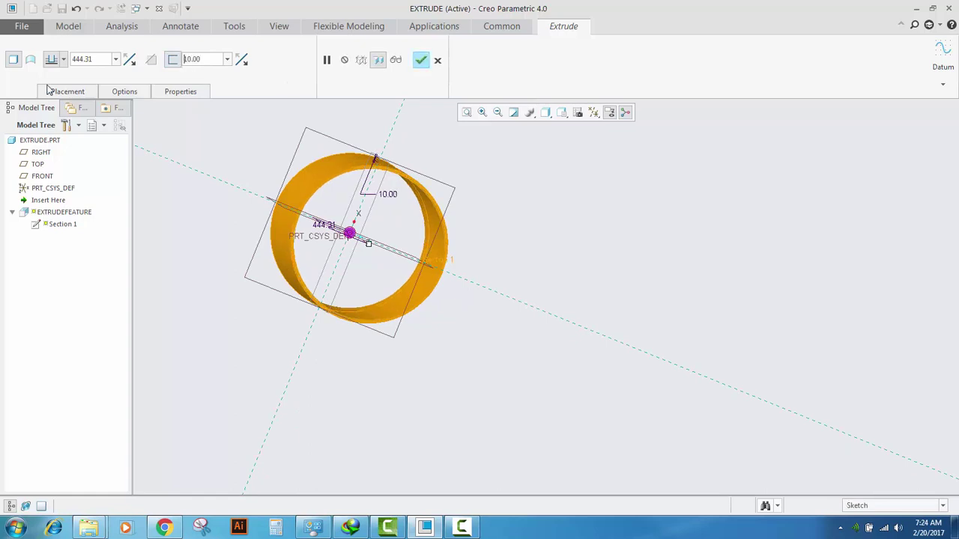
Set the hollow cylinder's wall thickness to 50.
{"action": "scroll", "coordinate": [375, 243], "scroll_direction": "up", "scroll_amount": 4}
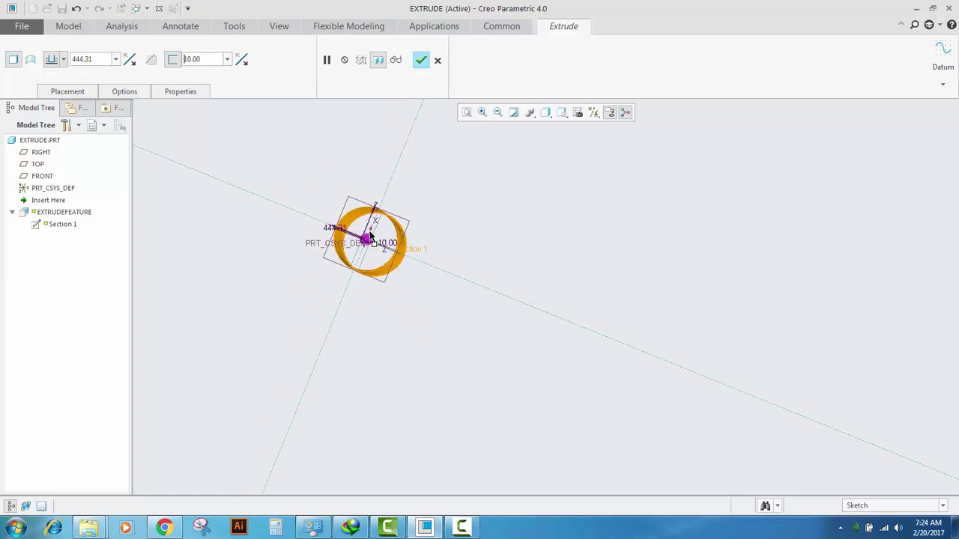
{"action": "scroll", "coordinate": [367, 229], "scroll_direction": "down", "scroll_amount": 7}
{"action": "left_click_drag", "start_coordinate": [212, 59], "coordinate": [180, 57]}
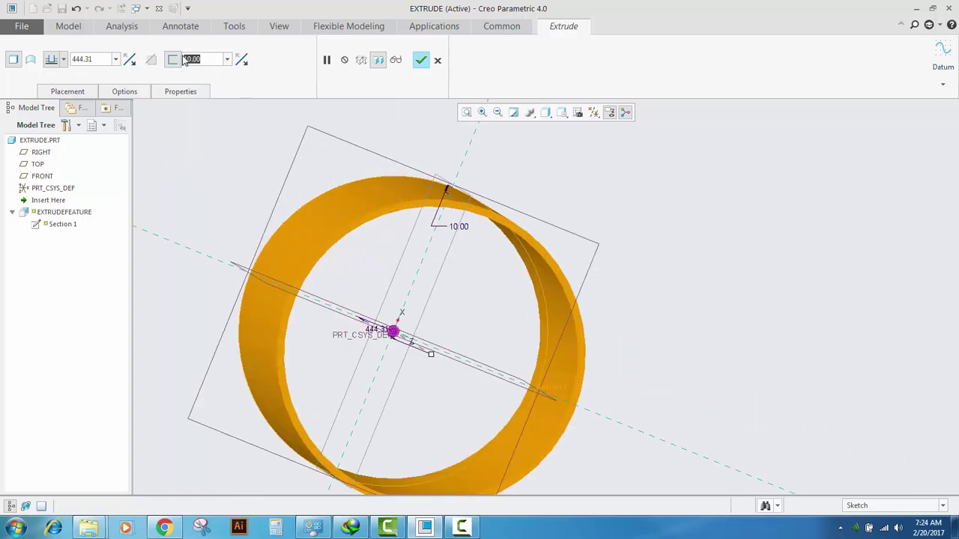
{"action": "type", "text": "50"}
{"action": "key", "text": "Return"}
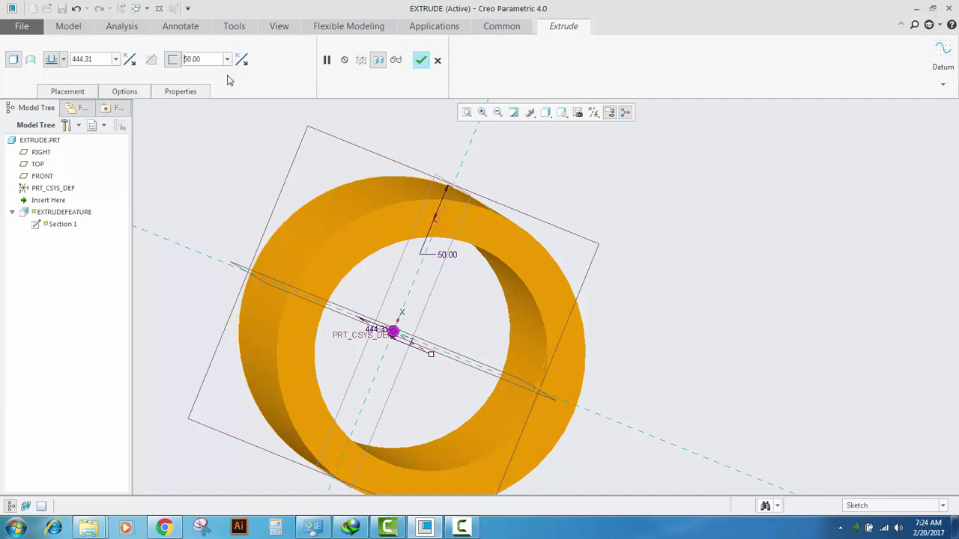
Set the hollow cylinder's wall thickness to 100 and inspect the thicker wall.
{"action": "double_click", "coordinate": [197, 59]}
{"action": "type", "text": "100"}
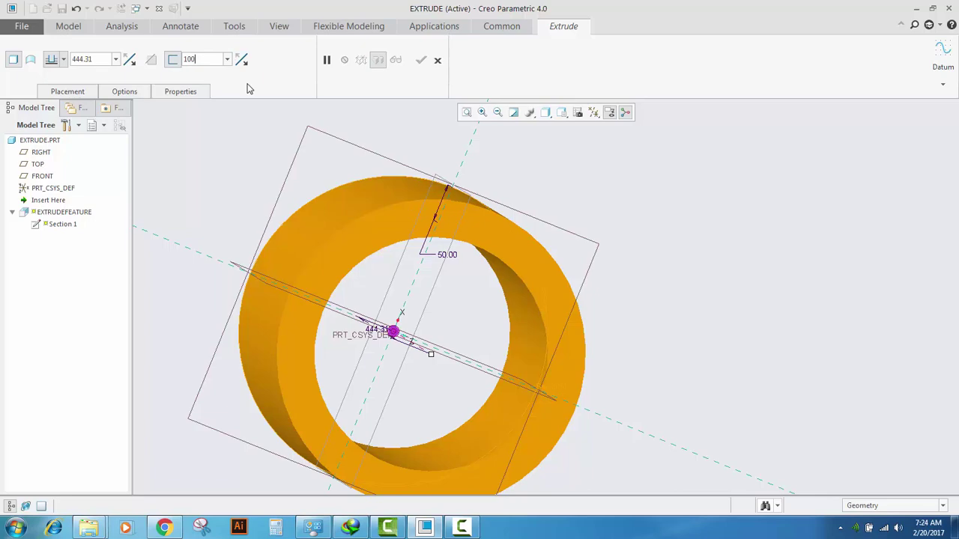
{"action": "key", "text": "Return"}
{"action": "scroll", "coordinate": [439, 287], "scroll_direction": "up", "scroll_amount": 2}
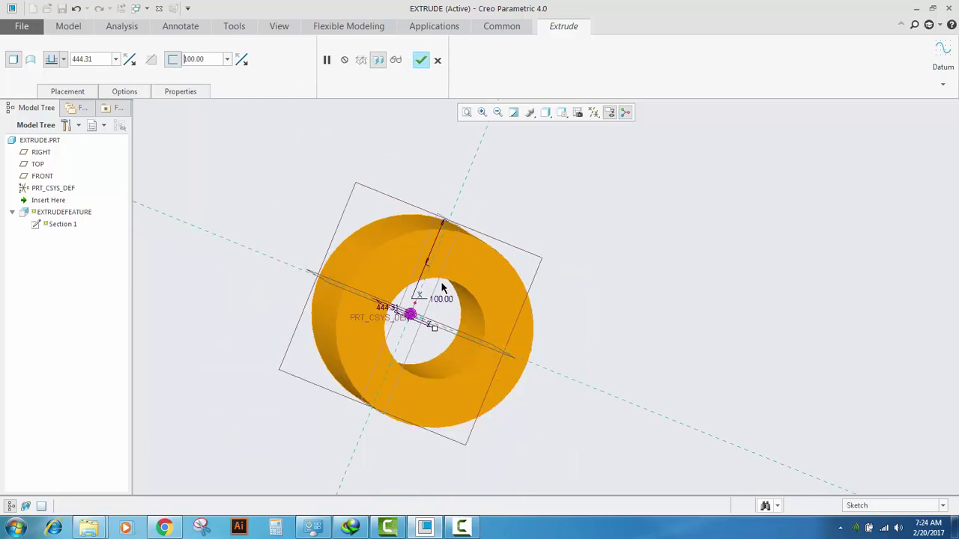
{"action": "scroll", "coordinate": [440, 287], "scroll_direction": "down", "scroll_amount": 2}
{"action": "mouse_move", "coordinate": [462, 227]}
{"action": "middle_mouse_down"}
{"action": "mouse_move", "coordinate": [458, 203]}
{"action": "mouse_move", "coordinate": [479, 226]}
{"action": "middle_mouse_up"}
{"action": "scroll", "coordinate": [427, 287], "scroll_direction": "up", "scroll_amount": 3}
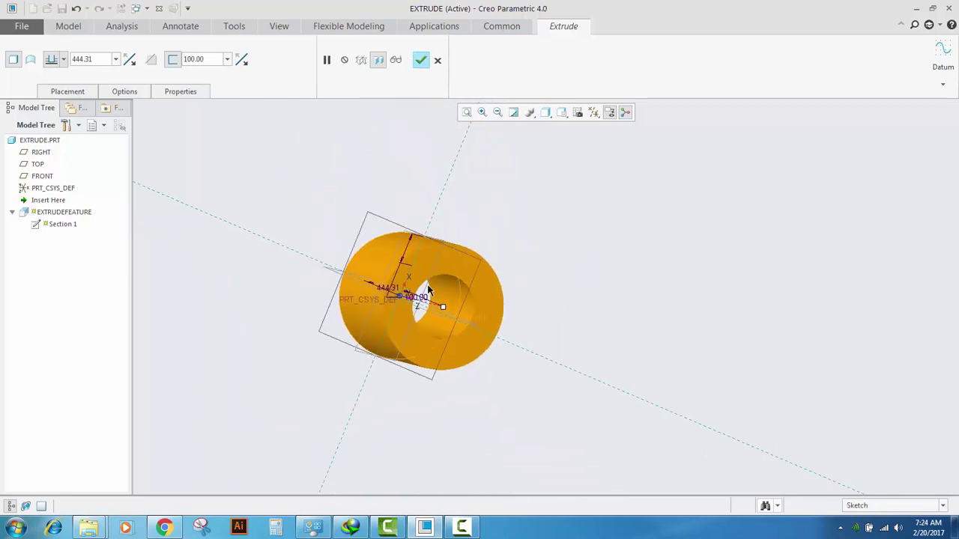
{"action": "scroll", "coordinate": [428, 287], "scroll_direction": "down", "scroll_amount": 2}
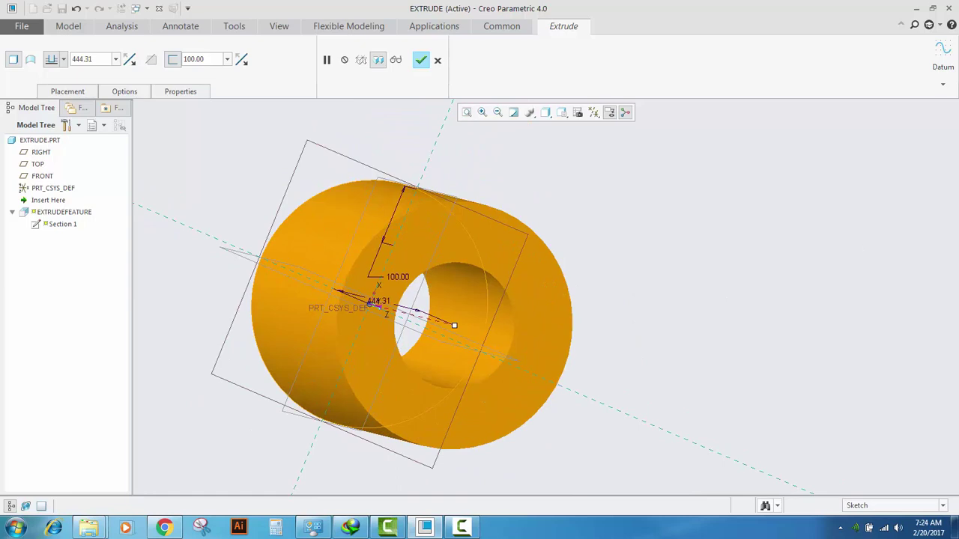
{"action": "key", "text": "F10"}
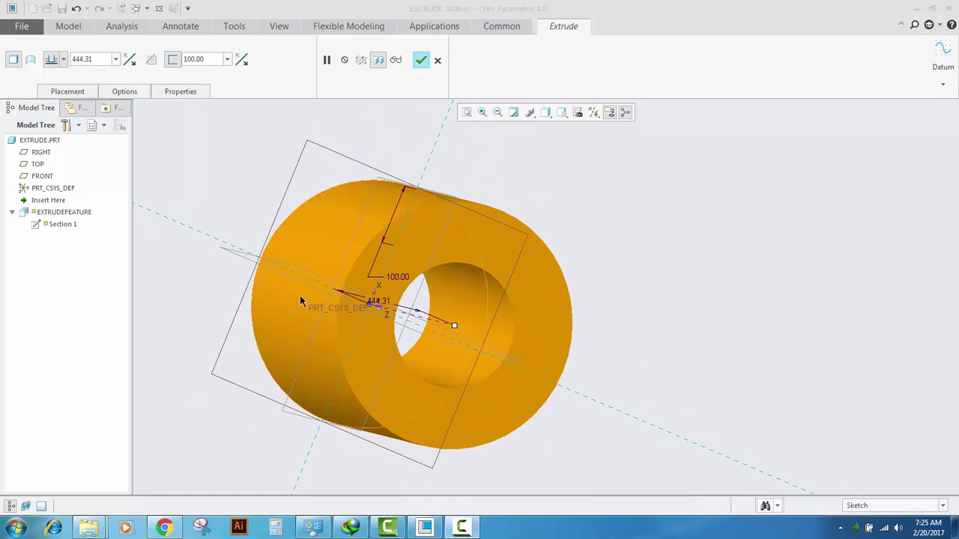
Extend the hollow extrusion to the second side of the sketch plane with a Blind depth.
{"action": "middle_click_drag", "start_coordinate": [386, 281], "coordinate": [346, 253]}
{"action": "scroll", "coordinate": [366, 300], "scroll_direction": "up", "scroll_amount": 4}
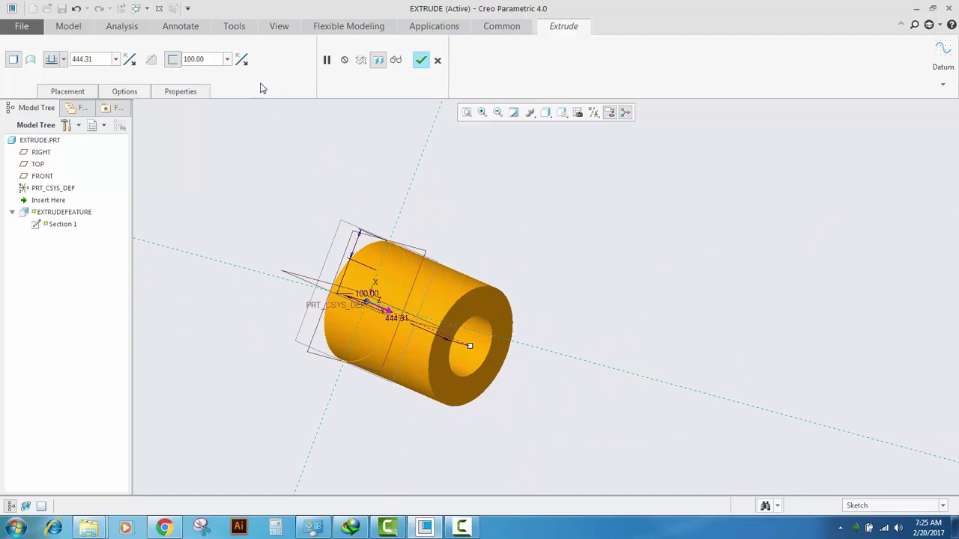
{"action": "left_click", "coordinate": [118, 97]}
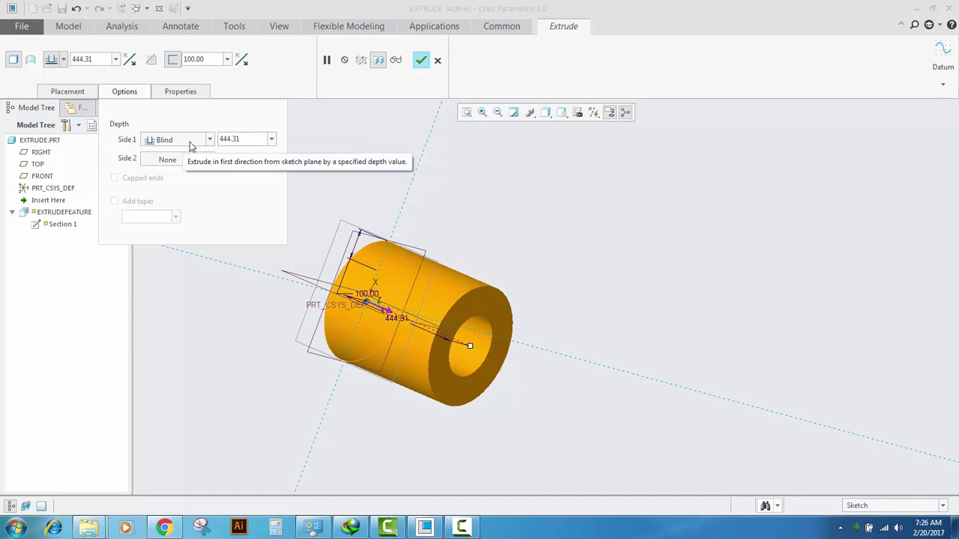
{"action": "scroll", "coordinate": [383, 328], "scroll_direction": "up", "scroll_amount": 3}
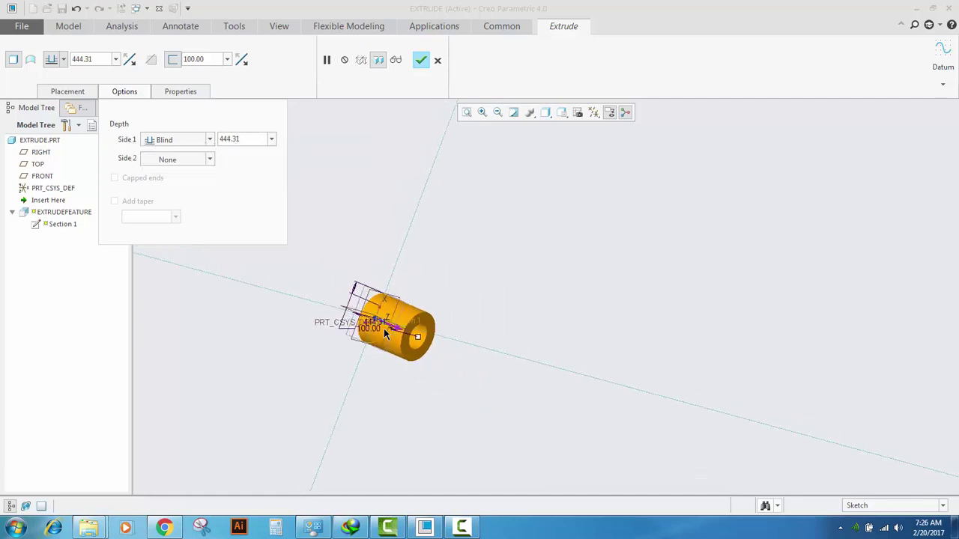
{"action": "scroll", "coordinate": [382, 325], "scroll_direction": "down", "scroll_amount": 5}
{"action": "middle_click_drag", "start_coordinate": [429, 301], "coordinate": [432, 266]}
{"action": "scroll", "coordinate": [412, 291], "scroll_direction": "up", "scroll_amount": 2}
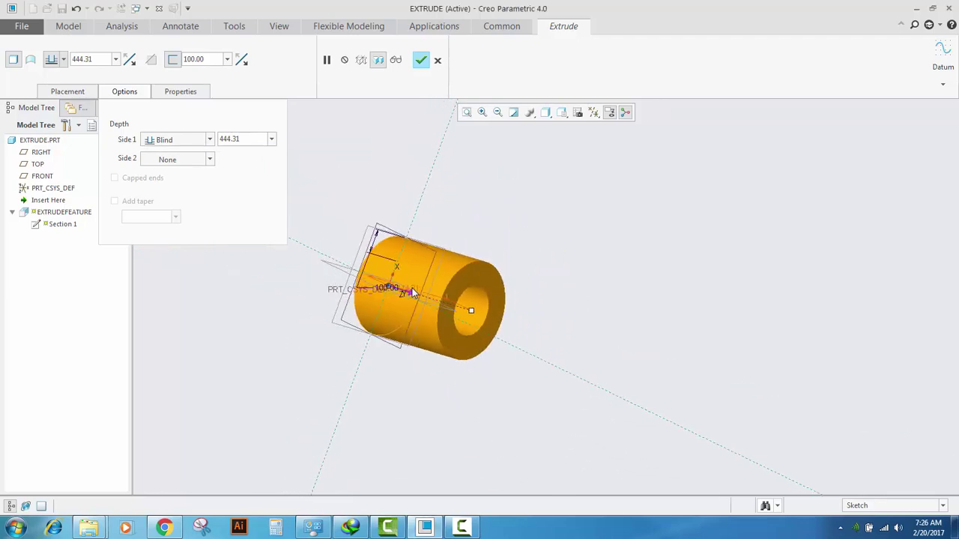
{"action": "scroll", "coordinate": [412, 291], "scroll_direction": "down", "scroll_amount": 4}
{"action": "scroll", "coordinate": [337, 277], "scroll_direction": "up", "scroll_amount": 2}
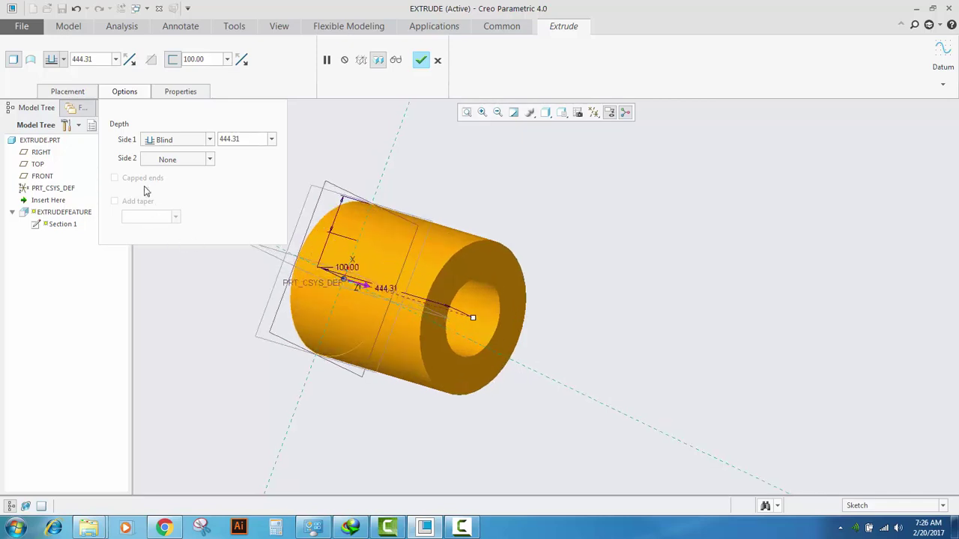
{"action": "left_click", "coordinate": [169, 165]}
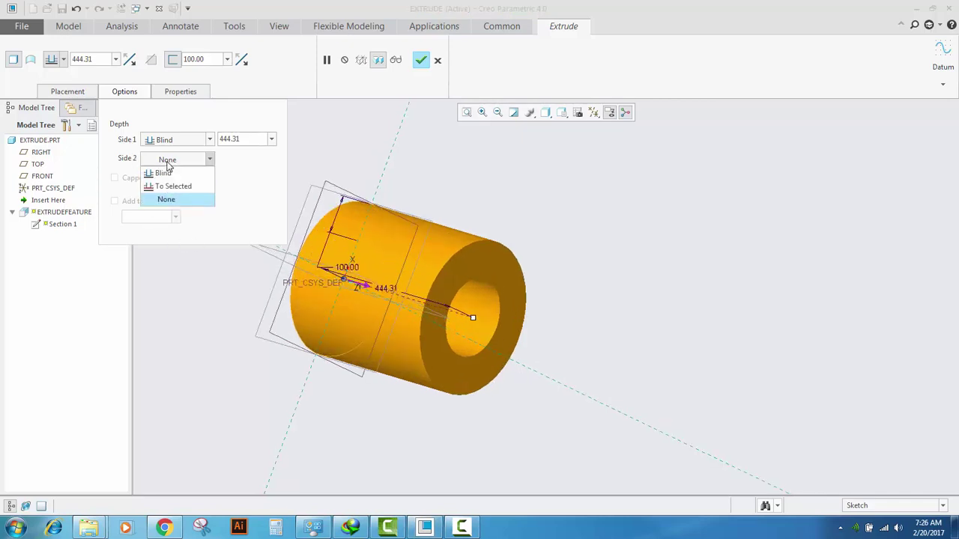
{"action": "left_click", "coordinate": [167, 172]}
Set the Blind depth on the hollow cylinder's second side to 400 and inspect the two-sided extrusion.
{"action": "scroll", "coordinate": [329, 274], "scroll_direction": "down", "scroll_amount": 5}
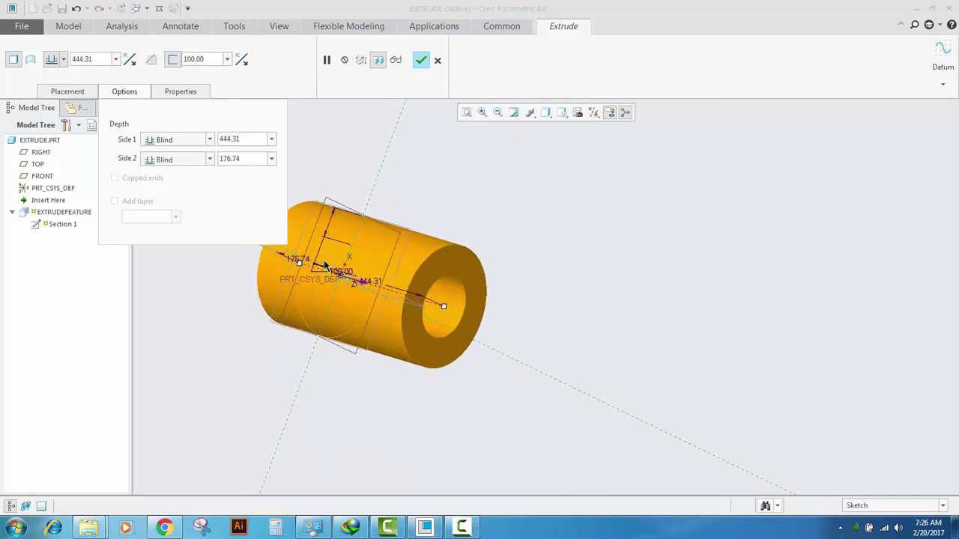
{"action": "scroll", "coordinate": [351, 264], "scroll_direction": "up", "scroll_amount": 4}
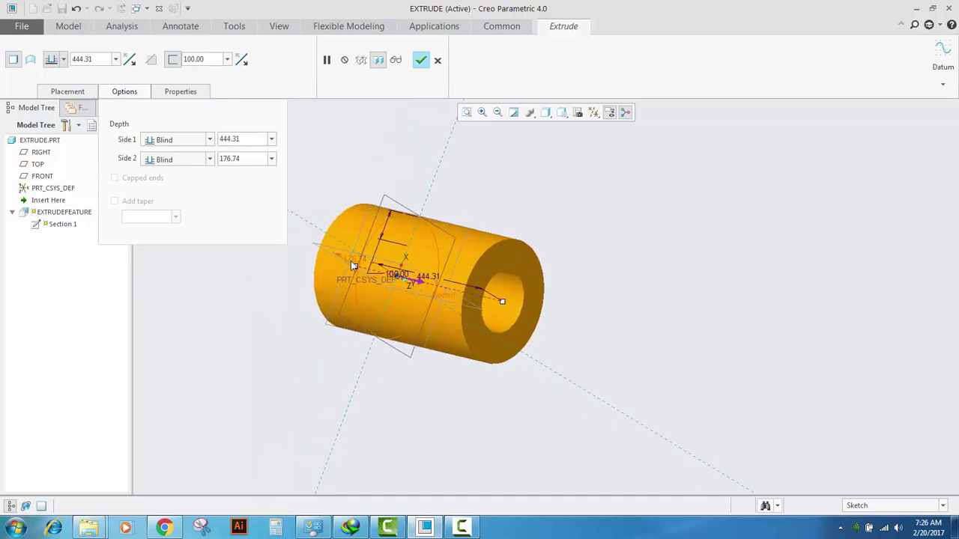
{"action": "left_click_drag", "start_coordinate": [250, 158], "coordinate": [212, 158]}
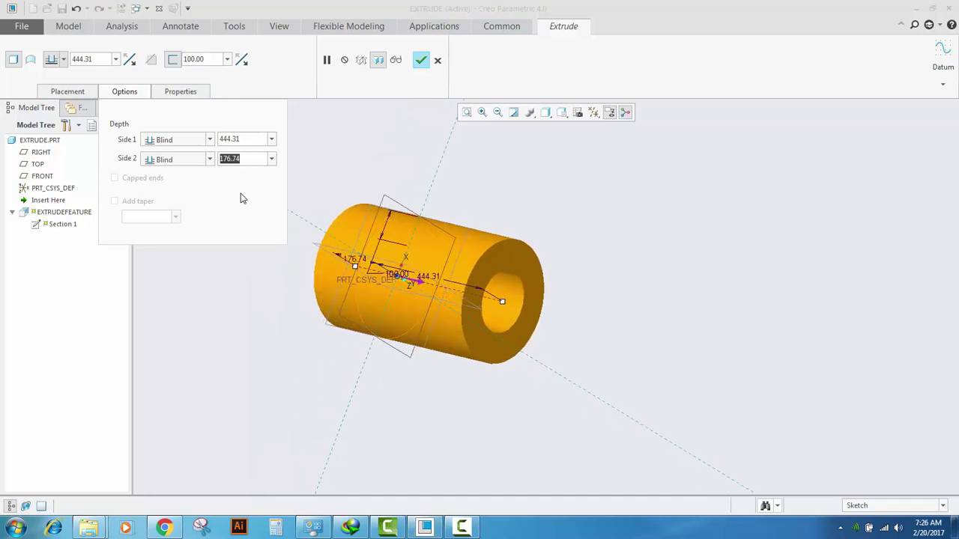
{"action": "type", "text": "4"}
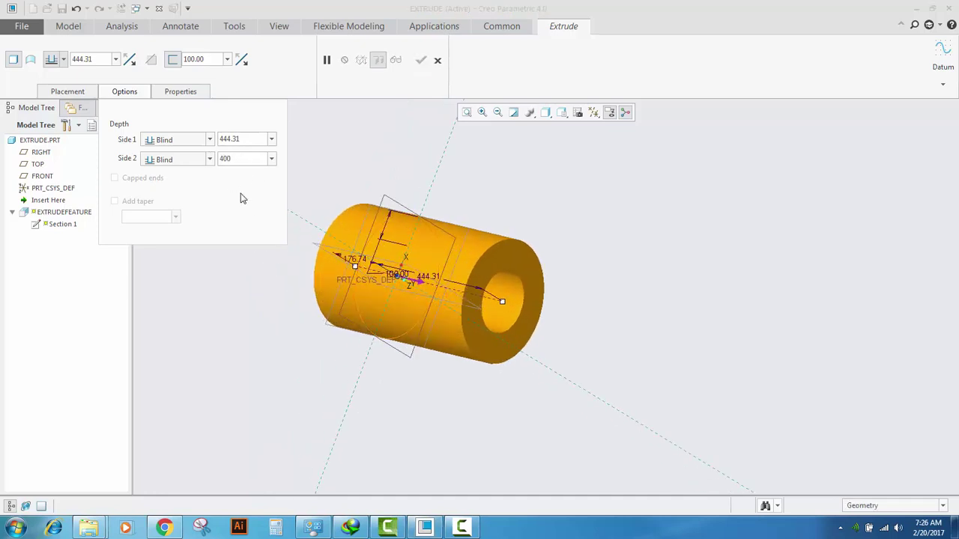
{"action": "type", "text": "00"}
{"action": "key", "text": "Return"}
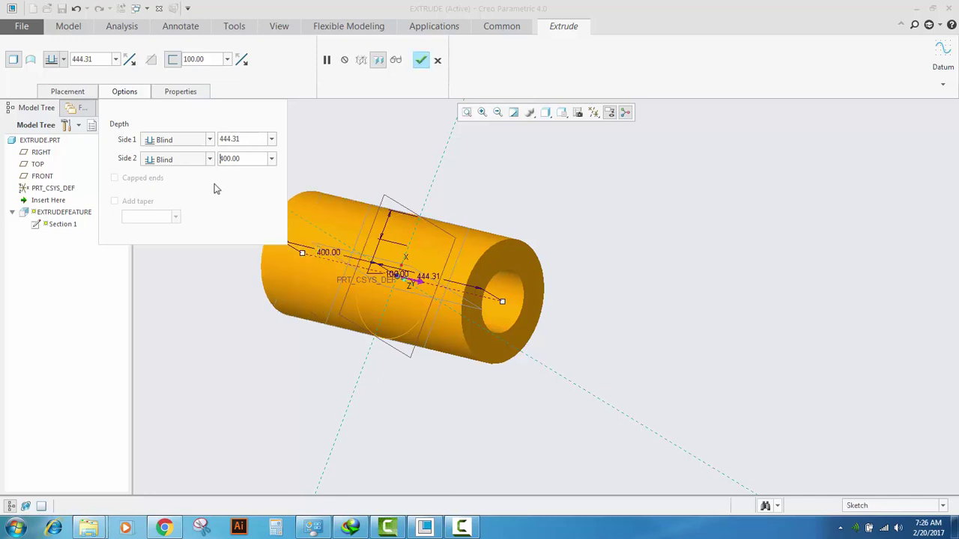
{"action": "left_click", "coordinate": [116, 95]}
{"action": "scroll", "coordinate": [410, 279], "scroll_direction": "up", "scroll_amount": 3}
{"action": "scroll", "coordinate": [409, 279], "scroll_direction": "down", "scroll_amount": 3}
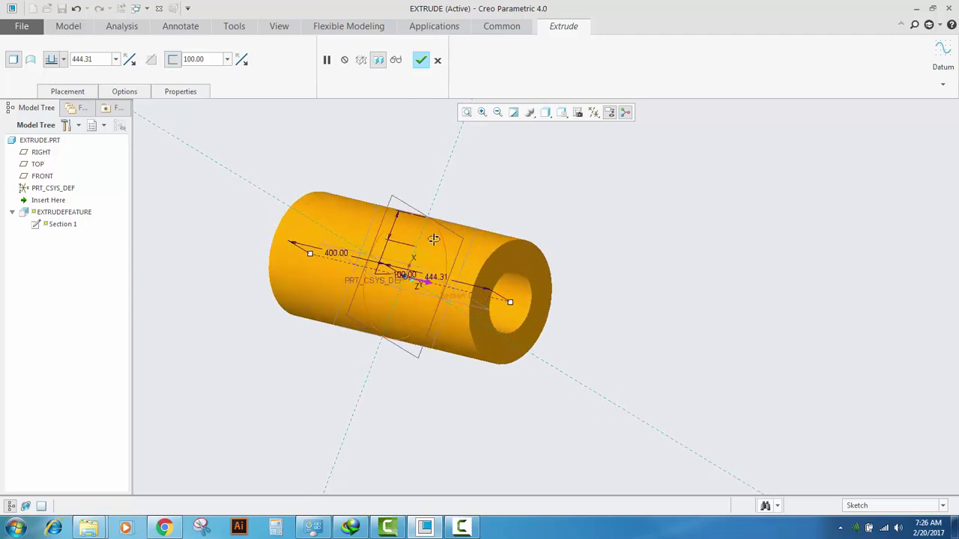
{"action": "middle_click_drag", "start_coordinate": [433, 239], "coordinate": [430, 259]}
{"action": "scroll", "coordinate": [423, 270], "scroll_direction": "up", "scroll_amount": 2}
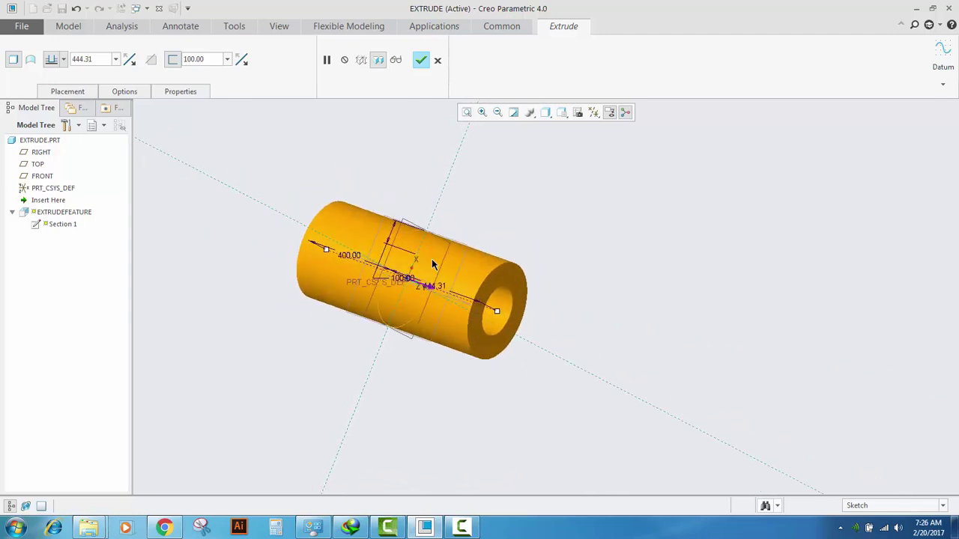
Switch the hollow cylinder's depth type to symmetric about the sketch plane.
{"action": "left_click", "coordinate": [64, 60]}
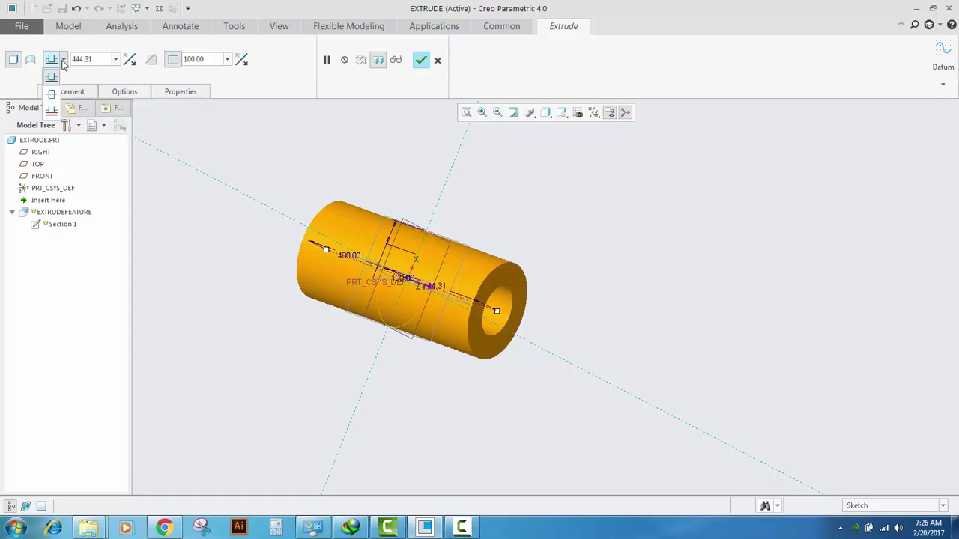
{"action": "left_click", "coordinate": [51, 96]}
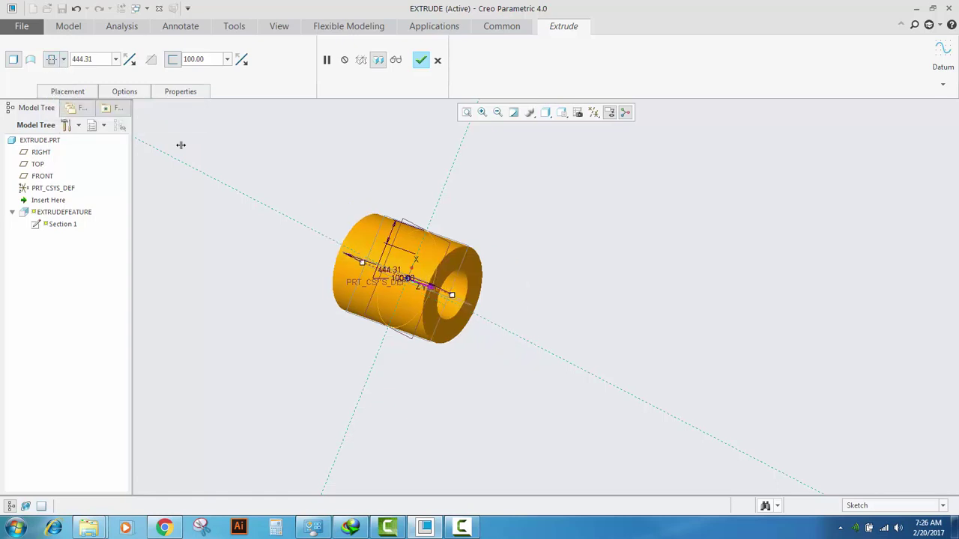
{"action": "scroll", "coordinate": [387, 270], "scroll_direction": "up", "scroll_amount": 2}
{"action": "scroll", "coordinate": [387, 270], "scroll_direction": "down", "scroll_amount": 1}
{"action": "mouse_move", "coordinate": [417, 225]}
{"action": "middle_mouse_down"}
{"action": "mouse_move", "coordinate": [409, 227]}
{"action": "mouse_move", "coordinate": [428, 232]}
{"action": "mouse_move", "coordinate": [422, 241]}
{"action": "middle_mouse_up"}
{"action": "scroll", "coordinate": [395, 262], "scroll_direction": "up", "scroll_amount": 1}
{"action": "scroll", "coordinate": [395, 262], "scroll_direction": "down", "scroll_amount": 4}
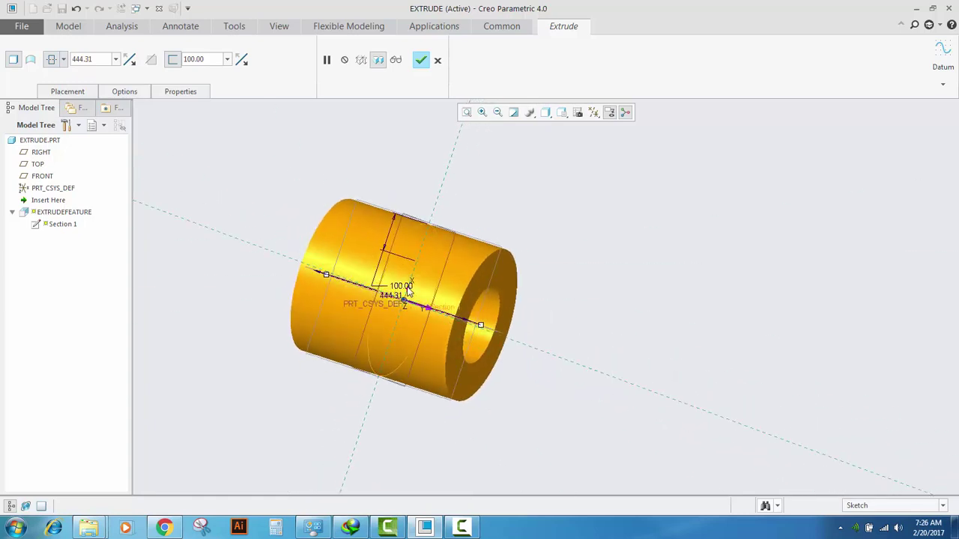
Set the hollow cylinder's symmetric depth to 500.
{"action": "scroll", "coordinate": [411, 282], "scroll_direction": "up", "scroll_amount": 2}
{"action": "middle_click_drag", "start_coordinate": [415, 280], "coordinate": [419, 261]}
{"action": "double_click", "coordinate": [389, 298]}
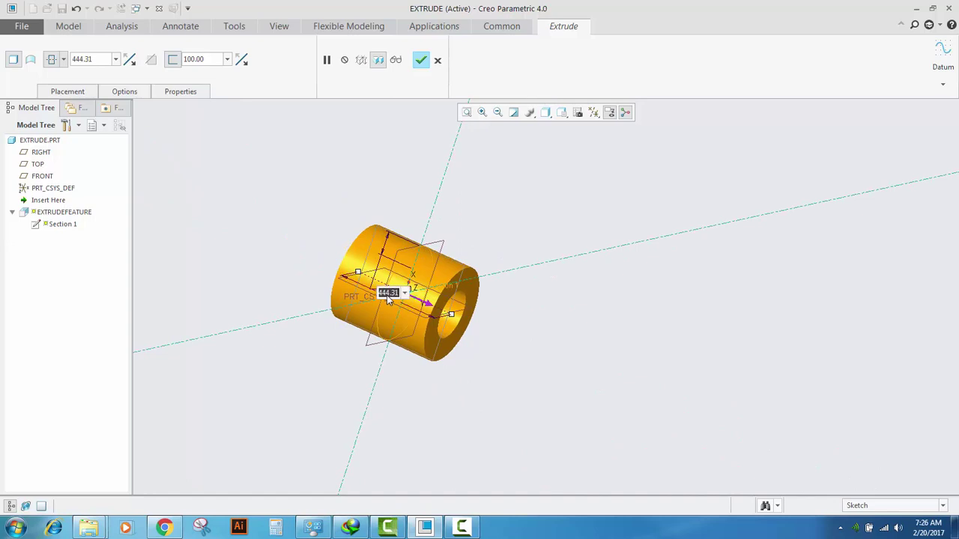
{"action": "type", "text": "500"}
{"action": "key", "text": "Return"}
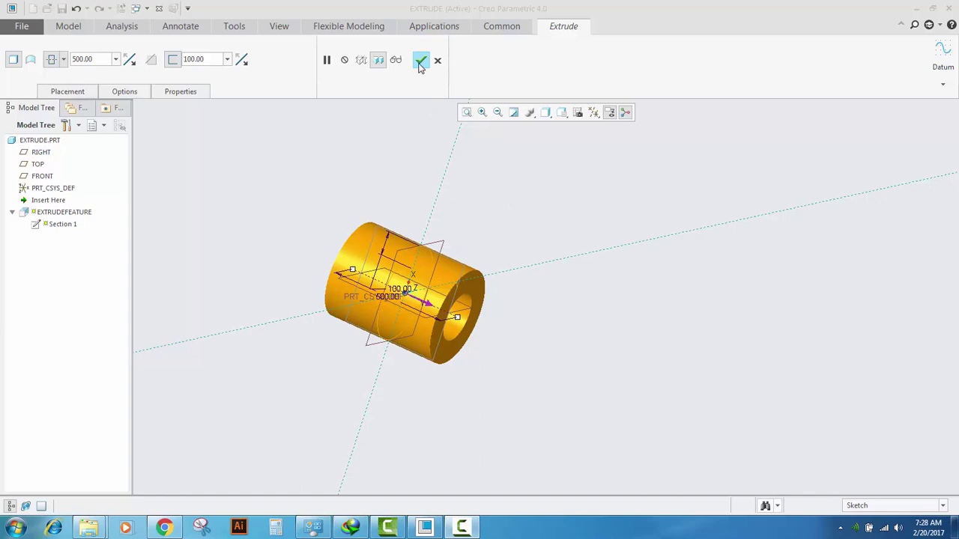
Dismiss the licence notices, complete the hollow extrusion and inspect the finished cylinder.
{"action": "left_click", "coordinate": [520, 288]}
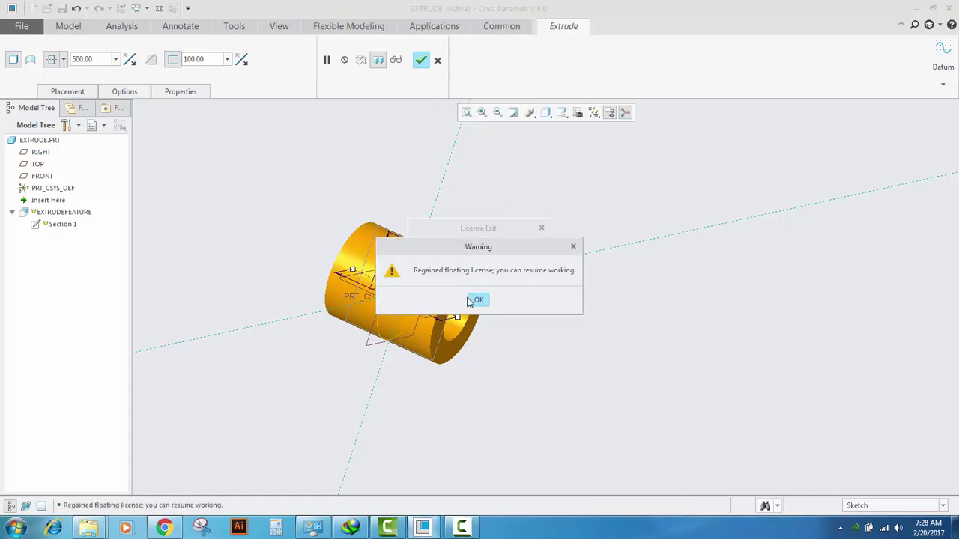
{"action": "left_click", "coordinate": [476, 300]}
{"action": "scroll", "coordinate": [441, 261], "scroll_direction": "up", "scroll_amount": 3}
{"action": "mouse_move", "coordinate": [433, 248]}
{"action": "middle_mouse_down"}
{"action": "mouse_move", "coordinate": [454, 230]}
{"action": "mouse_move", "coordinate": [428, 251]}
{"action": "mouse_move", "coordinate": [452, 227]}
{"action": "mouse_move", "coordinate": [440, 231]}
{"action": "middle_mouse_up"}
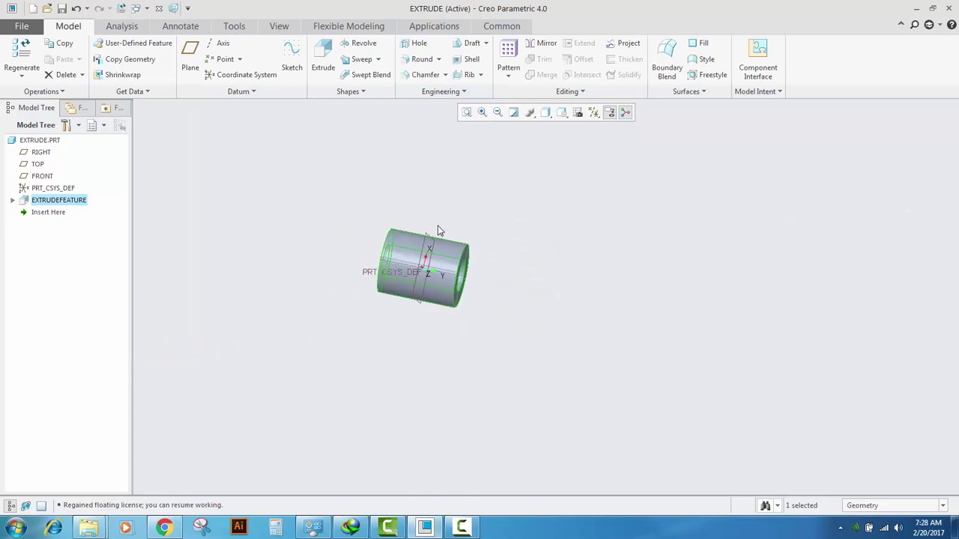
{"action": "middle_click_drag", "start_coordinate": [406, 261], "coordinate": [410, 264]}
{"action": "scroll", "coordinate": [410, 266], "scroll_direction": "down", "scroll_amount": 2}
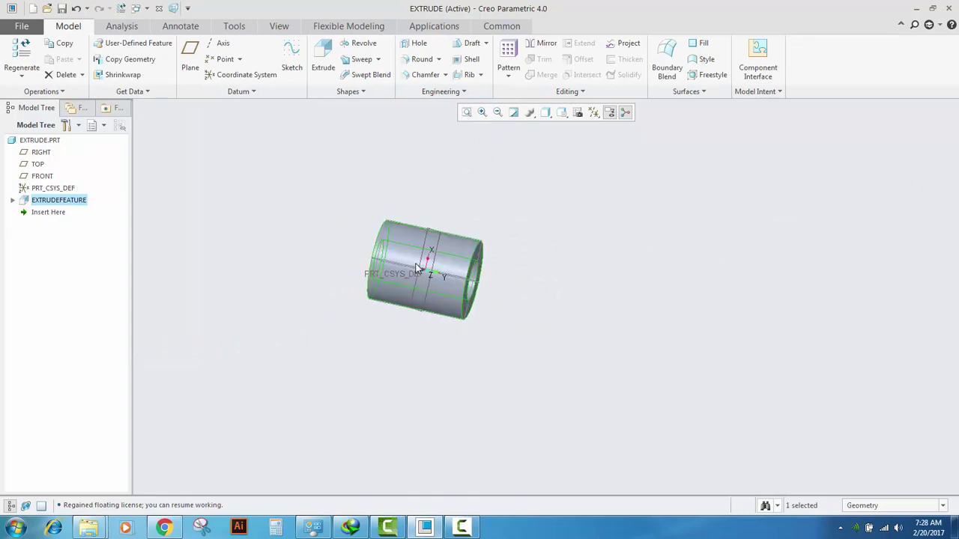
{"action": "left_click", "coordinate": [598, 215]}
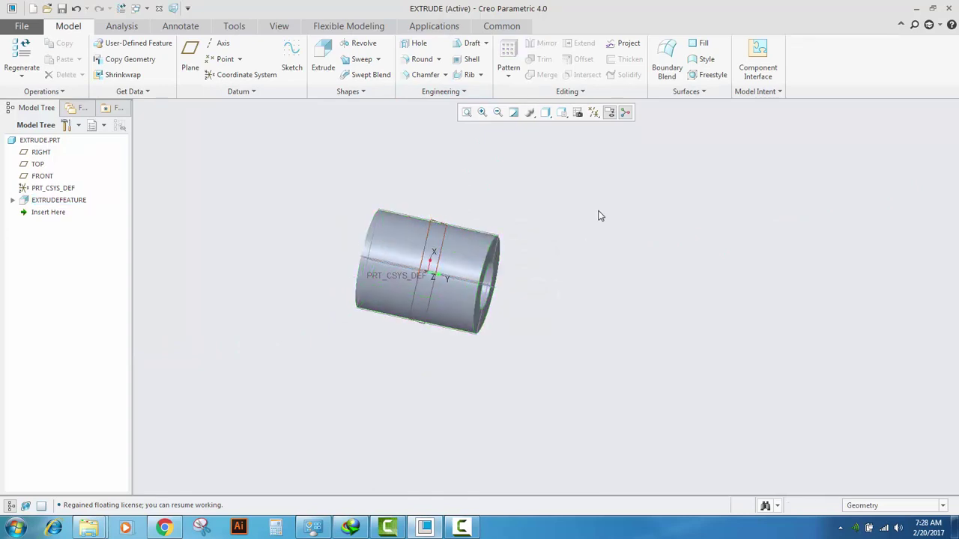
Start a new Extrude sketch on the FRONT plane and orient the view parallel to the sketch.
{"action": "left_click", "coordinate": [466, 230]}
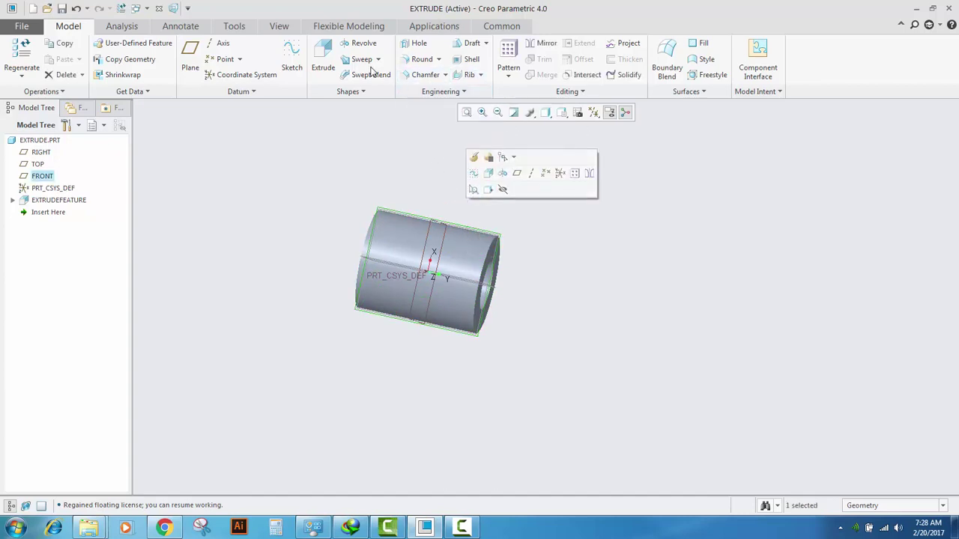
{"action": "left_click", "coordinate": [324, 66]}
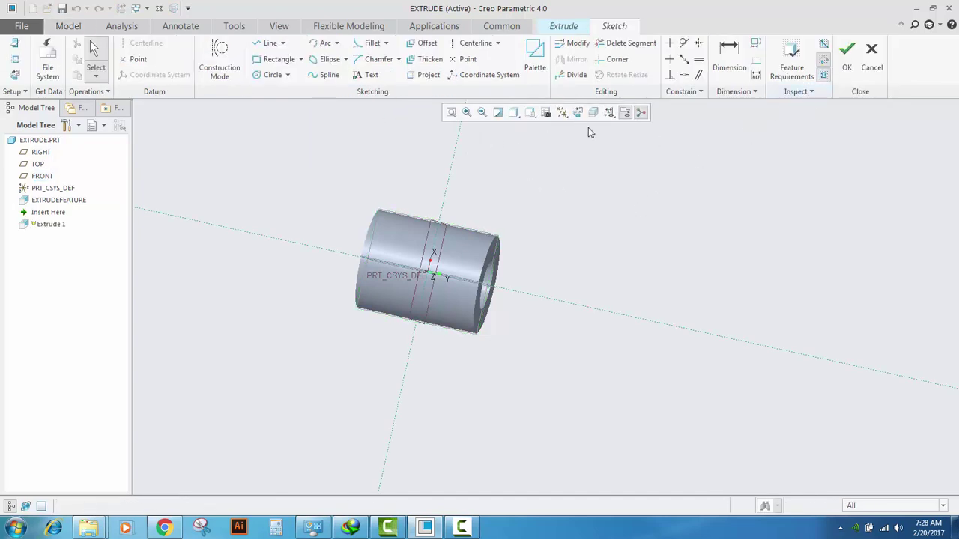
{"action": "left_click", "coordinate": [576, 112]}
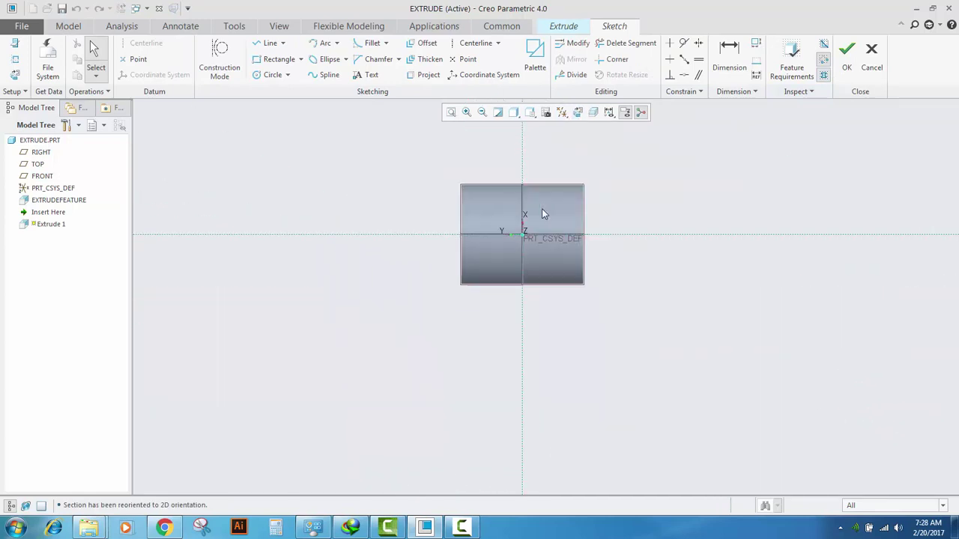
{"action": "scroll", "coordinate": [554, 227], "scroll_direction": "up", "scroll_amount": 5}
{"action": "scroll", "coordinate": [545, 209], "scroll_direction": "down", "scroll_amount": 6}
{"action": "scroll", "coordinate": [555, 212], "scroll_direction": "up", "scroll_amount": 2}
{"action": "scroll", "coordinate": [588, 225], "scroll_direction": "down", "scroll_amount": 3}
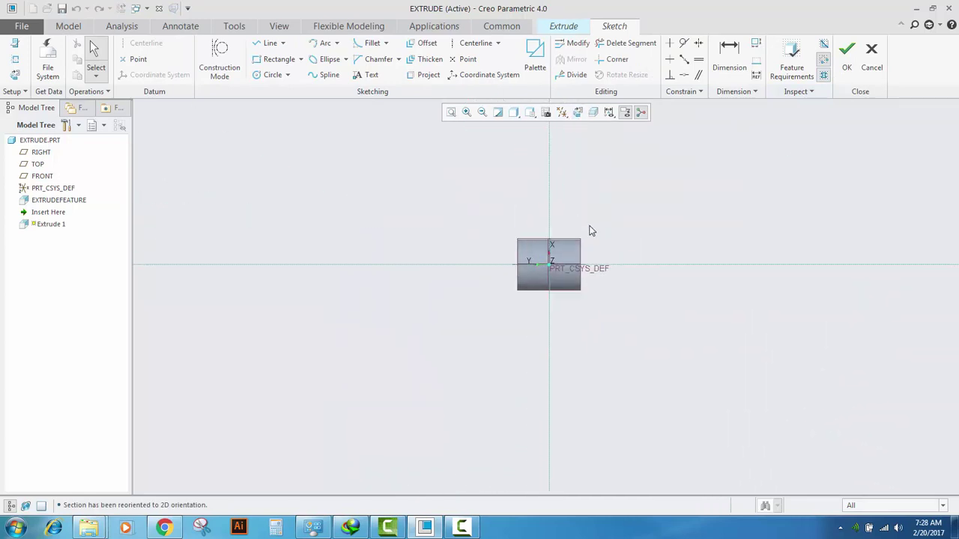
{"action": "scroll", "coordinate": [553, 219], "scroll_direction": "down", "scroll_amount": 2}
{"action": "scroll", "coordinate": [535, 222], "scroll_direction": "up", "scroll_amount": 3}
{"action": "scroll", "coordinate": [575, 256], "scroll_direction": "down", "scroll_amount": 3}
{"action": "scroll", "coordinate": [577, 257], "scroll_direction": "up", "scroll_amount": 4}
{"action": "scroll", "coordinate": [577, 237], "scroll_direction": "down", "scroll_amount": 3}
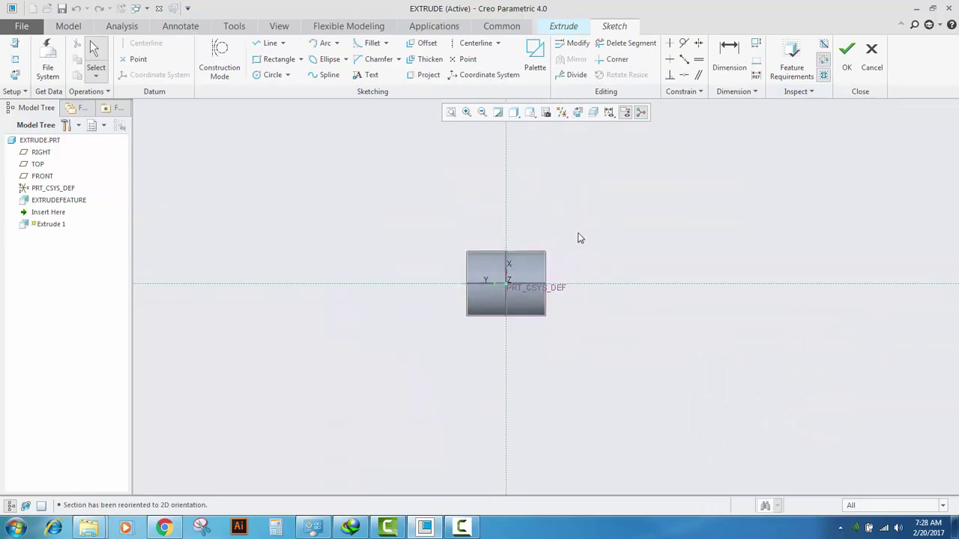
{"action": "left_click", "coordinate": [325, 75]}
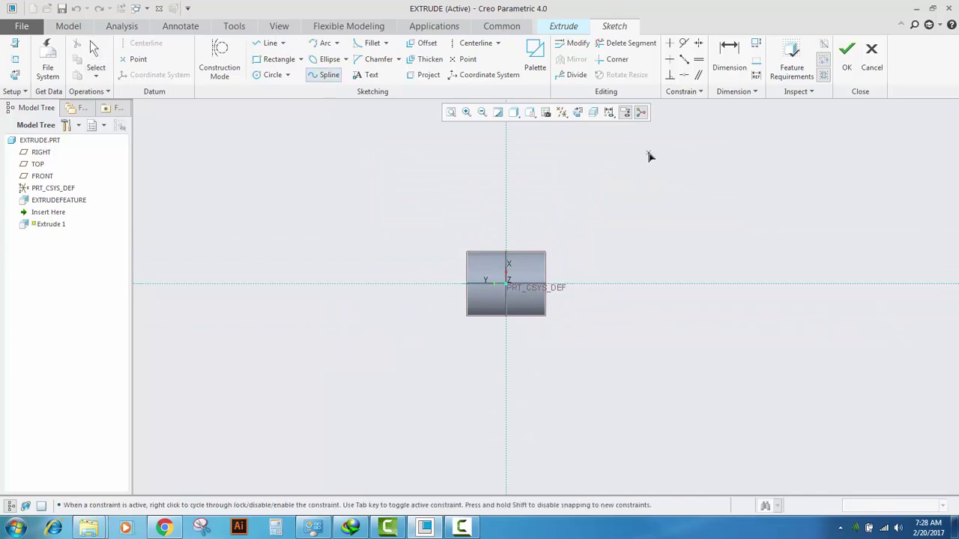
{"action": "left_click", "coordinate": [648, 154]}
{"action": "left_click", "coordinate": [693, 183]}
{"action": "middle_click", "coordinate": [662, 288]}
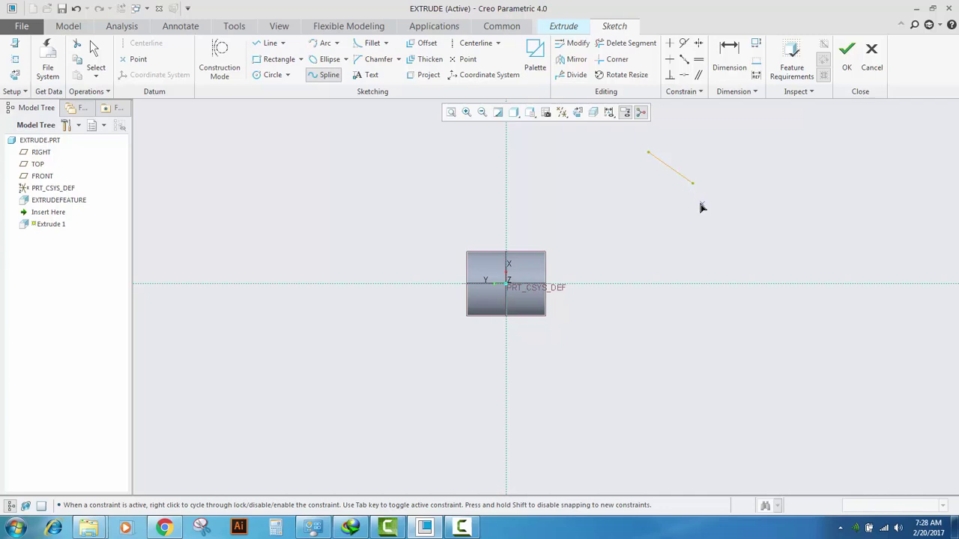
{"action": "key", "text": "ctrl+z"}
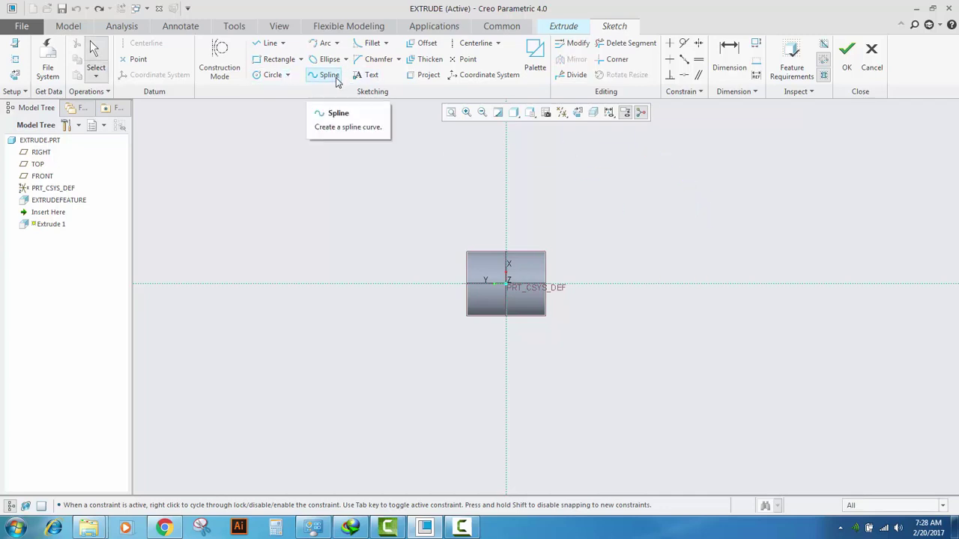
Sketch an open S-shaped spline through four points, running downward to the right of the cylinder, and finish the sketch.
{"action": "left_click", "coordinate": [642, 149]}
{"action": "left_click", "coordinate": [685, 204]}
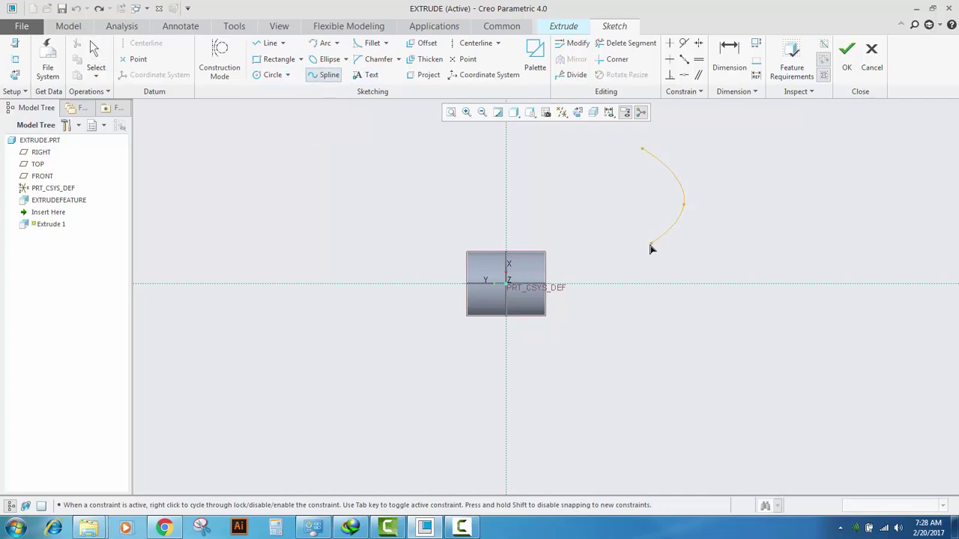
{"action": "left_click", "coordinate": [649, 245]}
{"action": "left_click", "coordinate": [673, 342]}
{"action": "middle_click", "coordinate": [728, 222]}
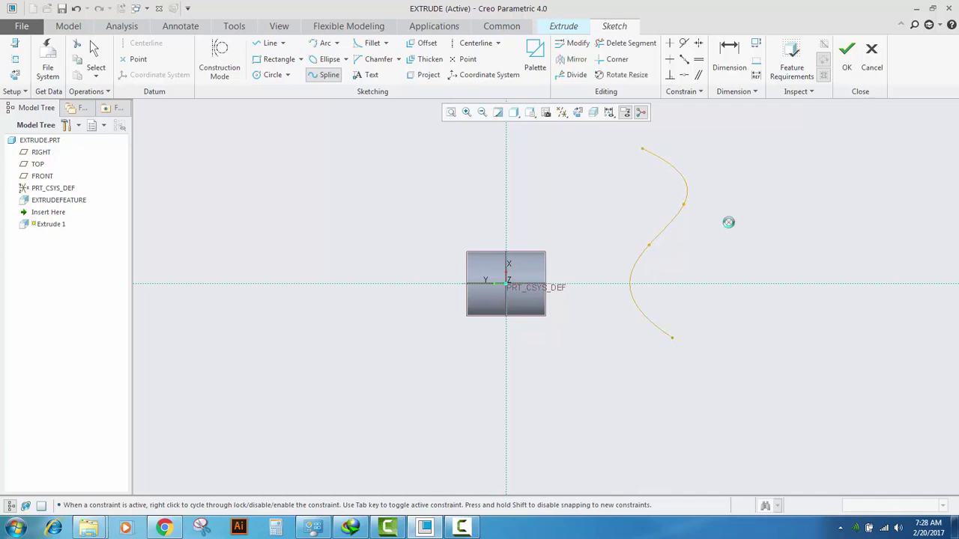
{"action": "middle_click", "coordinate": [730, 225]}
{"action": "left_click", "coordinate": [846, 69]}
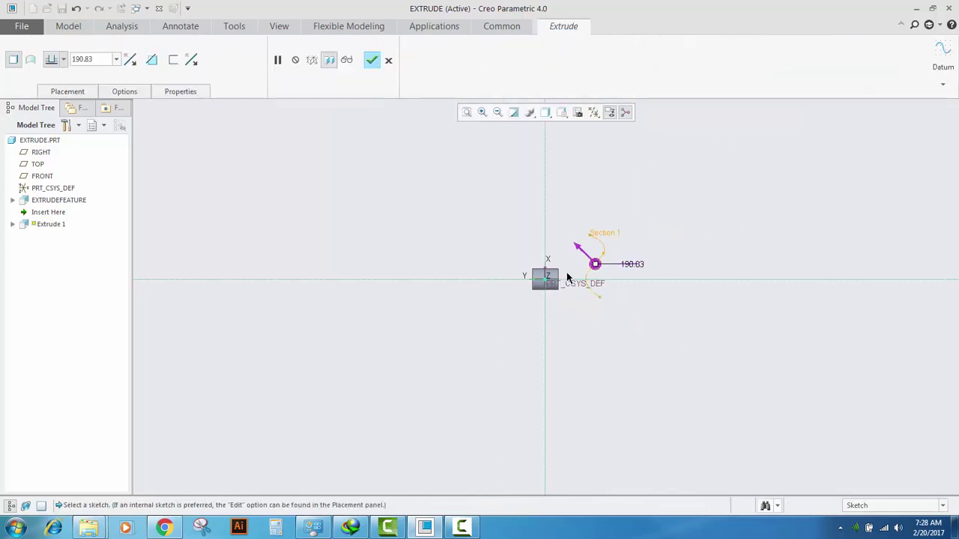
Extrude the S-shaped spline as a surface with symmetric depth about the sketch plane.
{"action": "left_click", "coordinate": [30, 59]}
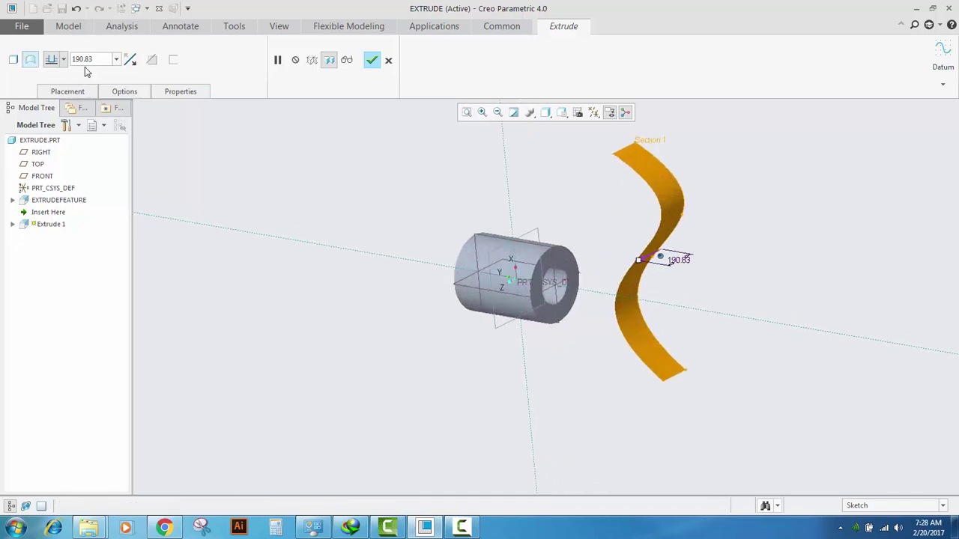
{"action": "left_click", "coordinate": [63, 59]}
{"action": "left_click", "coordinate": [51, 87]}
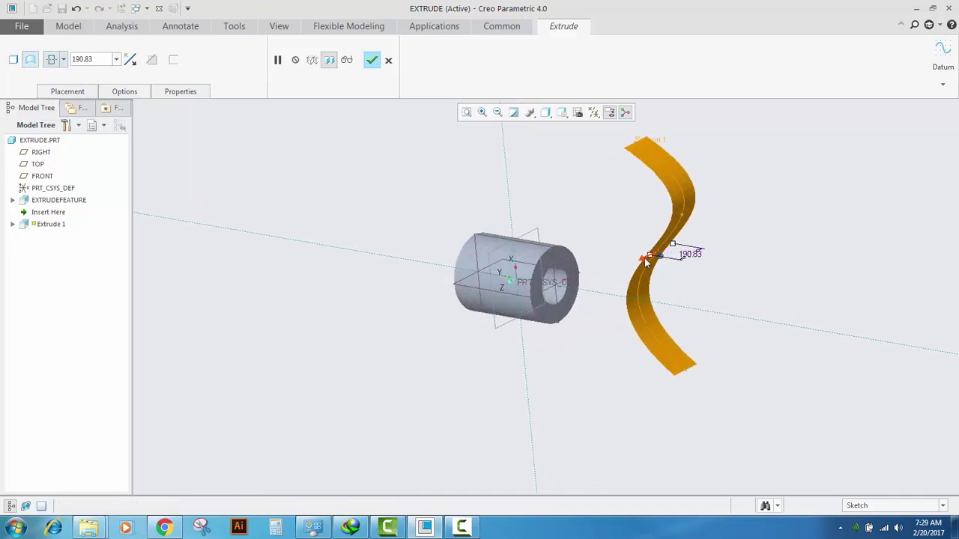
Stretch the S-shaped surface's symmetric depth to about 1712.53 and complete the extrusion.
{"action": "left_click_drag", "start_coordinate": [651, 259], "coordinate": [589, 278]}
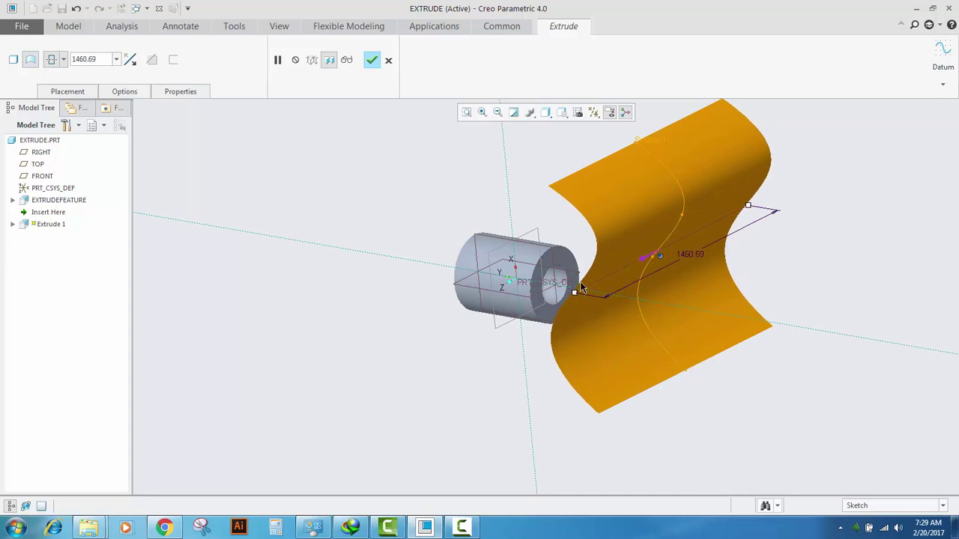
{"action": "middle_click_drag", "start_coordinate": [577, 260], "coordinate": [568, 277]}
{"action": "scroll", "coordinate": [607, 272], "scroll_direction": "up", "scroll_amount": 3}
{"action": "scroll", "coordinate": [628, 272], "scroll_direction": "down", "scroll_amount": 1}
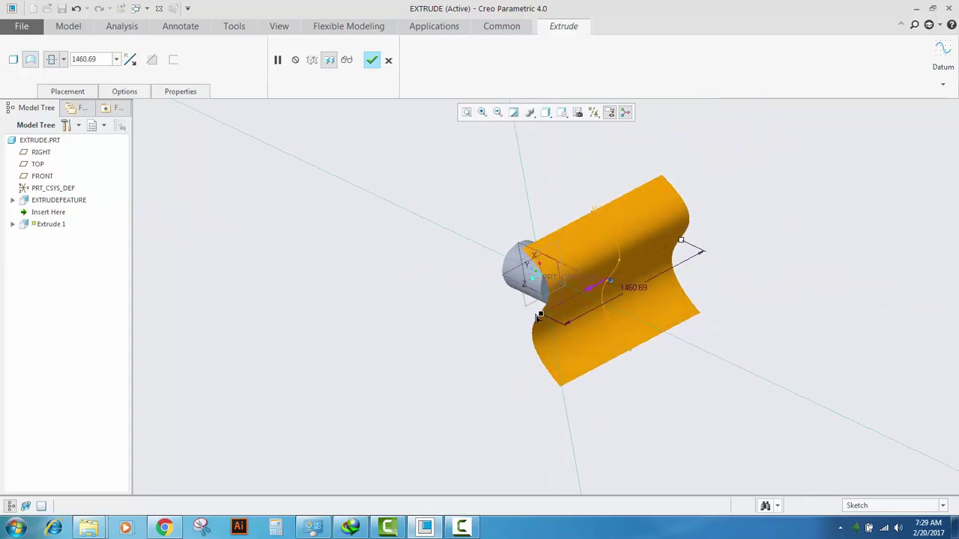
{"action": "left_click_drag", "start_coordinate": [536, 317], "coordinate": [528, 321]}
{"action": "middle_click_drag", "start_coordinate": [541, 279], "coordinate": [481, 206]}
{"action": "scroll", "coordinate": [592, 267], "scroll_direction": "up", "scroll_amount": 1}
{"action": "left_click", "coordinate": [372, 64]}
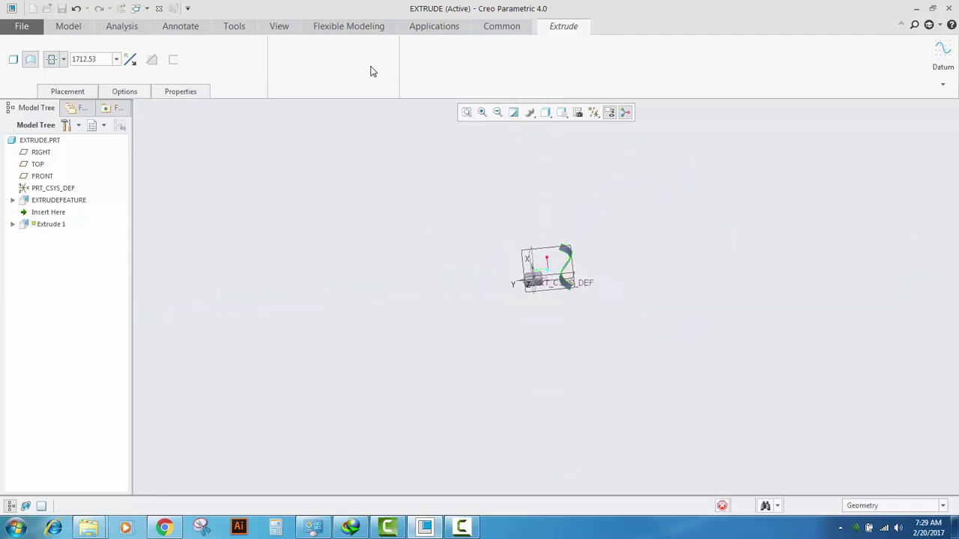
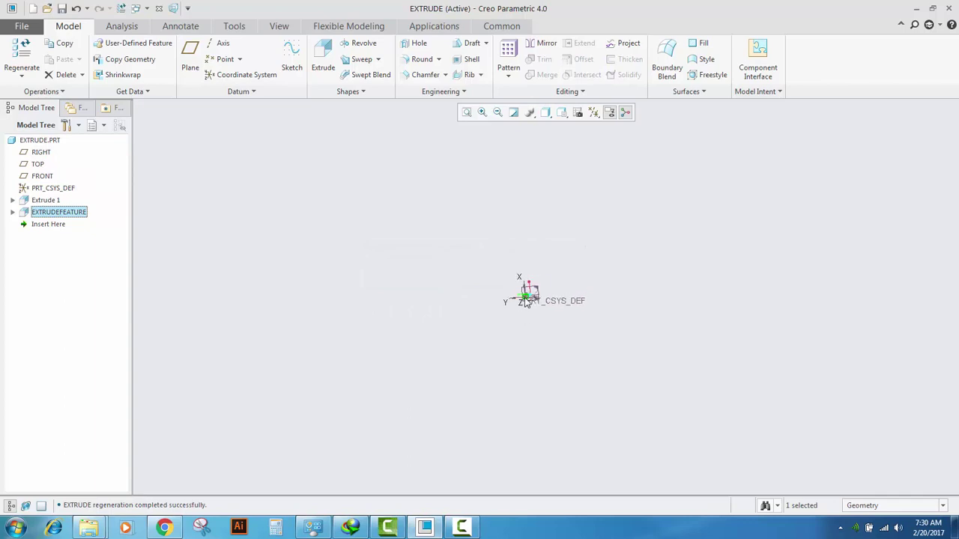
Bring up the editable dimensions of the S-shaped surface feature, examine them and leave the edit.
{"action": "scroll", "coordinate": [521, 289], "scroll_direction": "down", "scroll_amount": 5}
{"action": "left_click", "coordinate": [347, 276]}
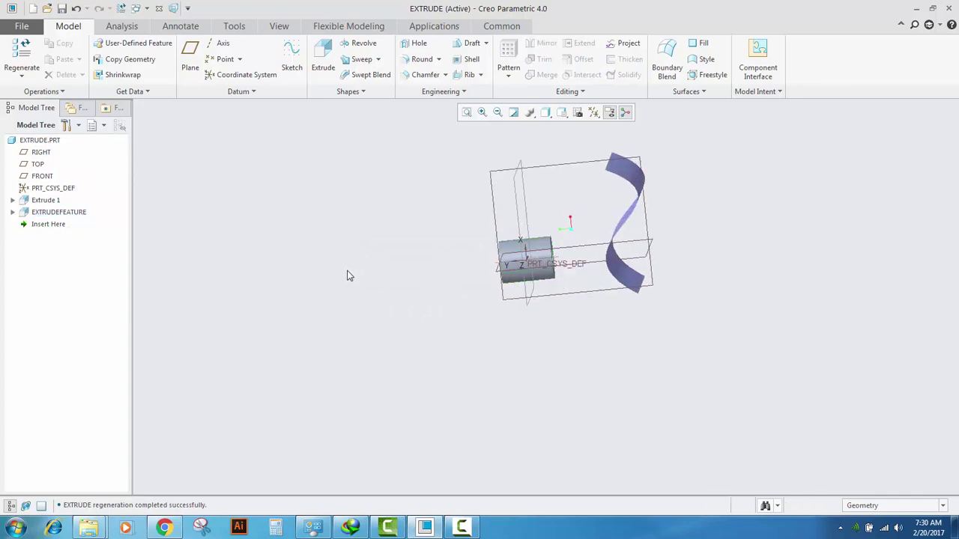
{"action": "right_click", "coordinate": [39, 201]}
{"action": "left_click", "coordinate": [388, 180]}
{"action": "right_click", "coordinate": [56, 201]}
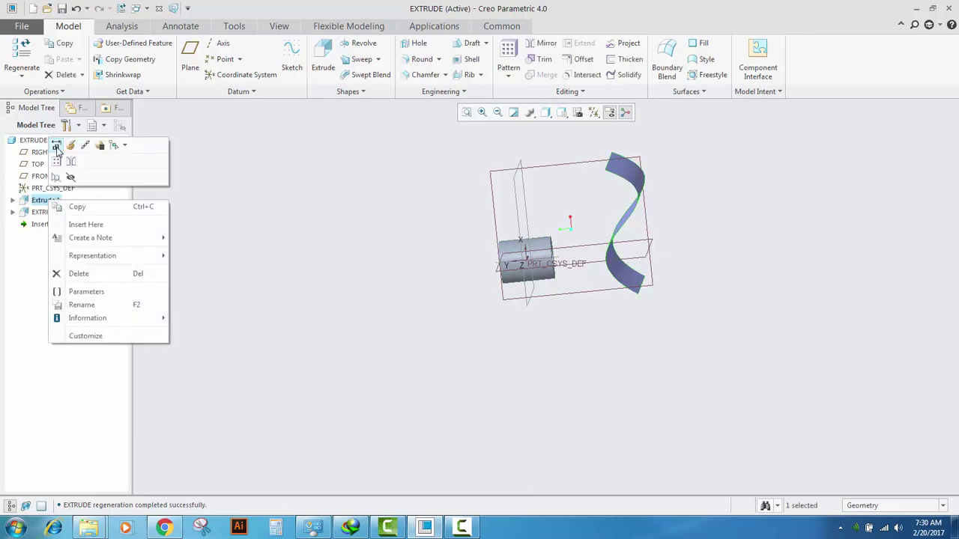
{"action": "left_click", "coordinate": [56, 146]}
{"action": "scroll", "coordinate": [576, 252], "scroll_direction": "up", "scroll_amount": 1}
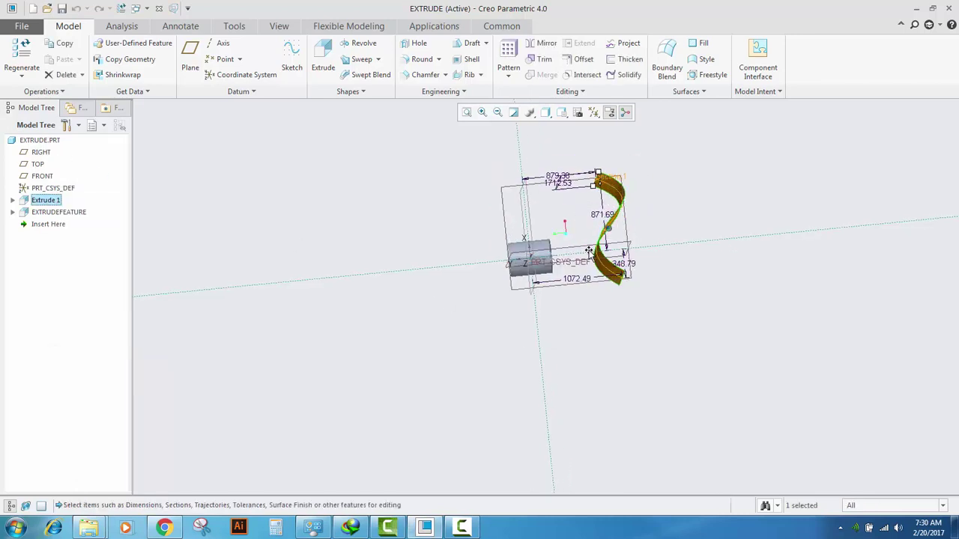
{"action": "scroll", "coordinate": [606, 189], "scroll_direction": "down", "scroll_amount": 2}
{"action": "mouse_move", "coordinate": [595, 233]}
{"action": "middle_mouse_down"}
{"action": "mouse_move", "coordinate": [662, 212]}
{"action": "mouse_move", "coordinate": [602, 231]}
{"action": "middle_mouse_up"}
{"action": "left_click", "coordinate": [307, 224]}
Edit the hollow cylinder's dimensions, setting its diameter to 300 and its depth to 1000.
{"action": "right_click", "coordinate": [48, 214]}
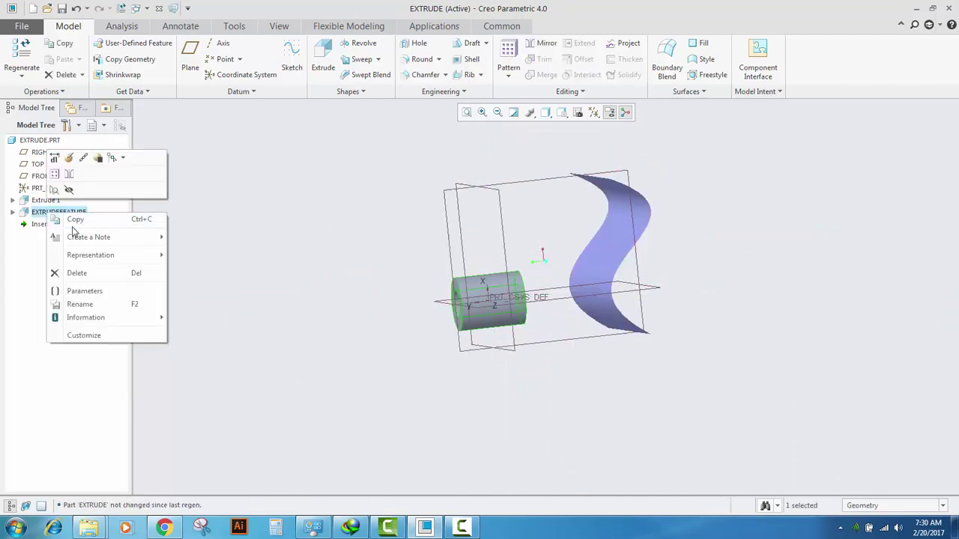
{"action": "left_click", "coordinate": [54, 160]}
{"action": "scroll", "coordinate": [483, 298], "scroll_direction": "down", "scroll_amount": 2}
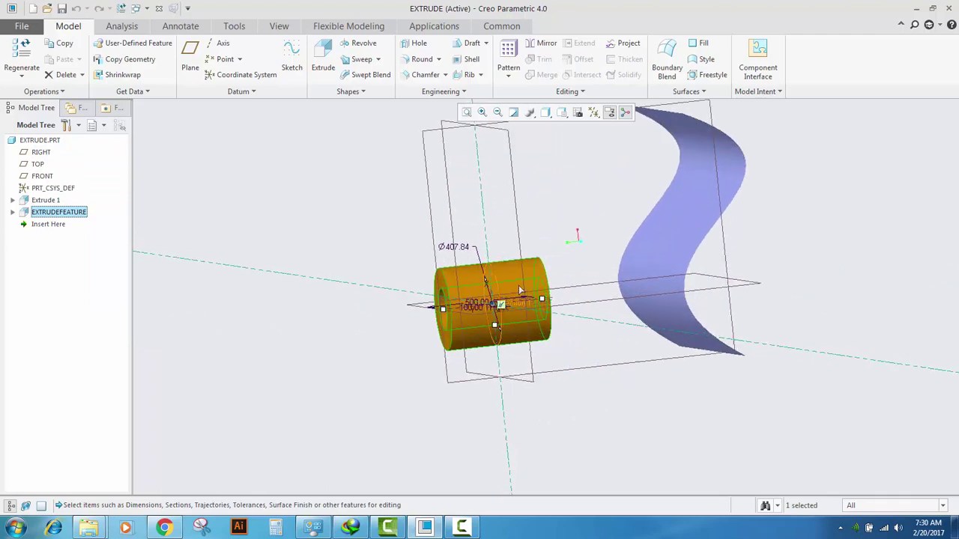
{"action": "middle_click_drag", "start_coordinate": [514, 279], "coordinate": [494, 279]}
{"action": "scroll", "coordinate": [491, 271], "scroll_direction": "down", "scroll_amount": 1}
{"action": "double_click", "coordinate": [493, 242]}
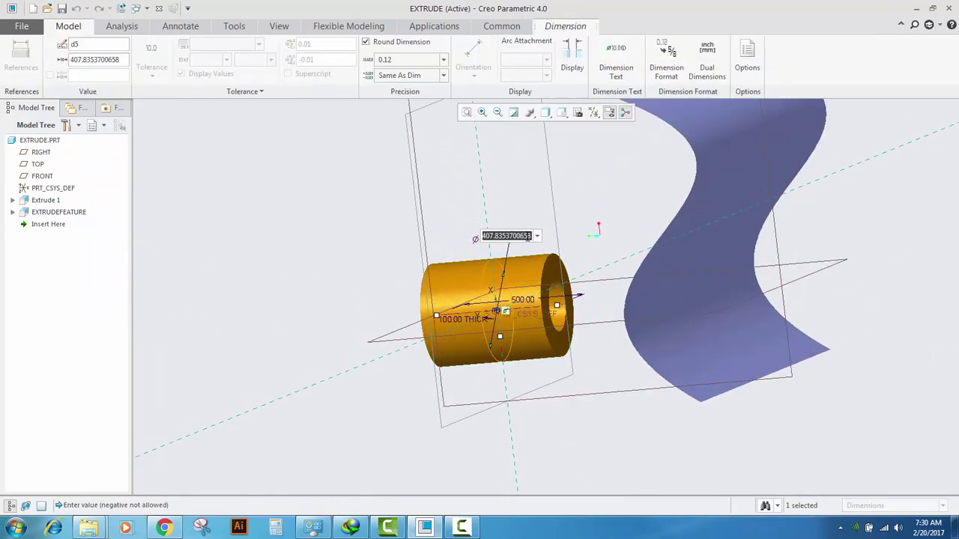
{"action": "type", "text": "3"}
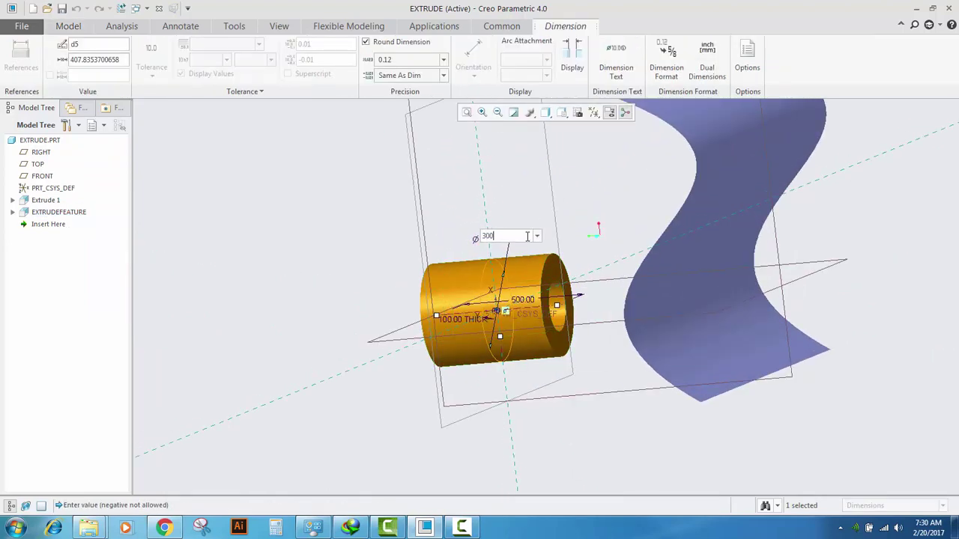
{"action": "type", "text": "00"}
{"action": "key", "text": "Return"}
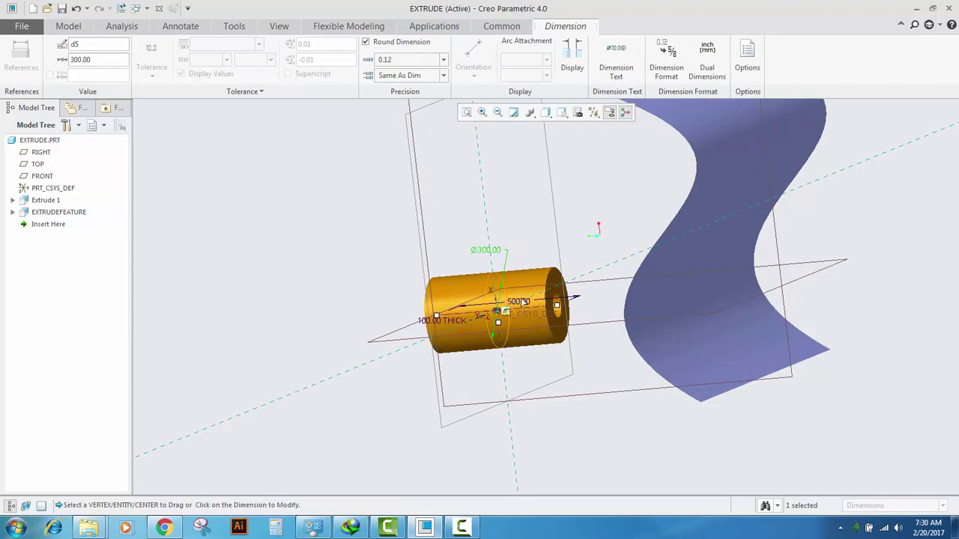
{"action": "double_click", "coordinate": [518, 304]}
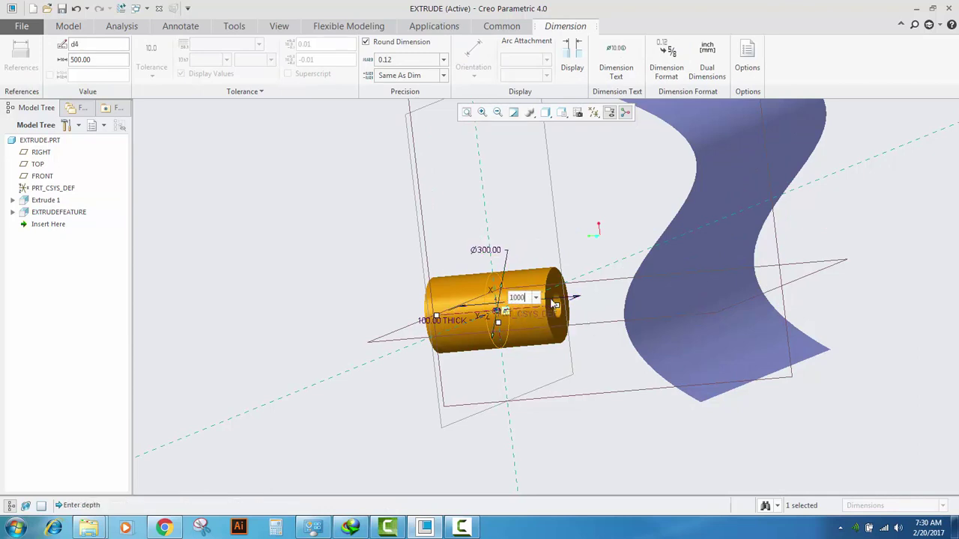
{"action": "key", "text": "Return"}
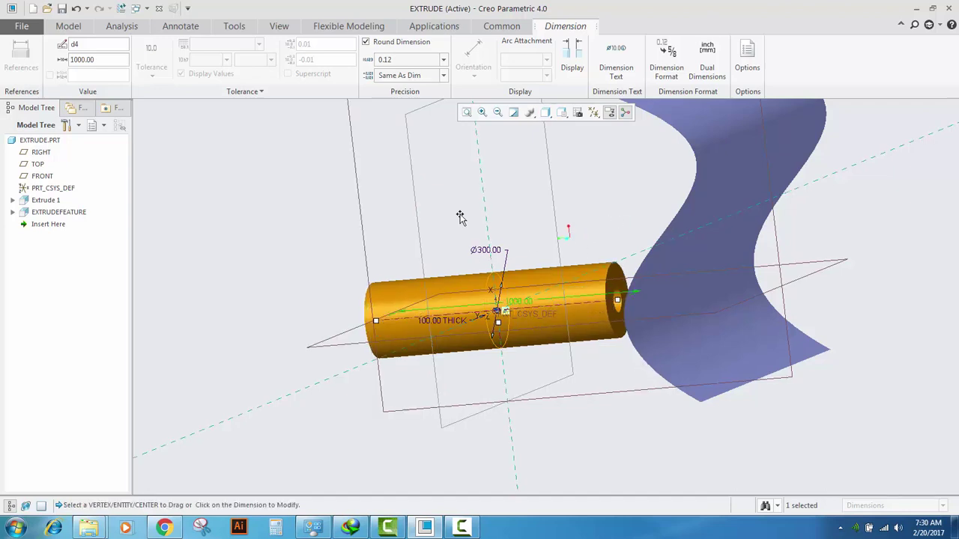
Redefine the hollow cylinder's extrusion and change its depth option to extrude to a selected point, curve, plane or surface.
{"action": "left_click", "coordinate": [54, 213]}
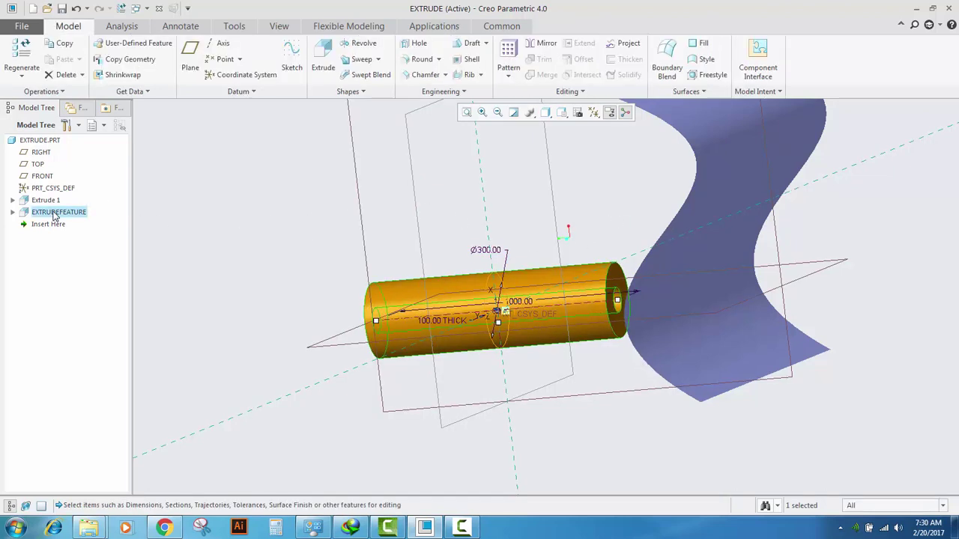
{"action": "right_click", "coordinate": [54, 213]}
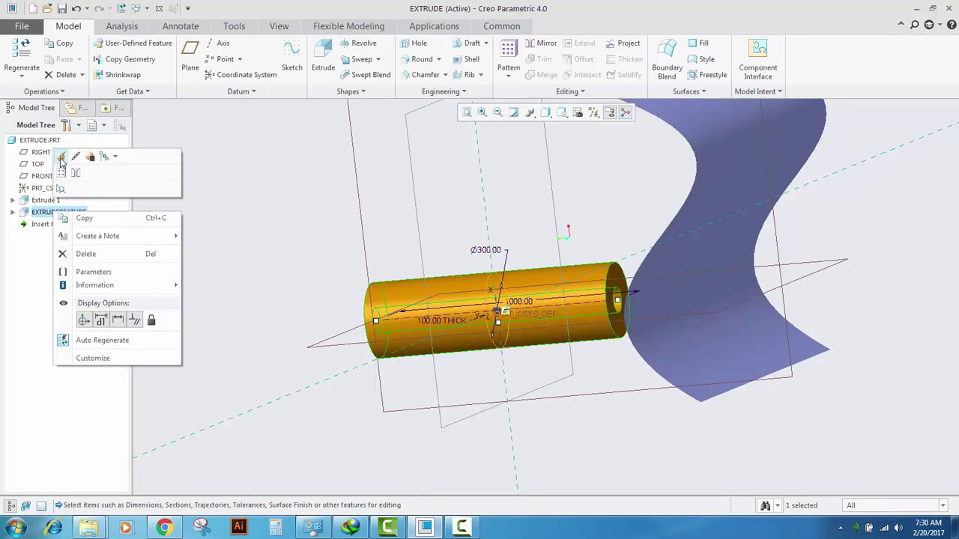
{"action": "left_click", "coordinate": [61, 158]}
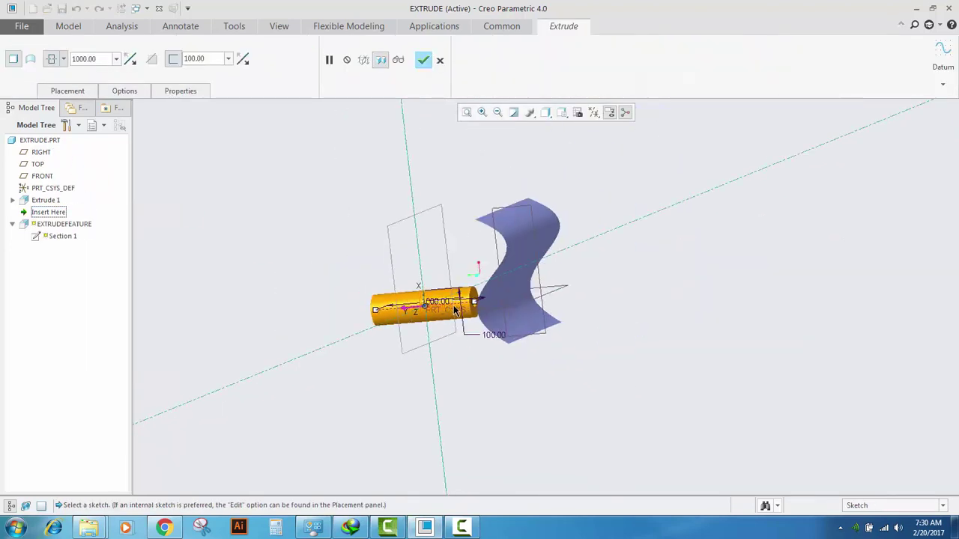
{"action": "mouse_move", "coordinate": [454, 311]}
{"action": "middle_mouse_down"}
{"action": "mouse_move", "coordinate": [494, 254]}
{"action": "mouse_move", "coordinate": [491, 287]}
{"action": "mouse_move", "coordinate": [498, 263]}
{"action": "middle_mouse_up"}
{"action": "scroll", "coordinate": [490, 286], "scroll_direction": "down", "scroll_amount": 3}
{"action": "scroll", "coordinate": [485, 265], "scroll_direction": "down", "scroll_amount": 2}
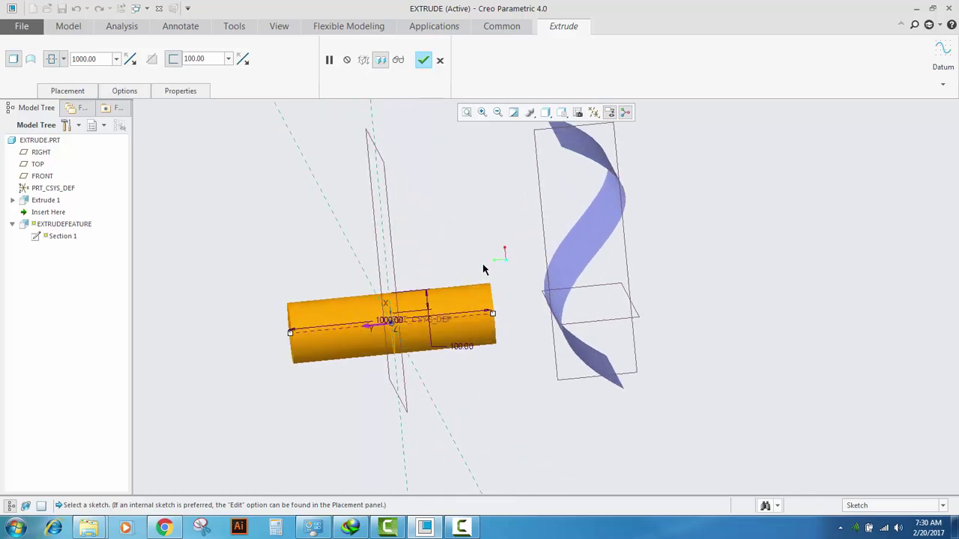
{"action": "scroll", "coordinate": [491, 259], "scroll_direction": "up", "scroll_amount": 1}
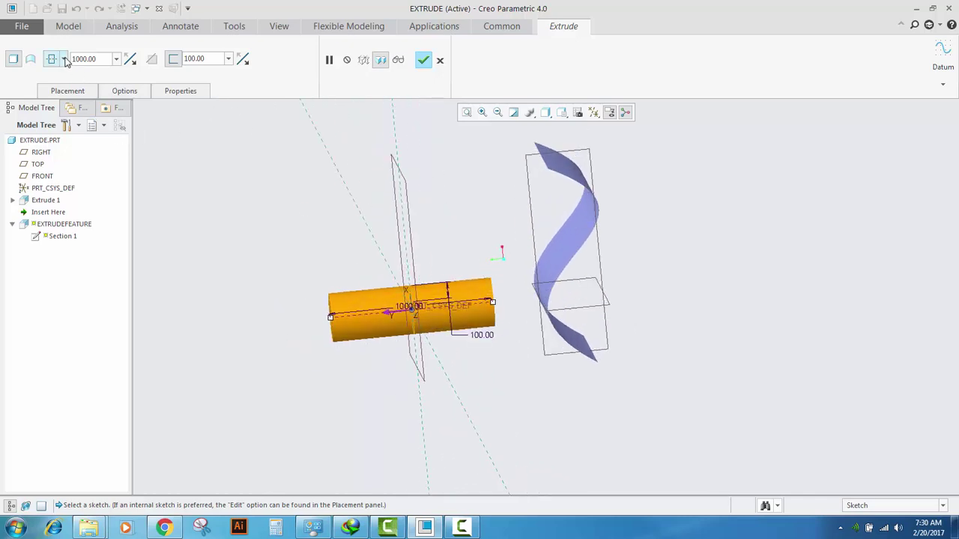
{"action": "middle_click_drag", "start_coordinate": [491, 300], "coordinate": [480, 259]}
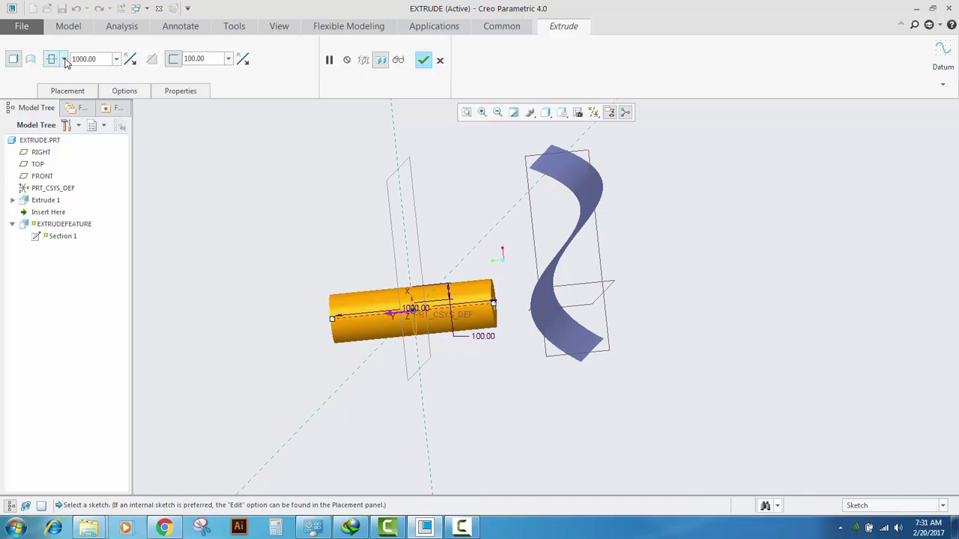
{"action": "left_click", "coordinate": [65, 60]}
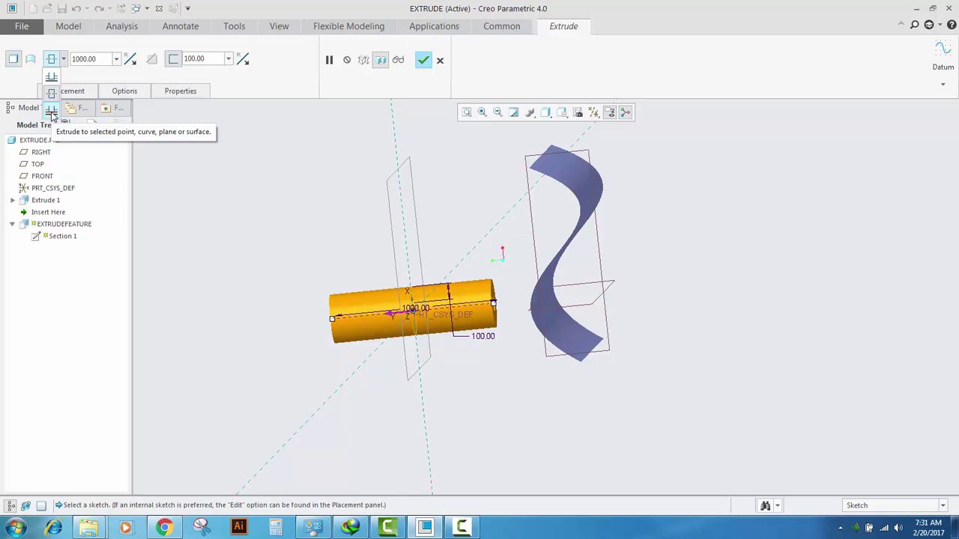
{"action": "left_click", "coordinate": [51, 111]}
Retry the lost license and choose the S-shaped surface as the reference where the cylinder's extrusion ends.
{"action": "scroll", "coordinate": [472, 283], "scroll_direction": "up", "scroll_amount": 2}
{"action": "scroll", "coordinate": [503, 285], "scroll_direction": "down", "scroll_amount": 3}
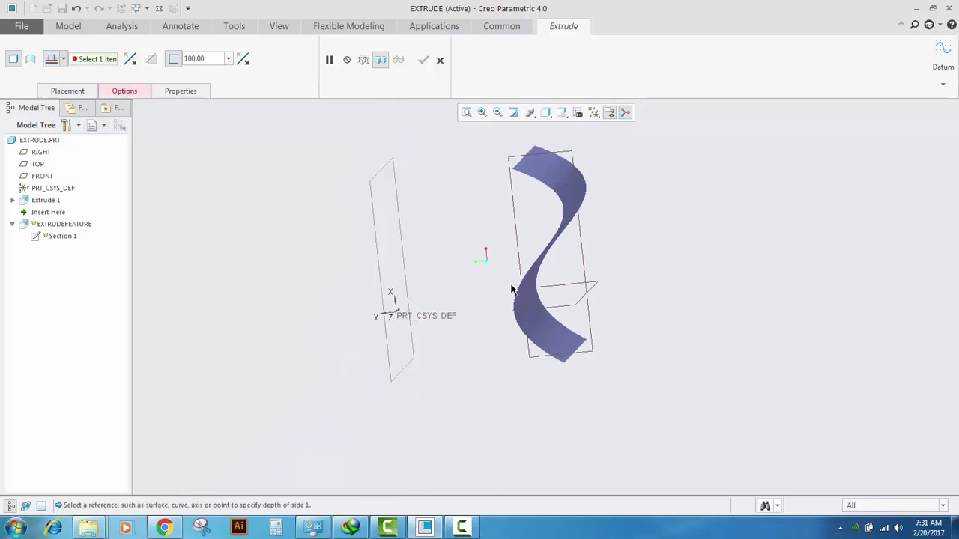
{"action": "middle_click_drag", "start_coordinate": [488, 208], "coordinate": [547, 240]}
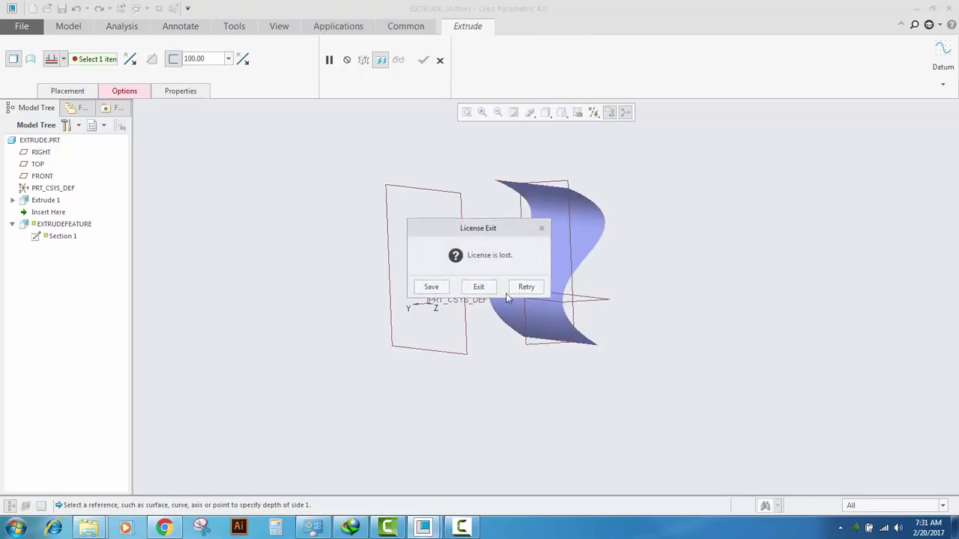
{"action": "left_click", "coordinate": [528, 286]}
{"action": "left_click", "coordinate": [480, 300]}
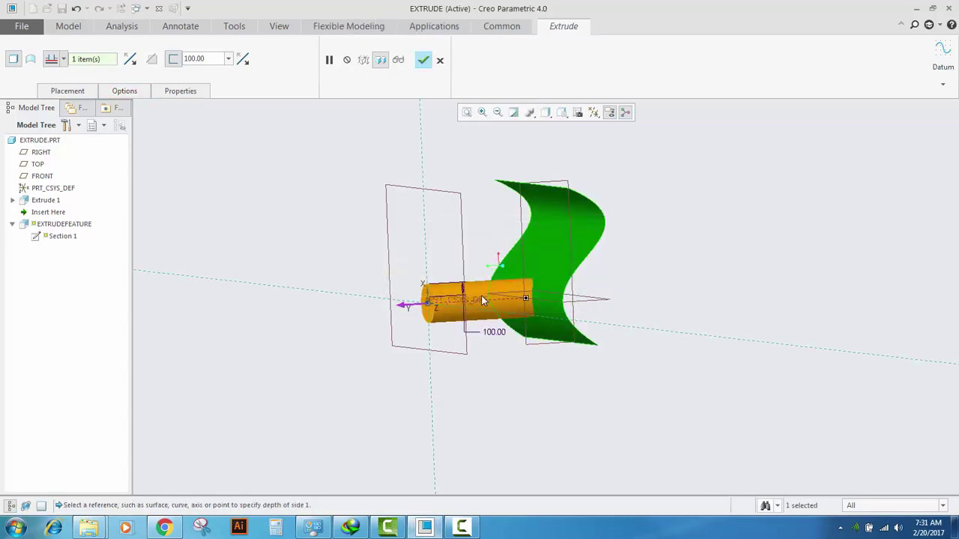
Examine how the cylinder's end meets the S-shaped surface and complete the redefinition.
{"action": "scroll", "coordinate": [504, 299], "scroll_direction": "up", "scroll_amount": 5}
{"action": "middle_click_drag", "start_coordinate": [504, 284], "coordinate": [556, 285]}
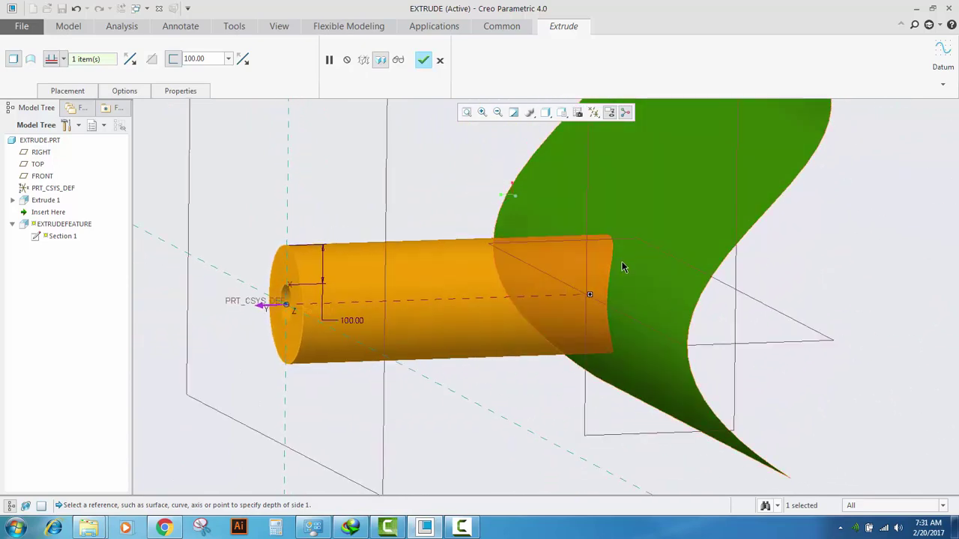
{"action": "middle_click_drag", "start_coordinate": [617, 304], "coordinate": [598, 276], "text": "shift"}
{"action": "scroll", "coordinate": [612, 296], "scroll_direction": "up", "scroll_amount": 2}
{"action": "scroll", "coordinate": [598, 276], "scroll_direction": "down", "scroll_amount": 4}
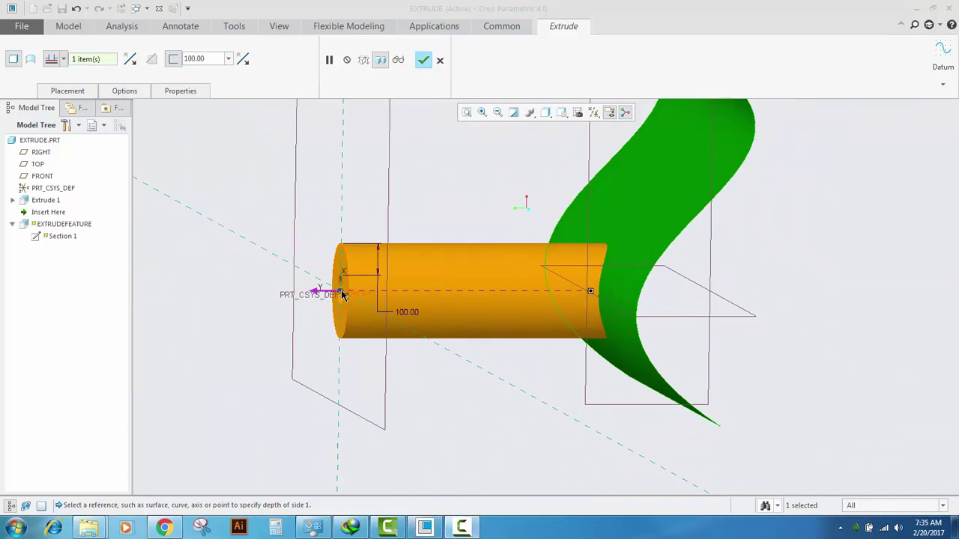
{"action": "middle_click_drag", "start_coordinate": [428, 261], "coordinate": [452, 285]}
{"action": "left_click", "coordinate": [424, 61]}
{"action": "scroll", "coordinate": [401, 287], "scroll_direction": "down", "scroll_amount": 3}
{"action": "scroll", "coordinate": [444, 273], "scroll_direction": "up", "scroll_amount": 3}
{"action": "scroll", "coordinate": [426, 271], "scroll_direction": "down", "scroll_amount": 2}
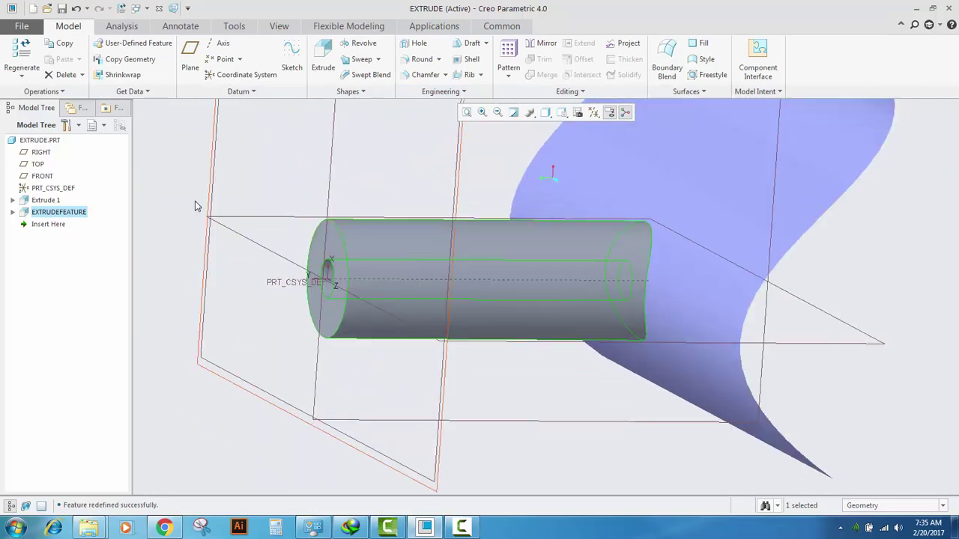
{"action": "left_click", "coordinate": [208, 165]}
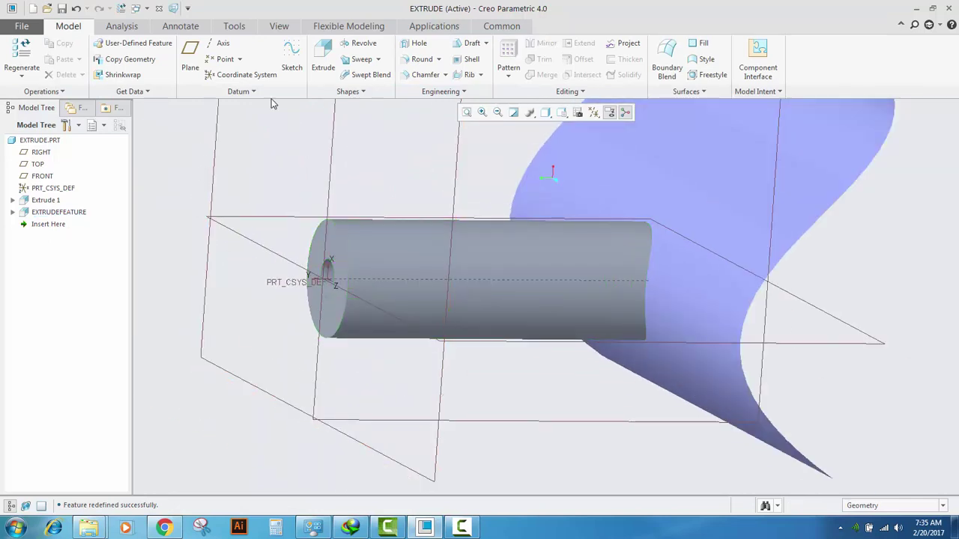
Start a new Extrude sketch on the hollow cylinder's flat end face and orient the view parallel to the sketch.
{"action": "left_click", "coordinate": [320, 60]}
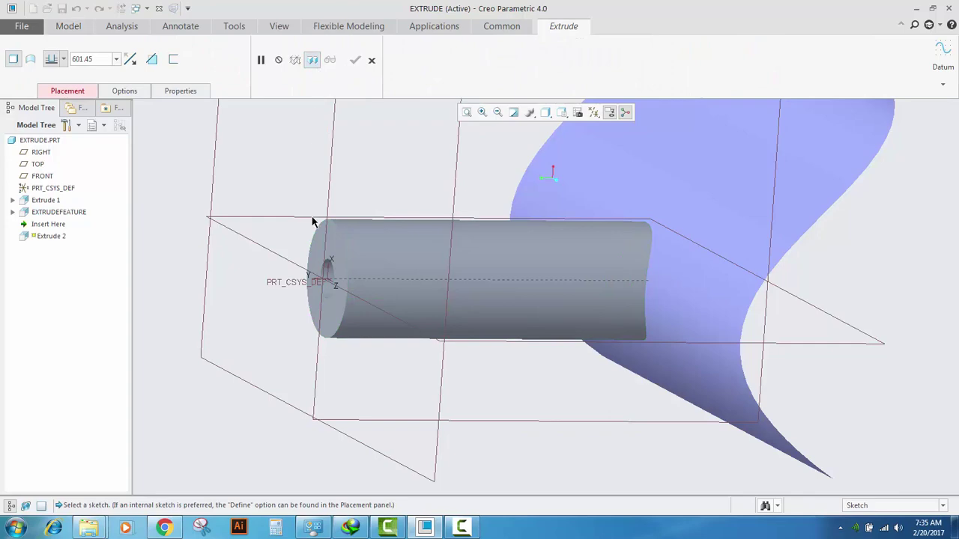
{"action": "left_click", "coordinate": [322, 241]}
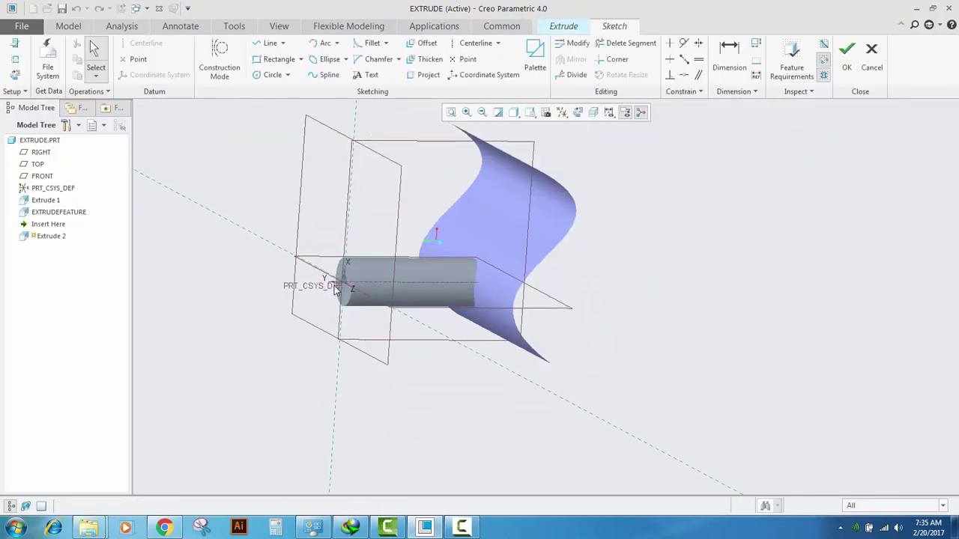
{"action": "scroll", "coordinate": [334, 287], "scroll_direction": "down", "scroll_amount": 3}
{"action": "scroll", "coordinate": [357, 262], "scroll_direction": "up", "scroll_amount": 2}
{"action": "scroll", "coordinate": [370, 250], "scroll_direction": "down", "scroll_amount": 2}
{"action": "mouse_move", "coordinate": [370, 250]}
{"action": "middle_mouse_down"}
{"action": "mouse_move", "coordinate": [414, 214]}
{"action": "mouse_move", "coordinate": [387, 227]}
{"action": "middle_mouse_up"}
{"action": "scroll", "coordinate": [388, 227], "scroll_direction": "down", "scroll_amount": 2}
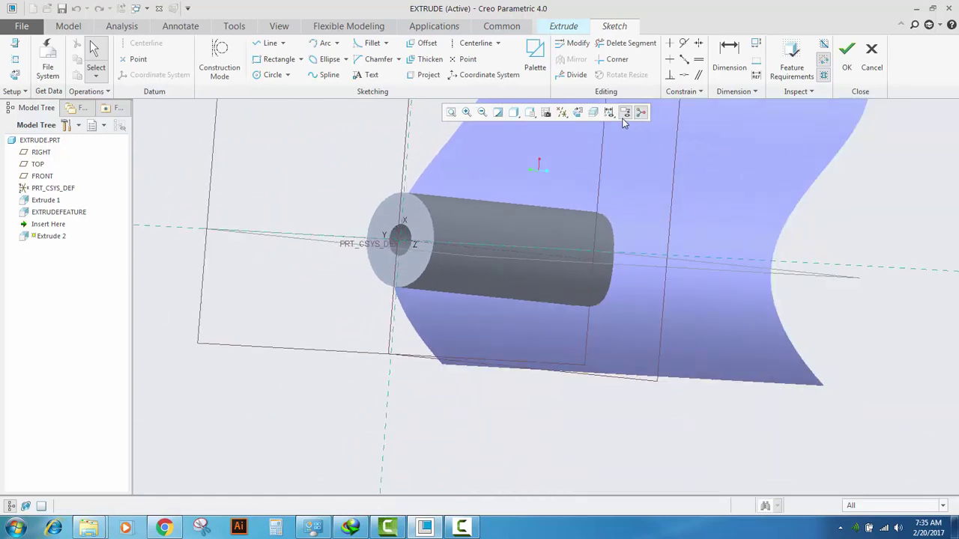
{"action": "left_click", "coordinate": [577, 113]}
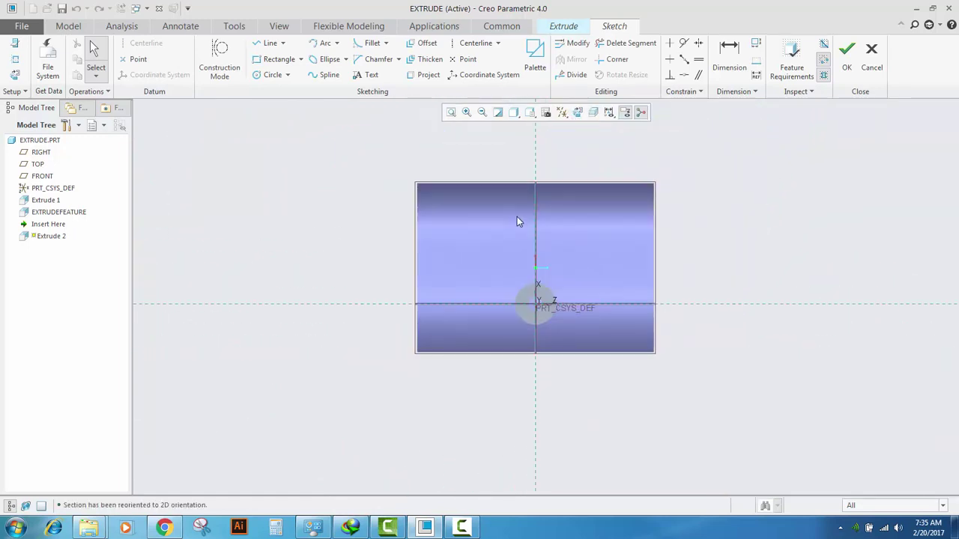
Sketch a corner rectangle around the central hole, inside the cylinder's outer circle, and finish the sketch.
{"action": "scroll", "coordinate": [537, 272], "scroll_direction": "up", "scroll_amount": 3}
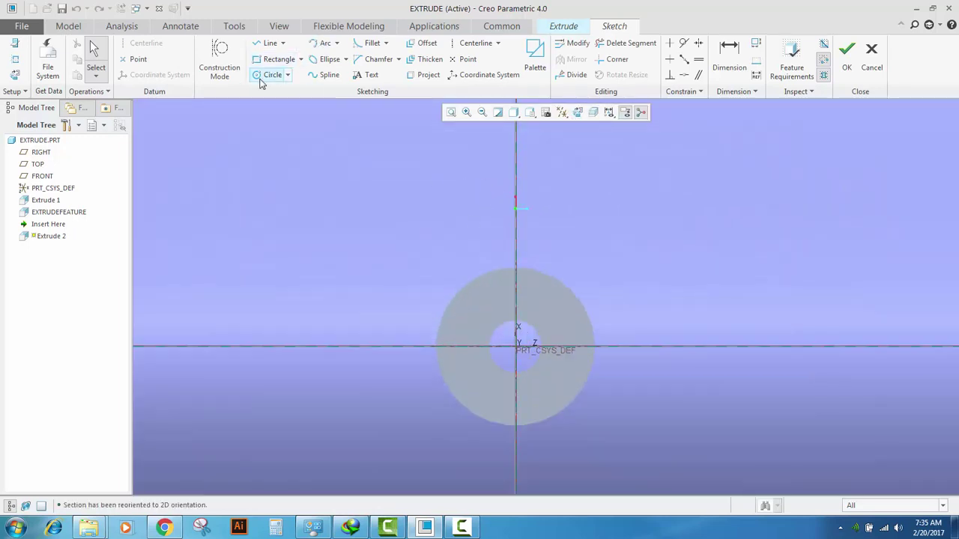
{"action": "left_click", "coordinate": [274, 59]}
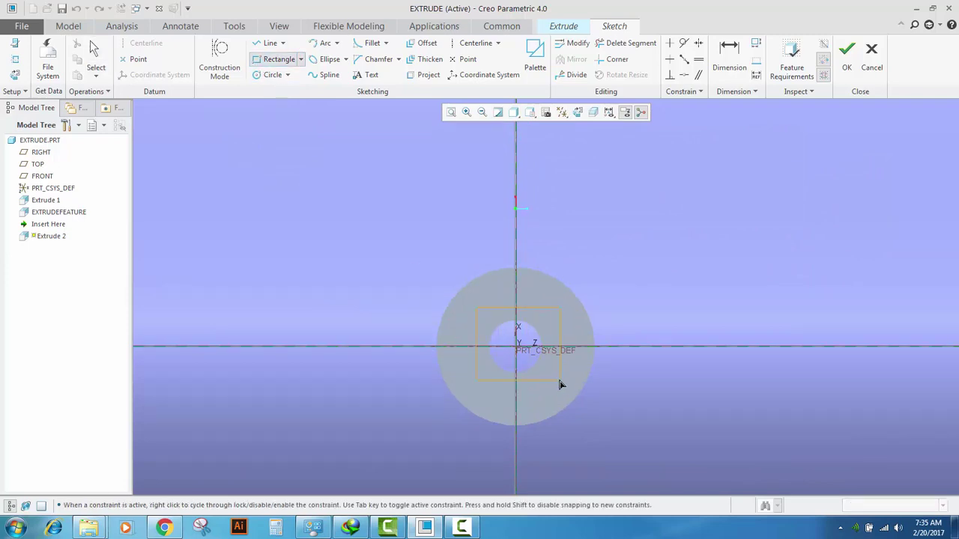
{"action": "left_click", "coordinate": [558, 382]}
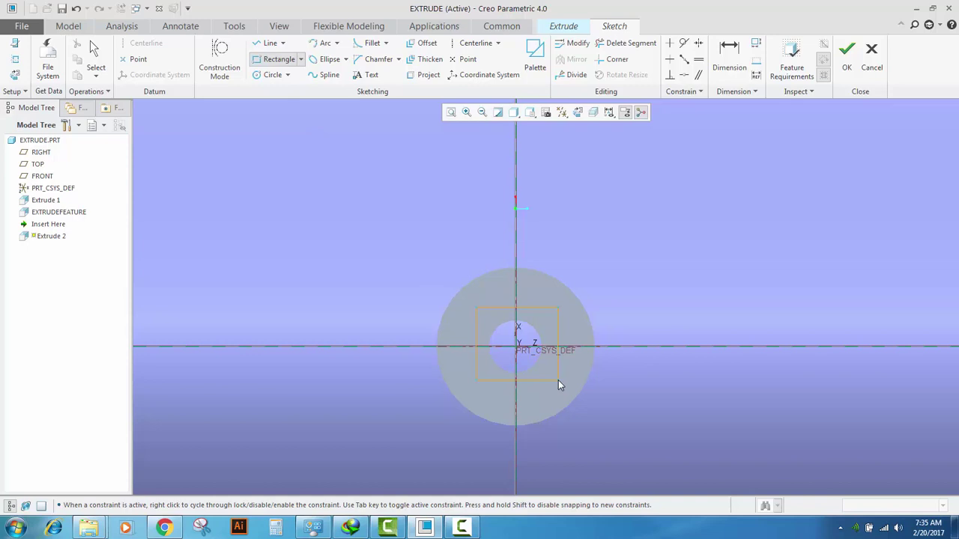
{"action": "middle_click", "coordinate": [622, 242]}
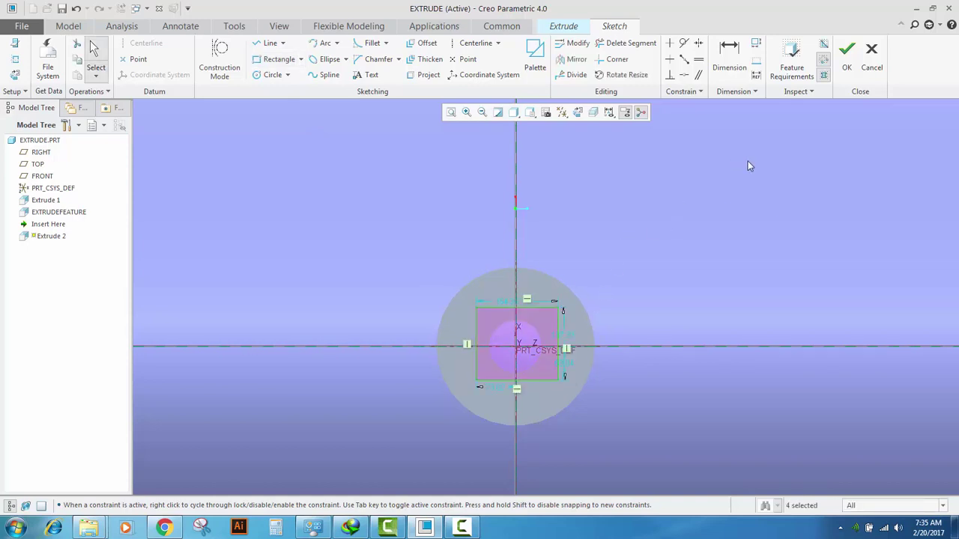
{"action": "left_click", "coordinate": [847, 67]}
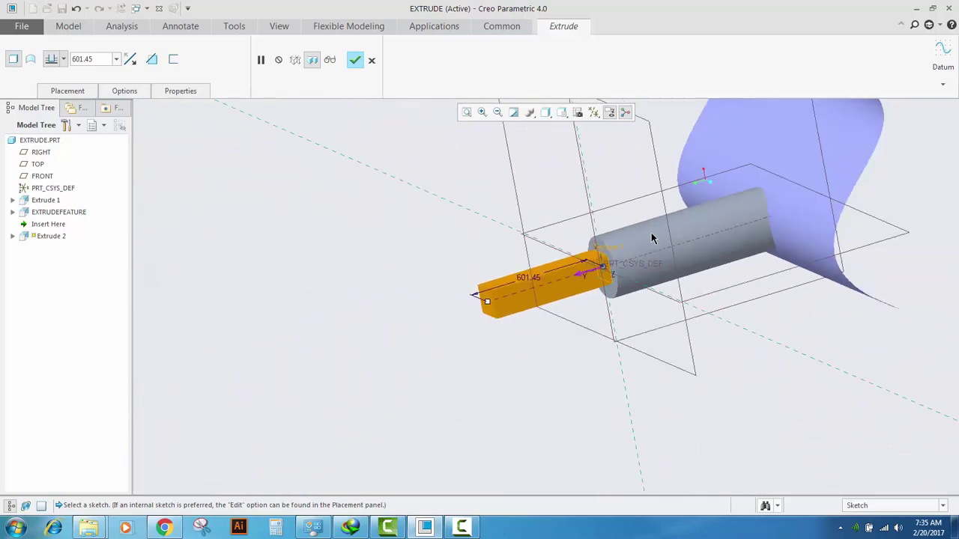
Flip the rectangular extrusion into the cylinder to a depth of about 494 and set it to remove material.
{"action": "scroll", "coordinate": [563, 286], "scroll_direction": "down", "scroll_amount": 3}
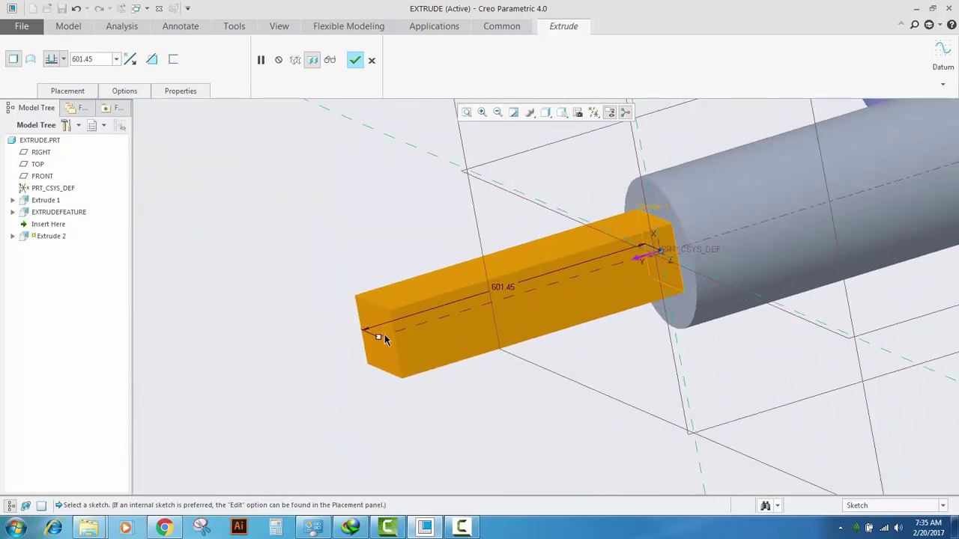
{"action": "left_click_drag", "start_coordinate": [380, 339], "coordinate": [873, 184]}
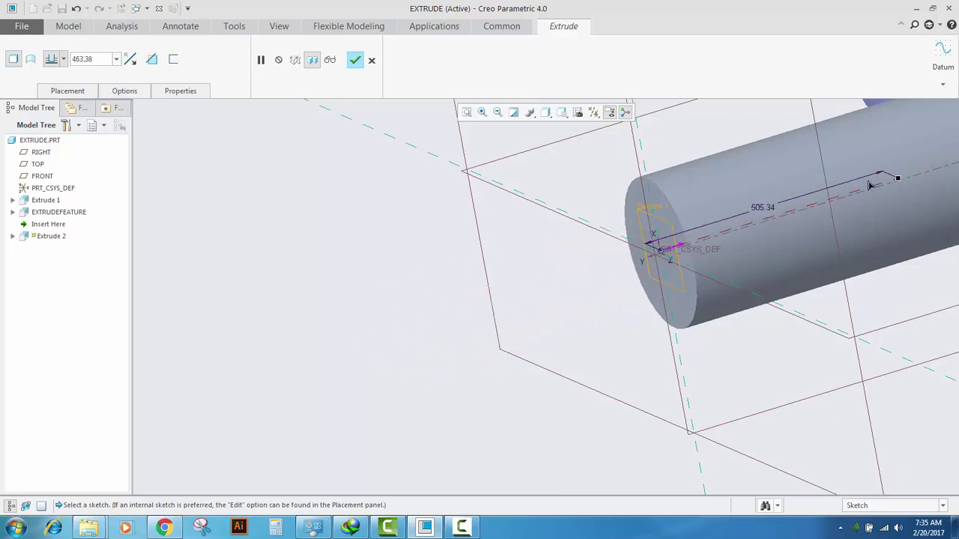
{"action": "scroll", "coordinate": [709, 249], "scroll_direction": "down", "scroll_amount": 3}
{"action": "middle_click_drag", "start_coordinate": [757, 205], "coordinate": [711, 210]}
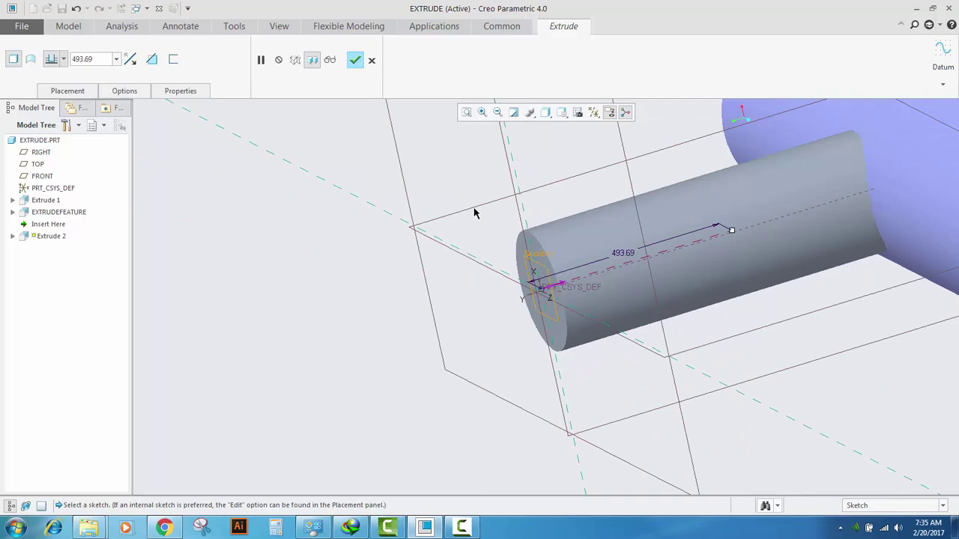
{"action": "left_click", "coordinate": [151, 60]}
Examine the preview of the rectangular cut inside the cylinder from the end face and from the side.
{"action": "scroll", "coordinate": [509, 319], "scroll_direction": "up", "scroll_amount": 3}
{"action": "scroll", "coordinate": [542, 281], "scroll_direction": "down", "scroll_amount": 4}
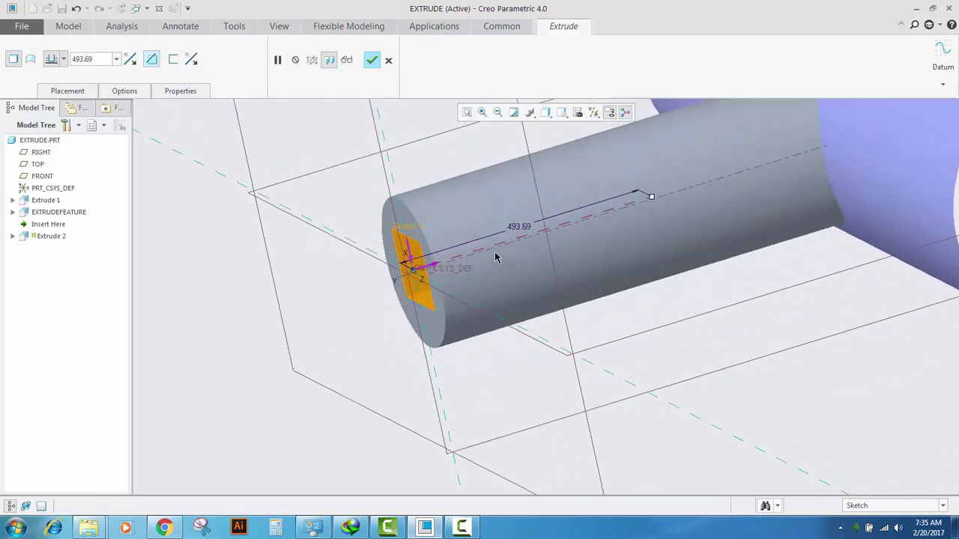
{"action": "scroll", "coordinate": [557, 265], "scroll_direction": "down", "scroll_amount": 5}
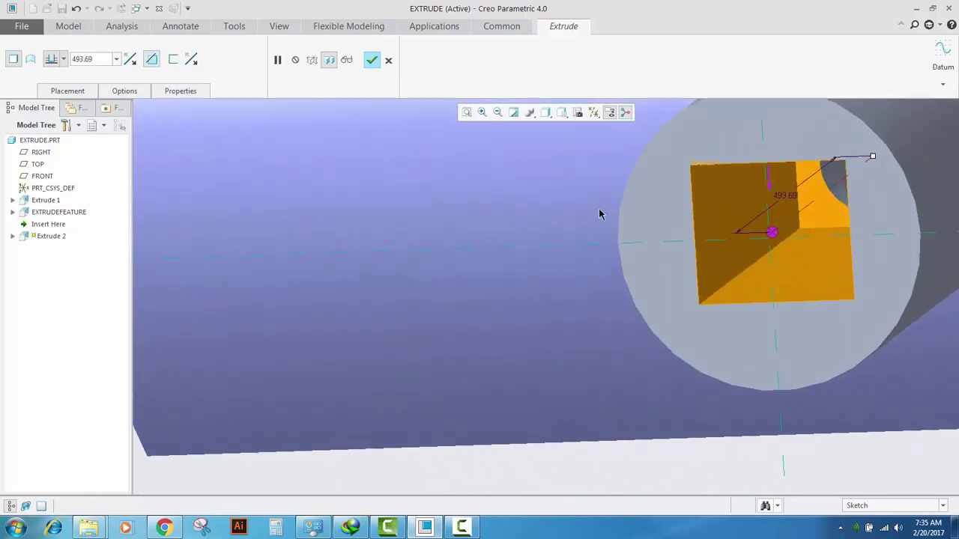
{"action": "scroll", "coordinate": [599, 214], "scroll_direction": "up", "scroll_amount": 3}
{"action": "scroll", "coordinate": [595, 202], "scroll_direction": "down", "scroll_amount": 2}
{"action": "middle_click_drag", "start_coordinate": [594, 202], "coordinate": [621, 225]}
{"action": "scroll", "coordinate": [581, 281], "scroll_direction": "up", "scroll_amount": 3}
{"action": "scroll", "coordinate": [582, 281], "scroll_direction": "down", "scroll_amount": 2}
{"action": "scroll", "coordinate": [502, 287], "scroll_direction": "down", "scroll_amount": 1}
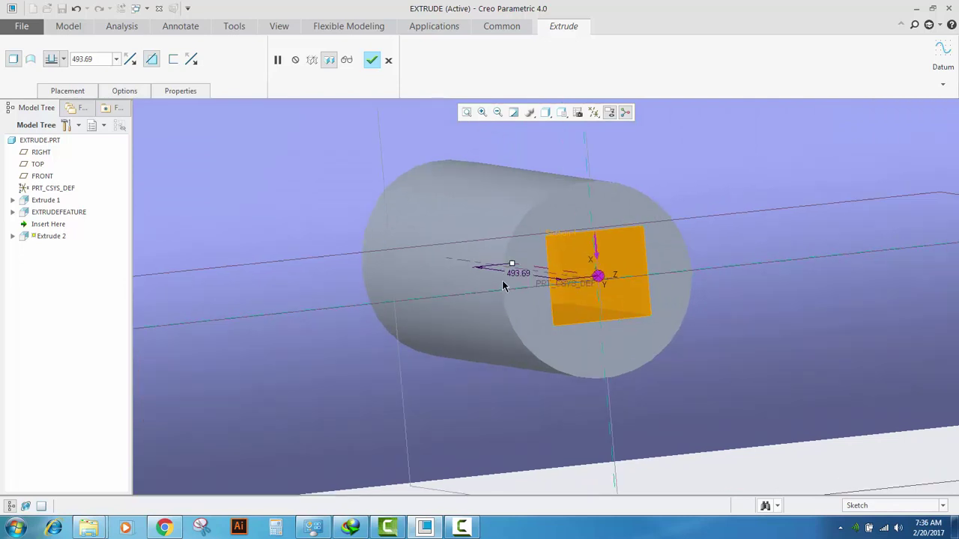
Shorten the rectangular cut inside the cylinder to a depth of about 311.
{"action": "scroll", "coordinate": [515, 262], "scroll_direction": "down", "scroll_amount": 1}
{"action": "mouse_move", "coordinate": [497, 256]}
{"action": "left_mouse_down"}
{"action": "mouse_move", "coordinate": [475, 242]}
{"action": "mouse_move", "coordinate": [517, 265]}
{"action": "mouse_move", "coordinate": [485, 259]}
{"action": "mouse_move", "coordinate": [603, 278]}
{"action": "mouse_move", "coordinate": [470, 242]}
{"action": "mouse_move", "coordinate": [547, 268]}
{"action": "mouse_move", "coordinate": [479, 262]}
{"action": "mouse_move", "coordinate": [551, 266]}
{"action": "mouse_move", "coordinate": [515, 258]}
{"action": "mouse_move", "coordinate": [533, 270]}
{"action": "left_mouse_up"}
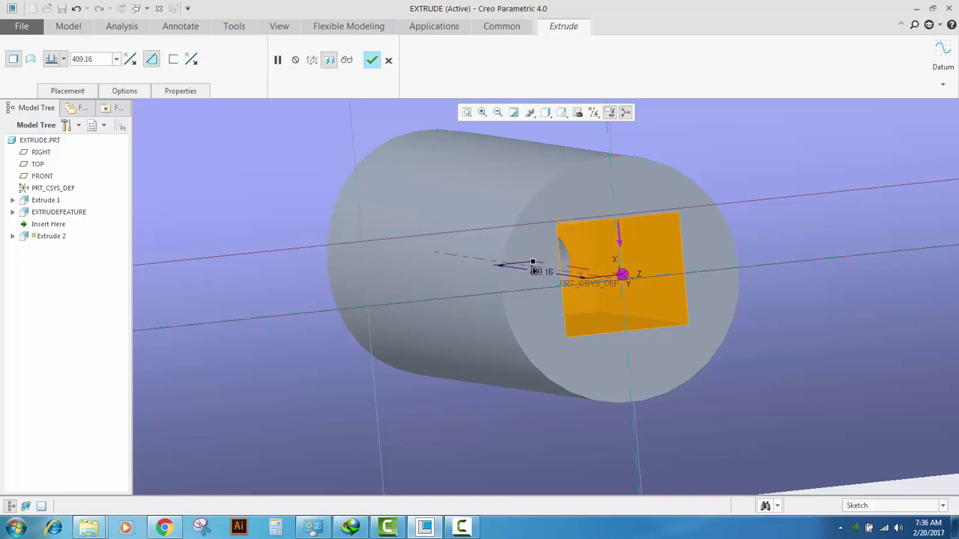
{"action": "middle_click_drag", "start_coordinate": [562, 317], "coordinate": [458, 274]}
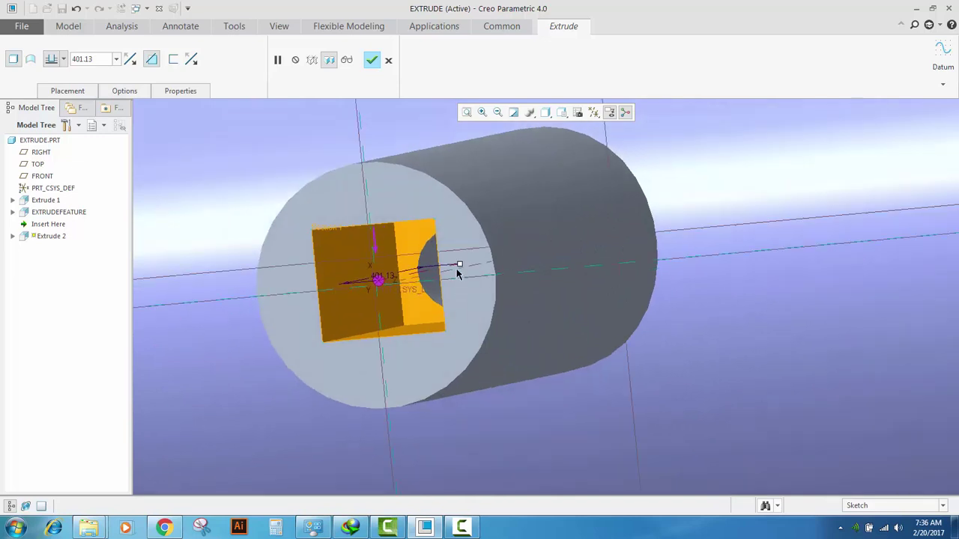
{"action": "mouse_move", "coordinate": [462, 268]}
{"action": "left_mouse_down"}
{"action": "mouse_move", "coordinate": [501, 259]}
{"action": "mouse_move", "coordinate": [444, 268]}
{"action": "left_mouse_up"}
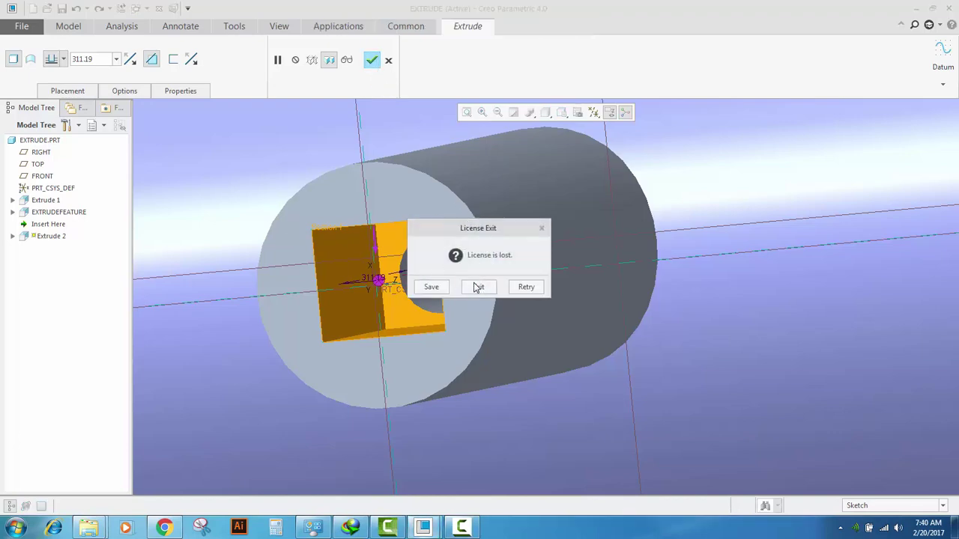
Retry the lost license, complete the rectangular cut in the cylinder and clear the selection.
{"action": "left_click", "coordinate": [543, 292]}
{"action": "left_click", "coordinate": [478, 300]}
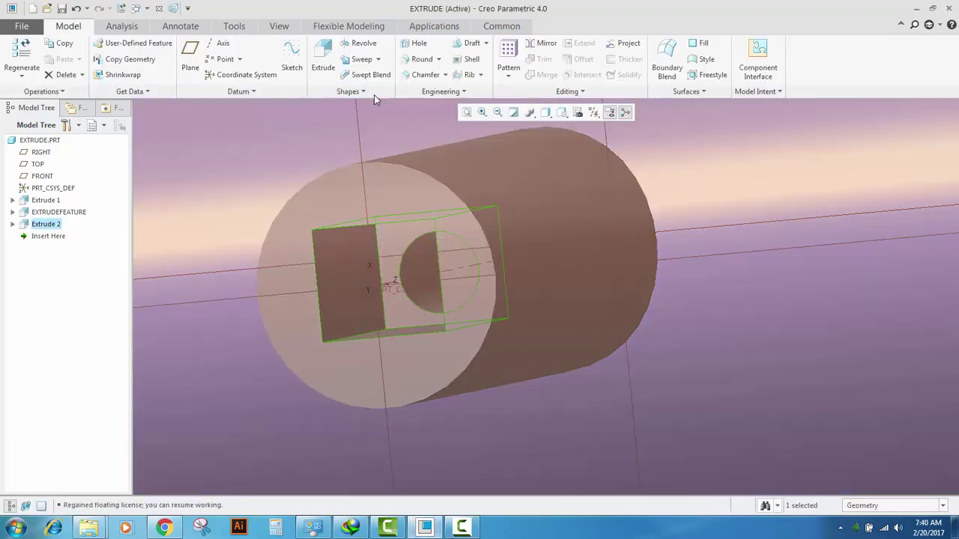
{"action": "scroll", "coordinate": [494, 282], "scroll_direction": "up", "scroll_amount": 5}
{"action": "scroll", "coordinate": [495, 276], "scroll_direction": "down", "scroll_amount": 4}
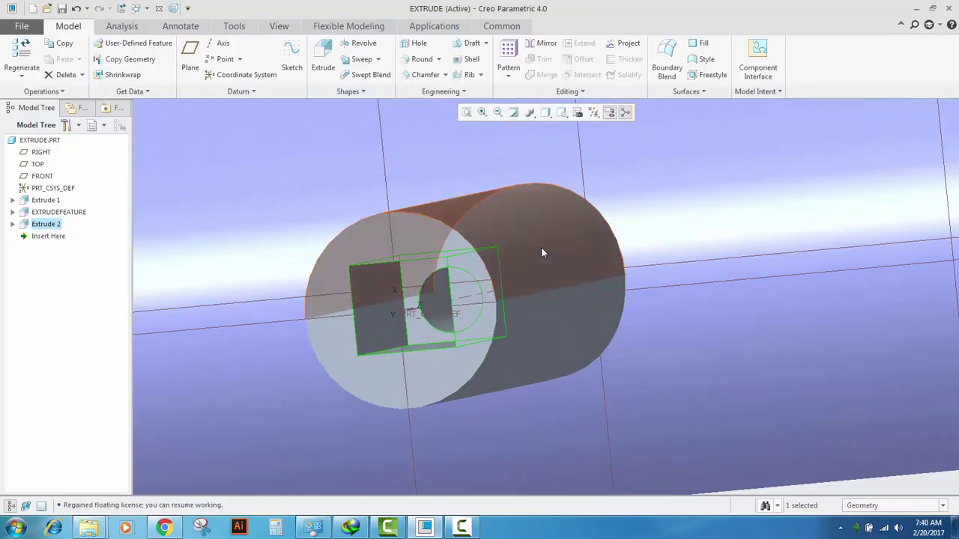
{"action": "mouse_move", "coordinate": [540, 248]}
{"action": "middle_mouse_down"}
{"action": "mouse_move", "coordinate": [530, 234]}
{"action": "mouse_move", "coordinate": [544, 304]}
{"action": "mouse_move", "coordinate": [514, 263]}
{"action": "mouse_move", "coordinate": [494, 269]}
{"action": "middle_mouse_up"}
{"action": "left_click", "coordinate": [268, 216]}
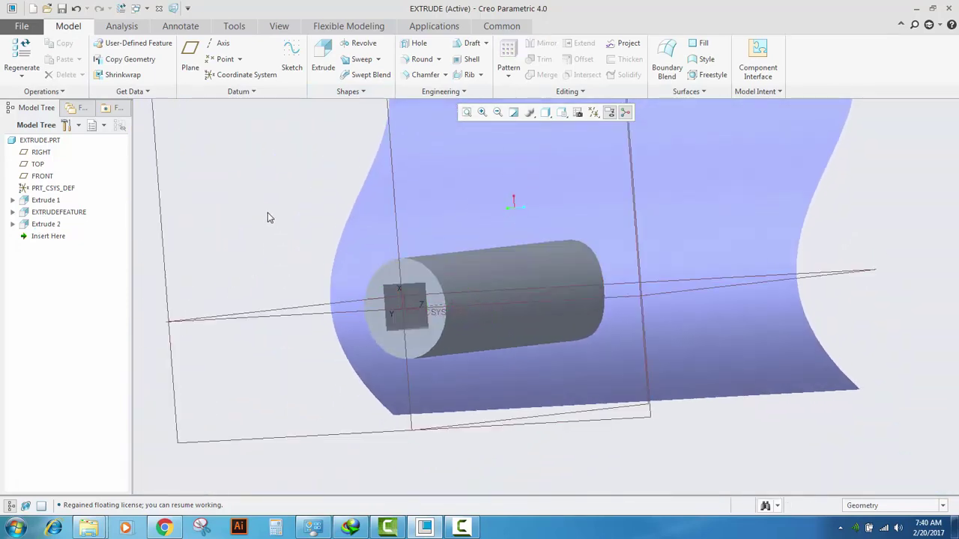
{"action": "scroll", "coordinate": [405, 289], "scroll_direction": "up", "scroll_amount": 2}
{"action": "middle_click_drag", "start_coordinate": [447, 276], "coordinate": [438, 271]}
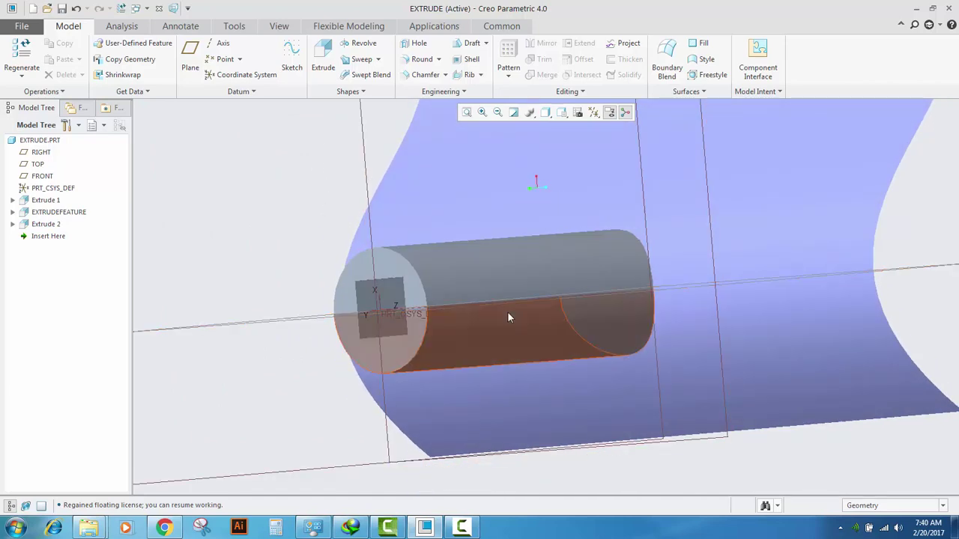